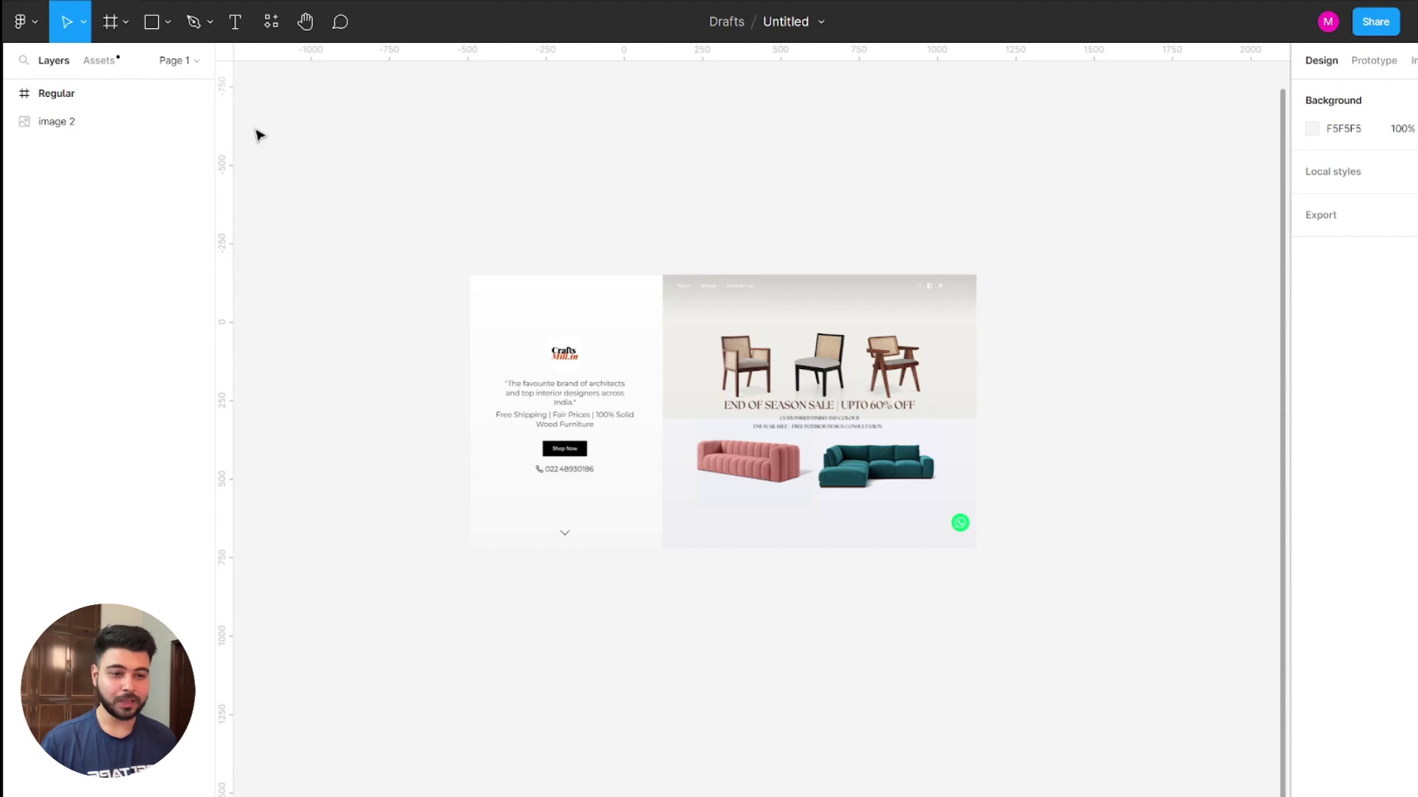
click(32, 27)
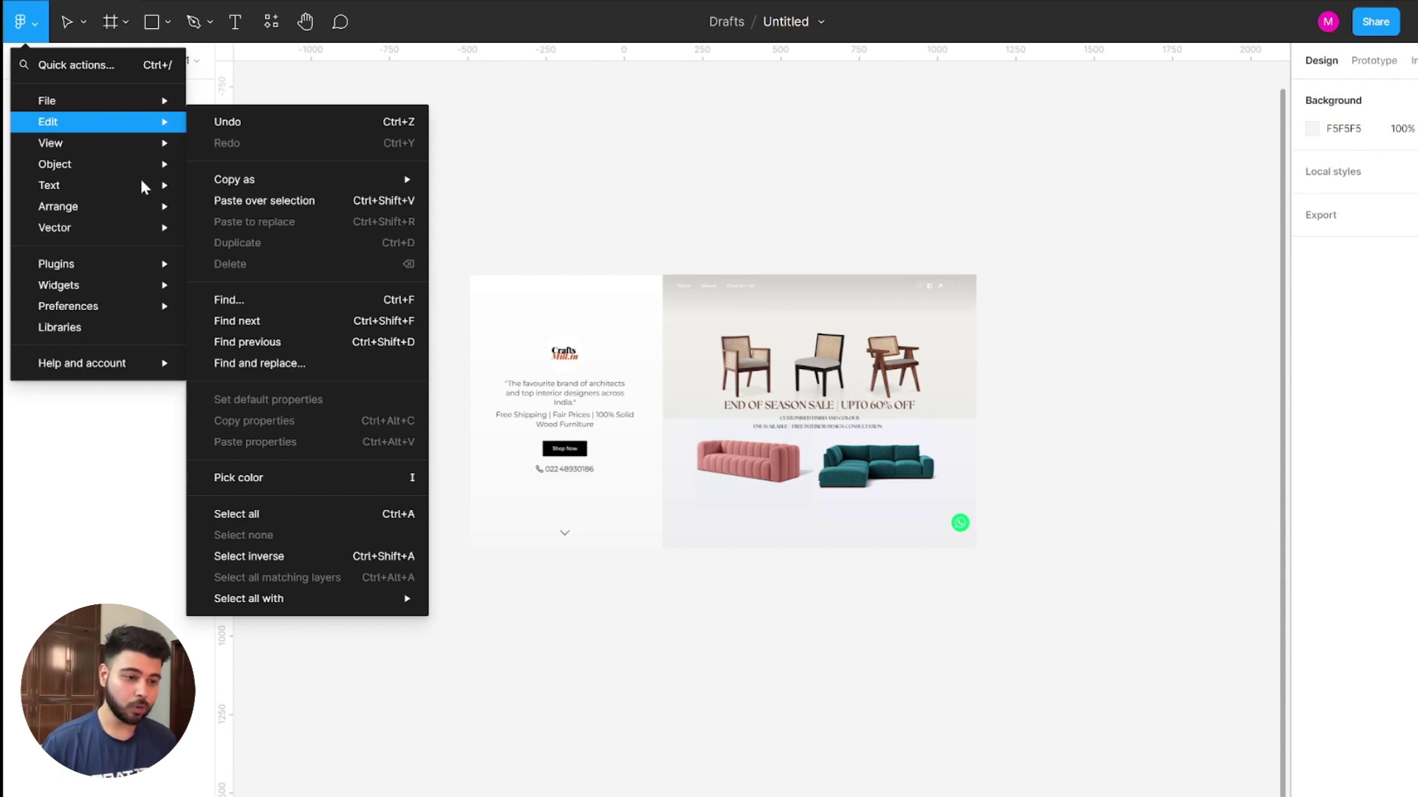
mouse_move(59, 172)
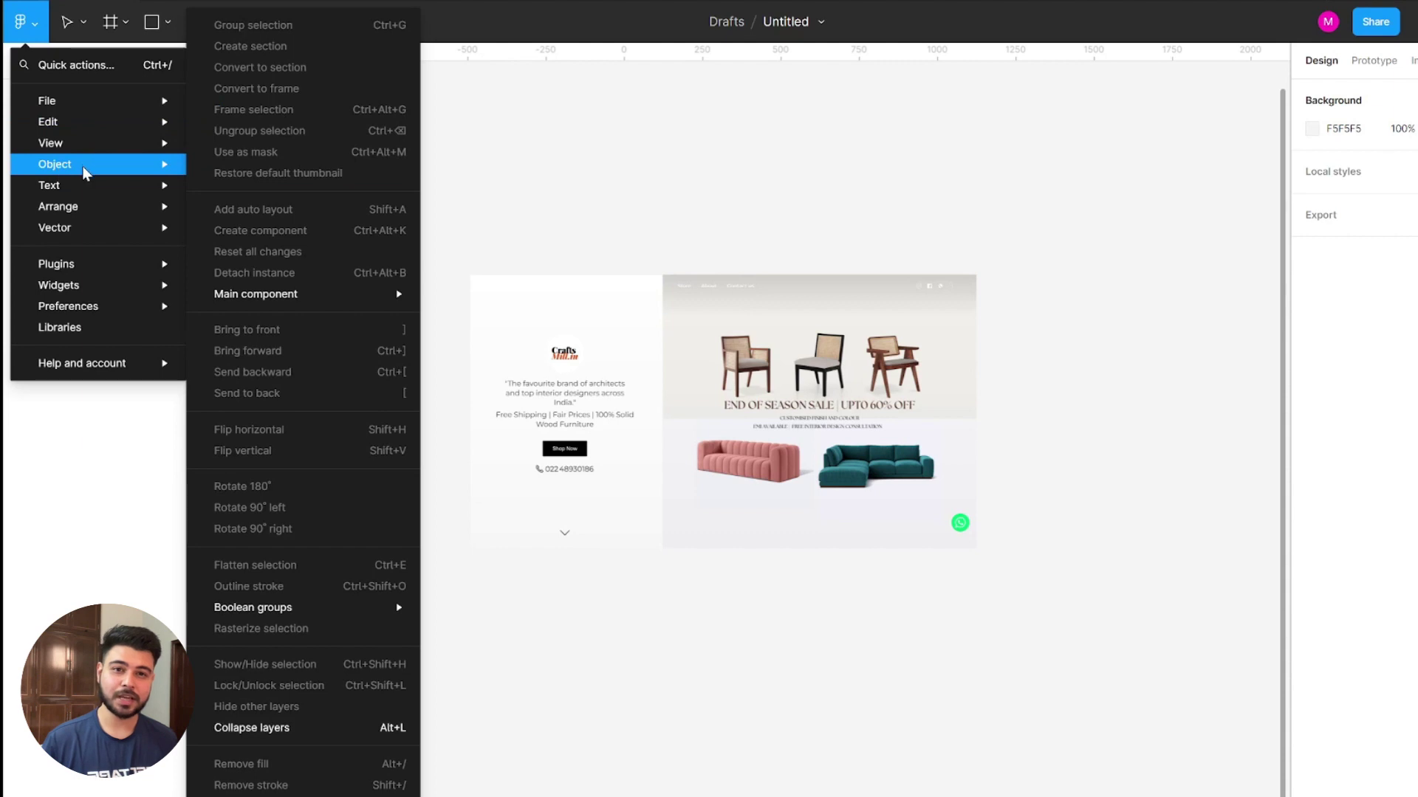
click(445, 159)
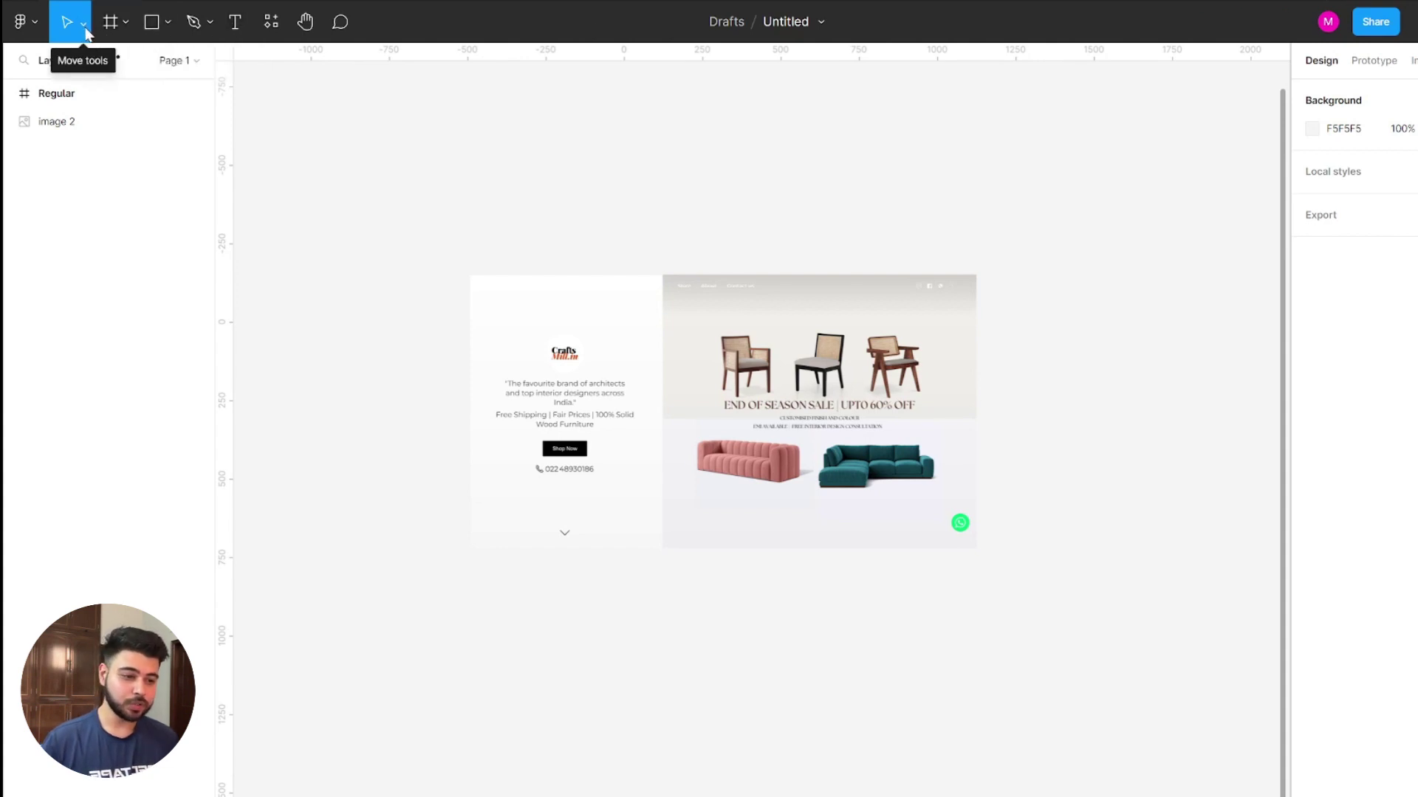
Nudge the furniture-store screenshot slightly higher, check the Move tool variants, then deselect it.
mouse_move(649, 370)
mouse_down()
mouse_move(570, 396)
mouse_move(558, 286)
mouse_move(657, 316)
mouse_move(667, 353)
mouse_up()
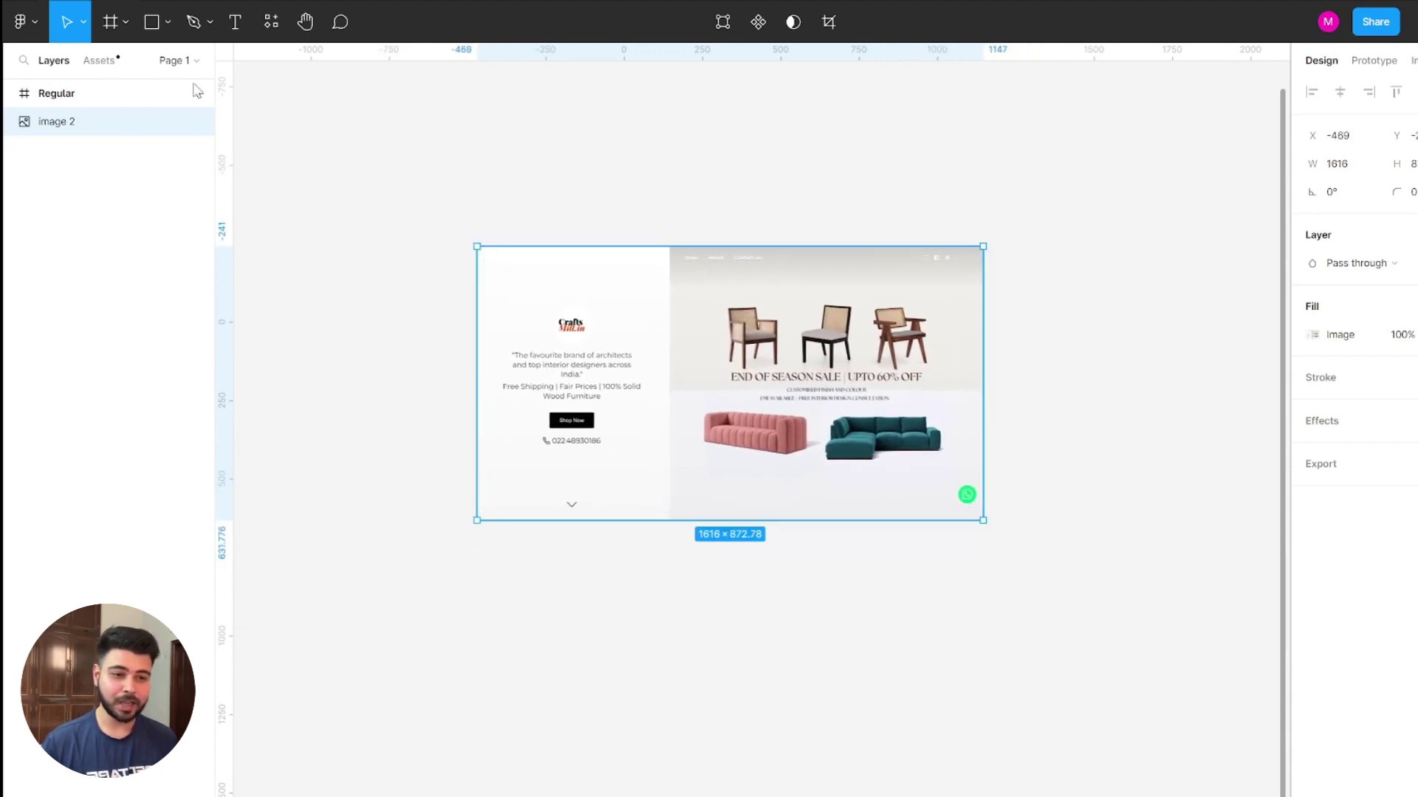
click(80, 28)
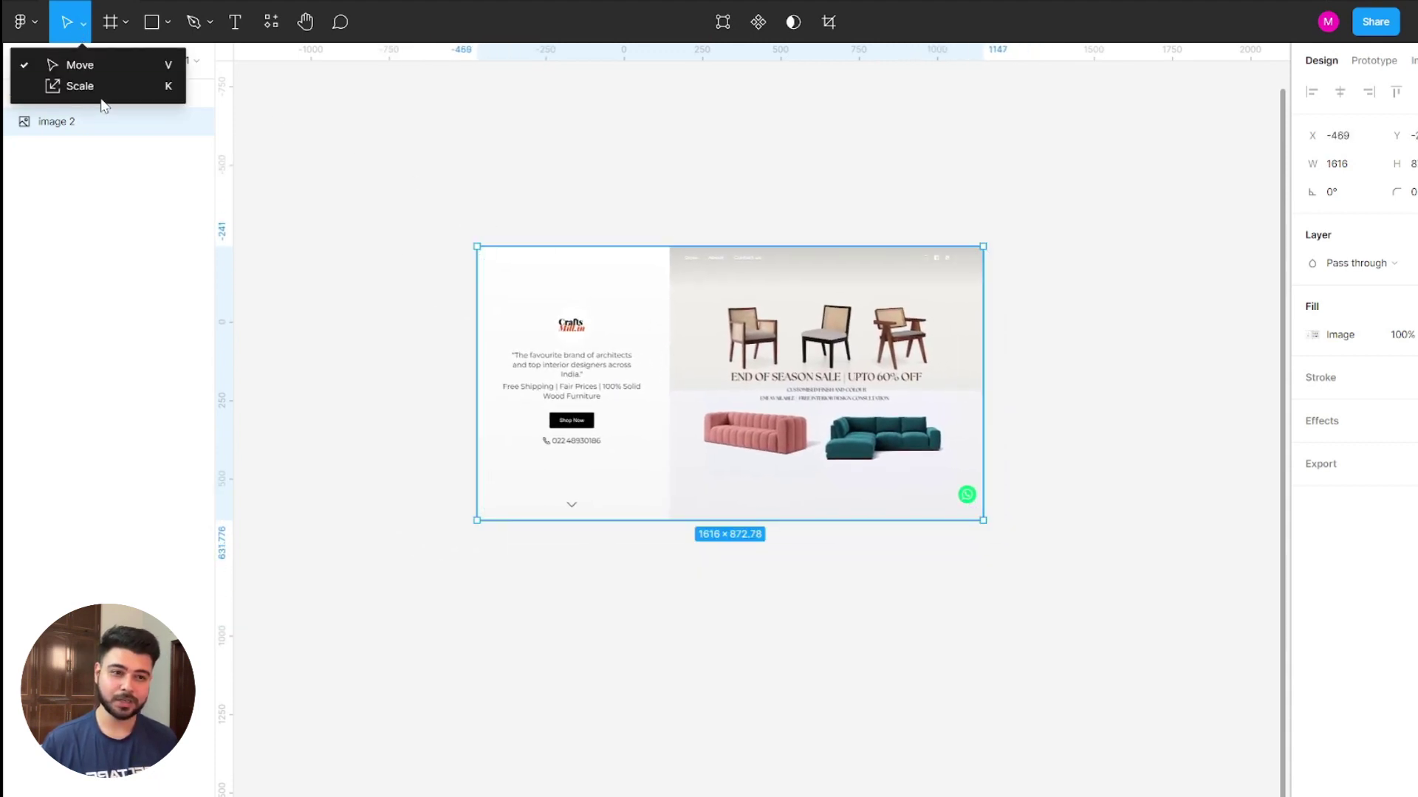
click(397, 108)
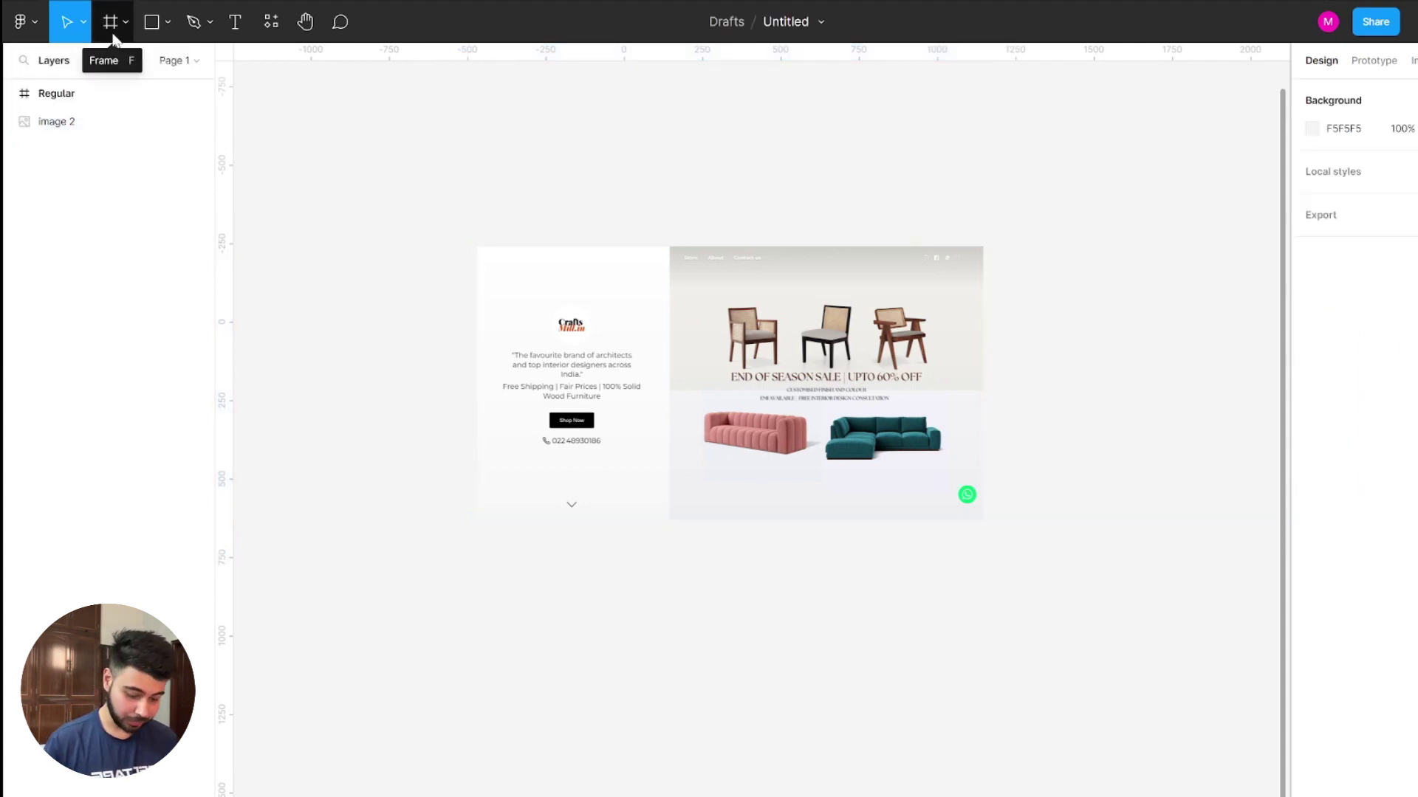
Switch briefly to the Frame tool and back to Move, then view the Shape tools list.
key(f)
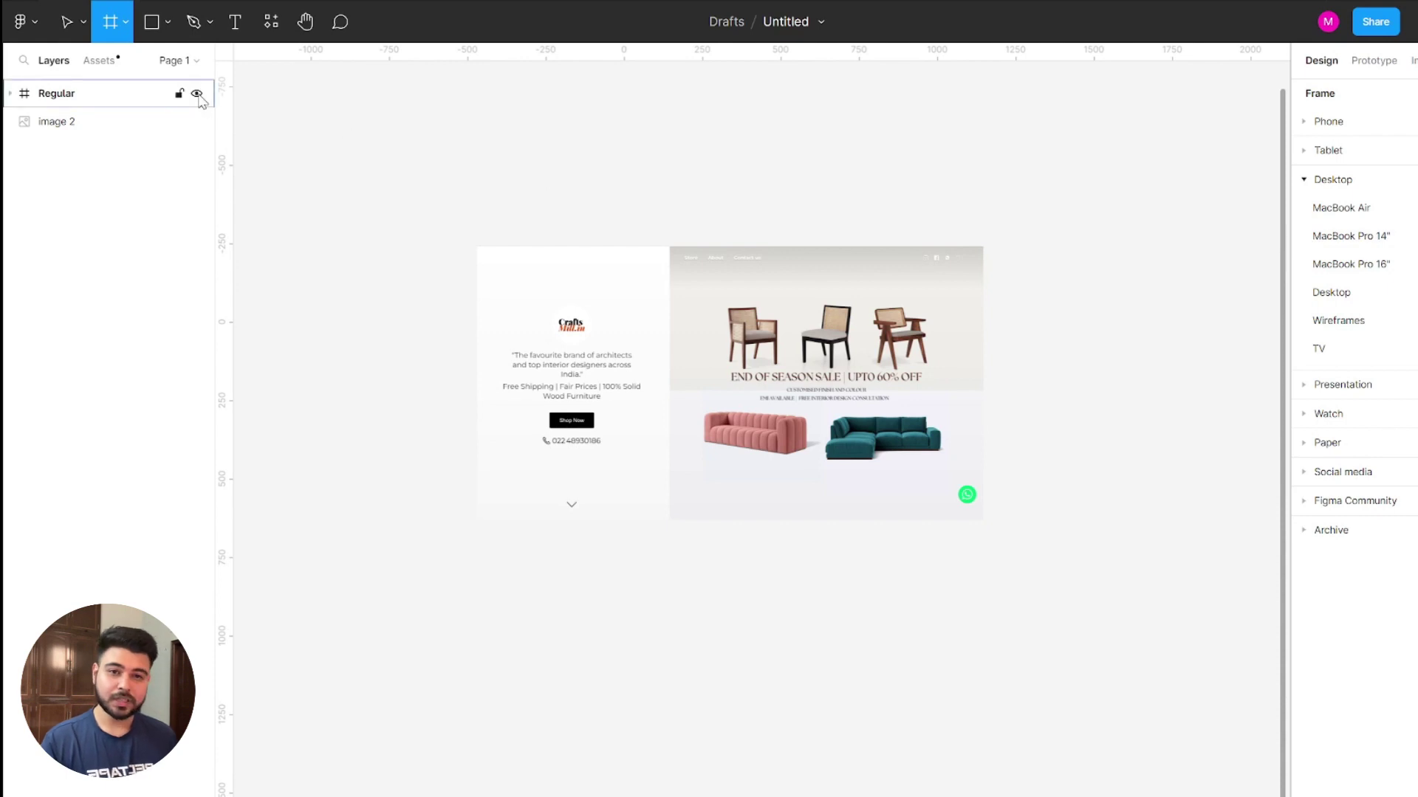
key(Escape)
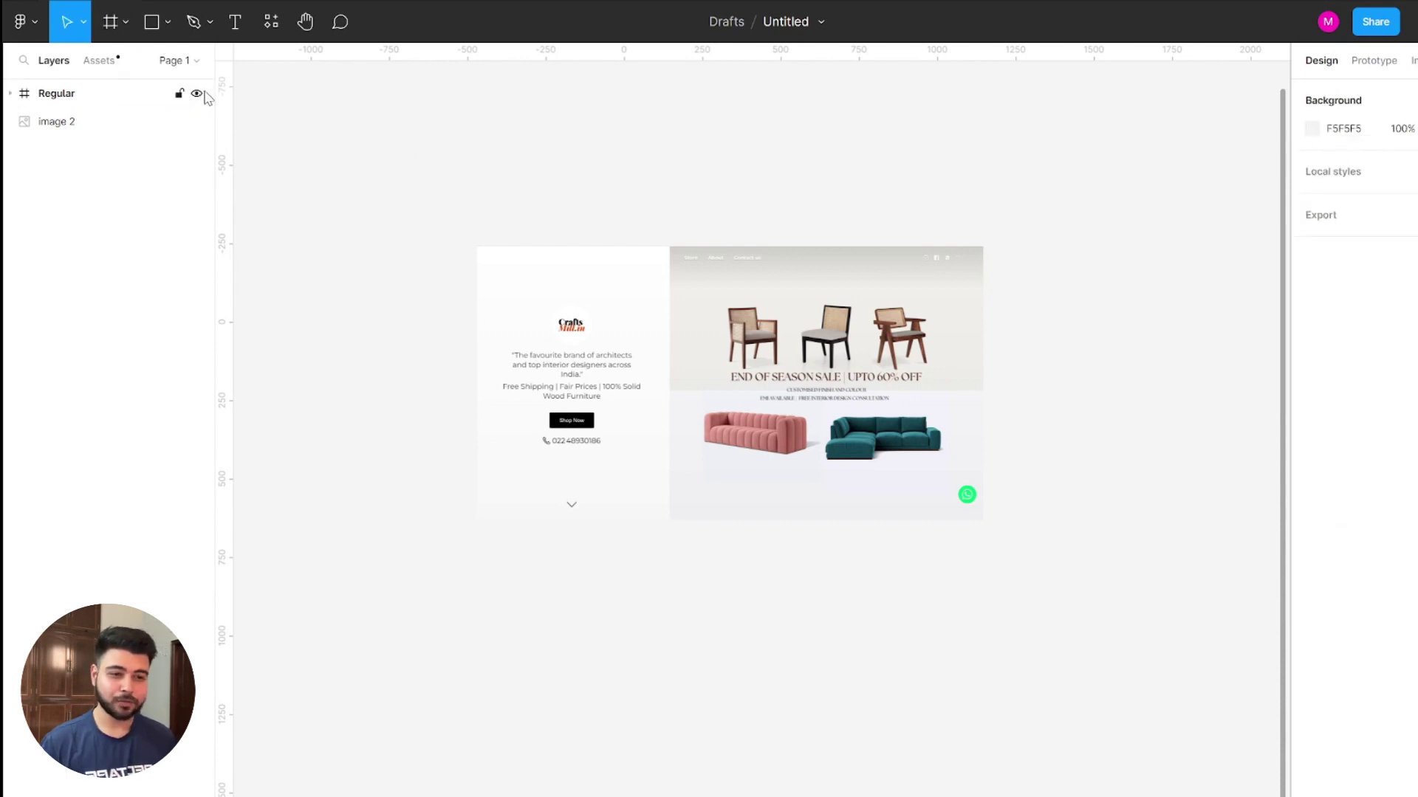
click(169, 25)
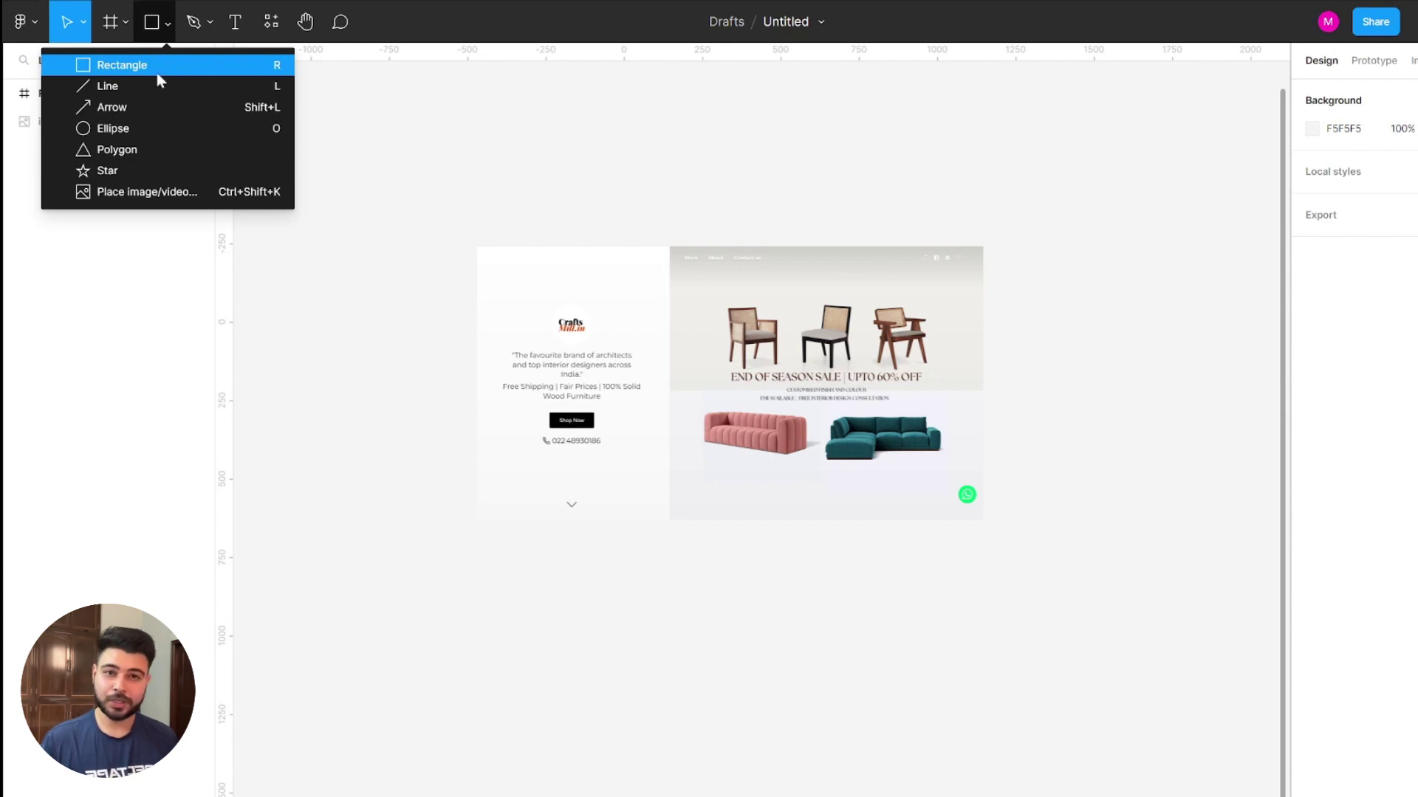
click(207, 24)
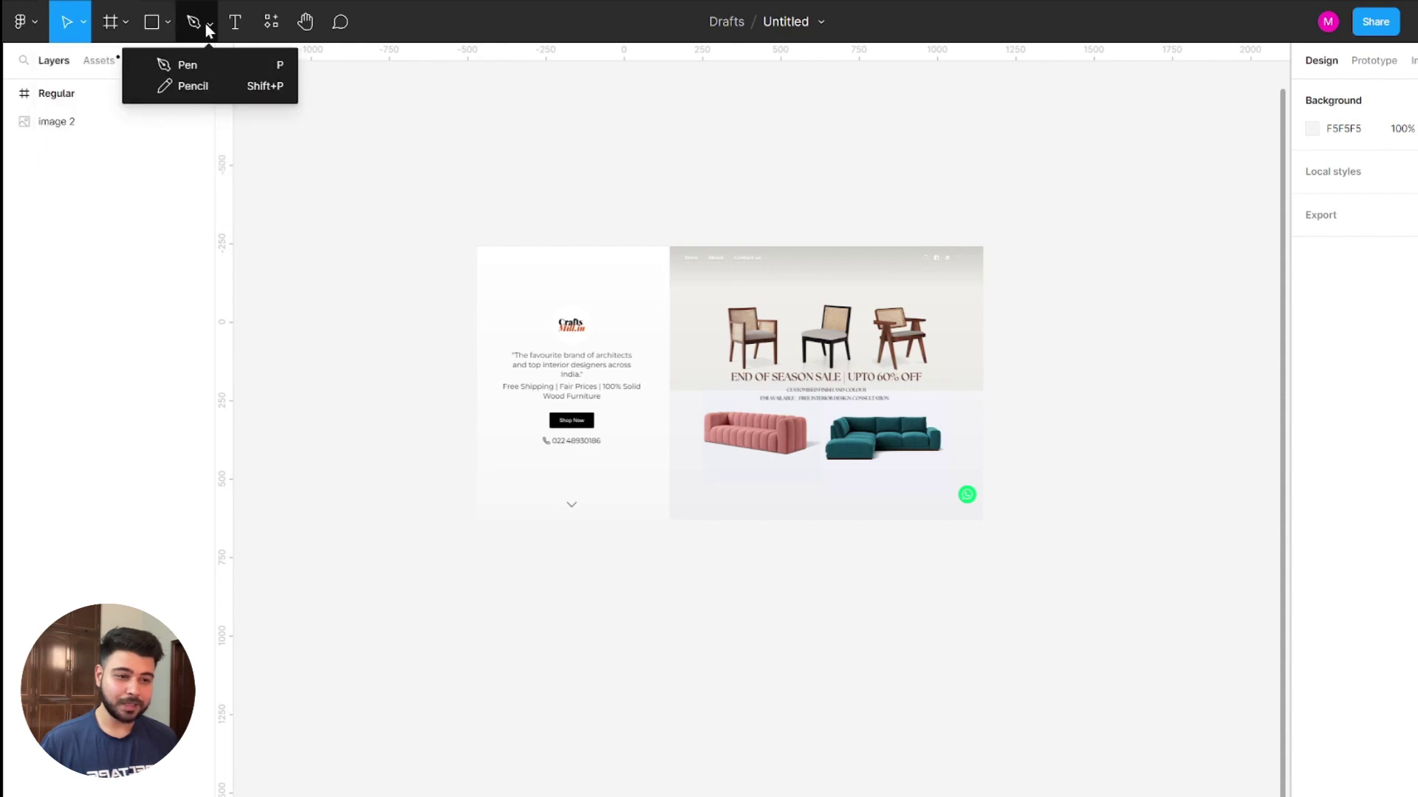
click(228, 86)
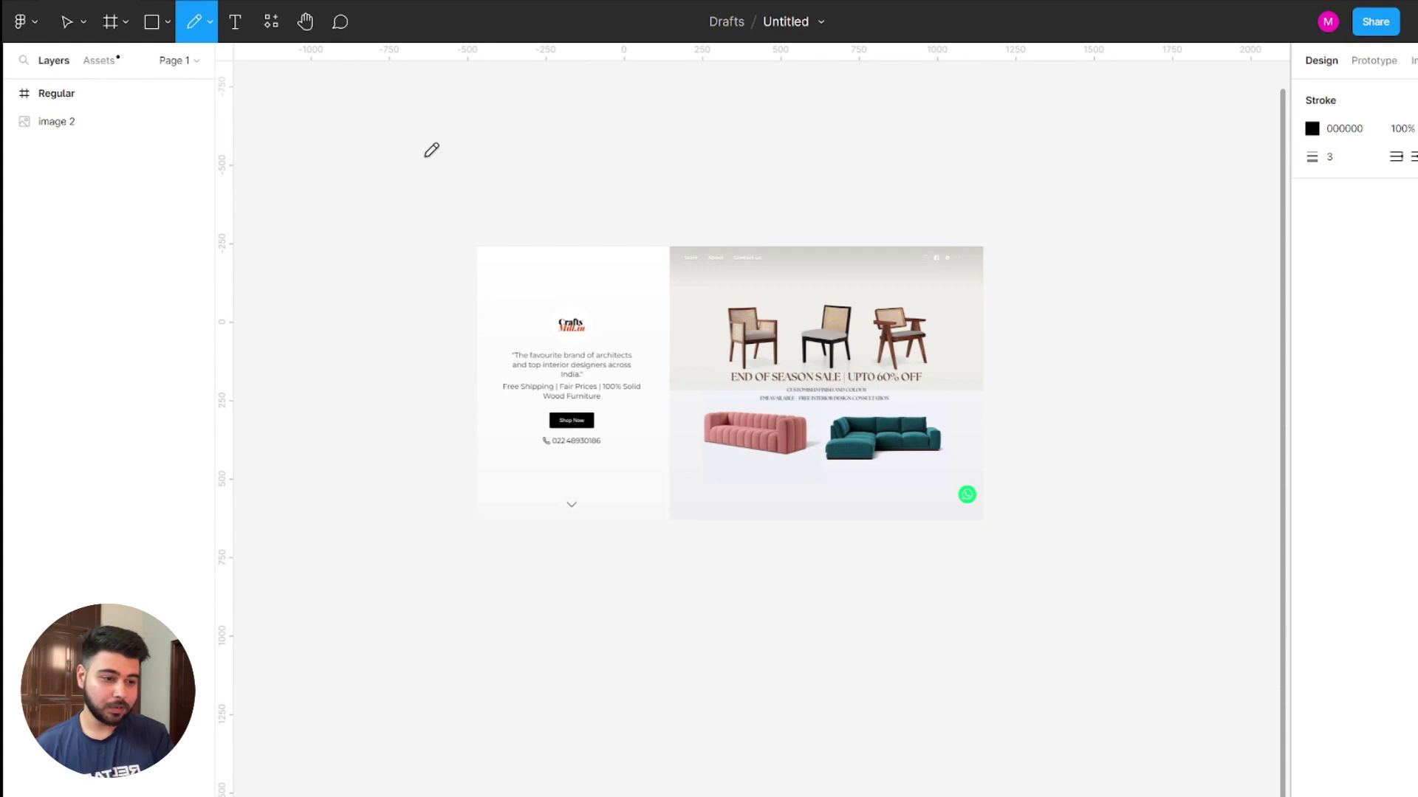
drag(387, 212, 380, 174)
mouse_move(380, 174)
mouse_down()
mouse_move(410, 196)
mouse_move(599, 150)
mouse_up()
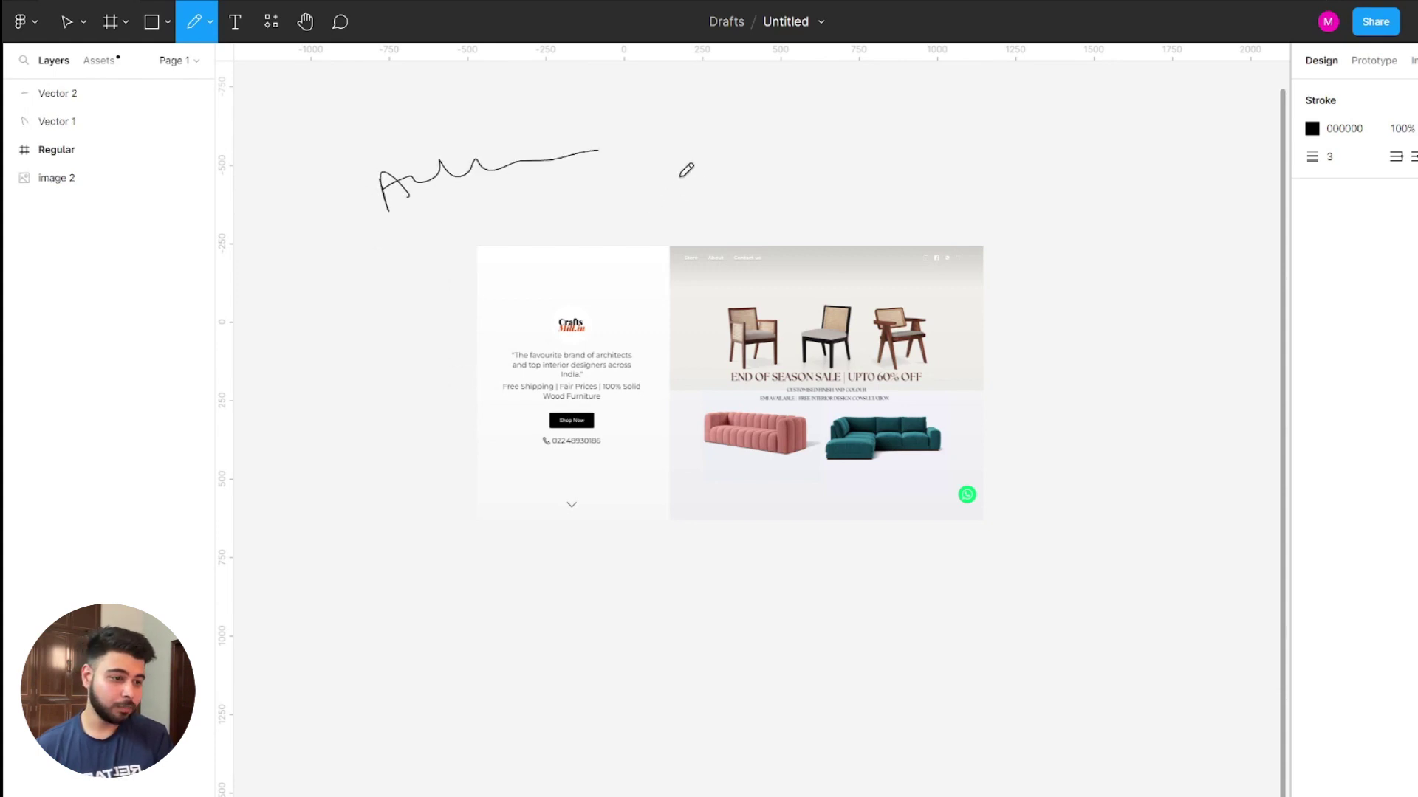
mouse_move(680, 177)
mouse_down()
mouse_move(764, 158)
mouse_move(767, 207)
mouse_move(691, 199)
mouse_up()
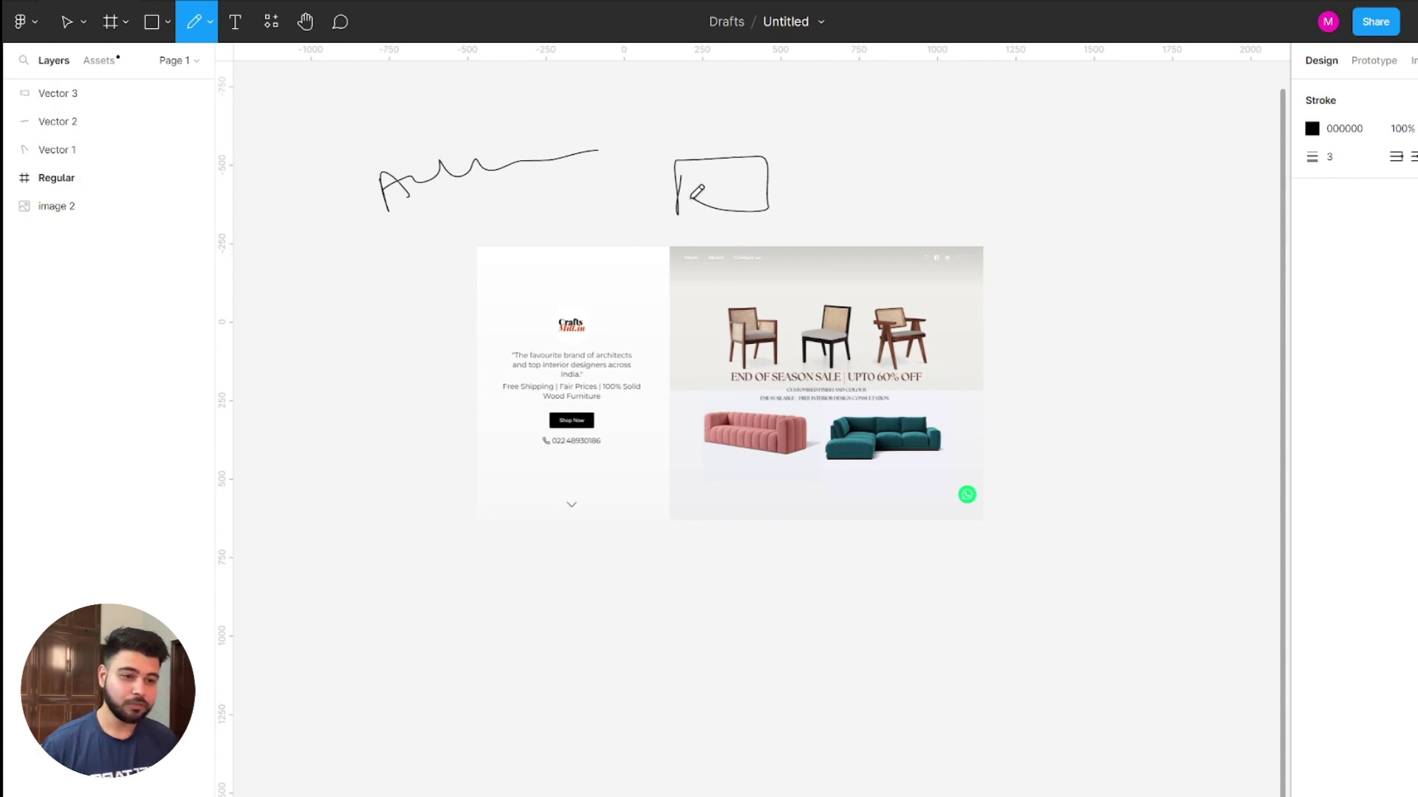
key(Escape)
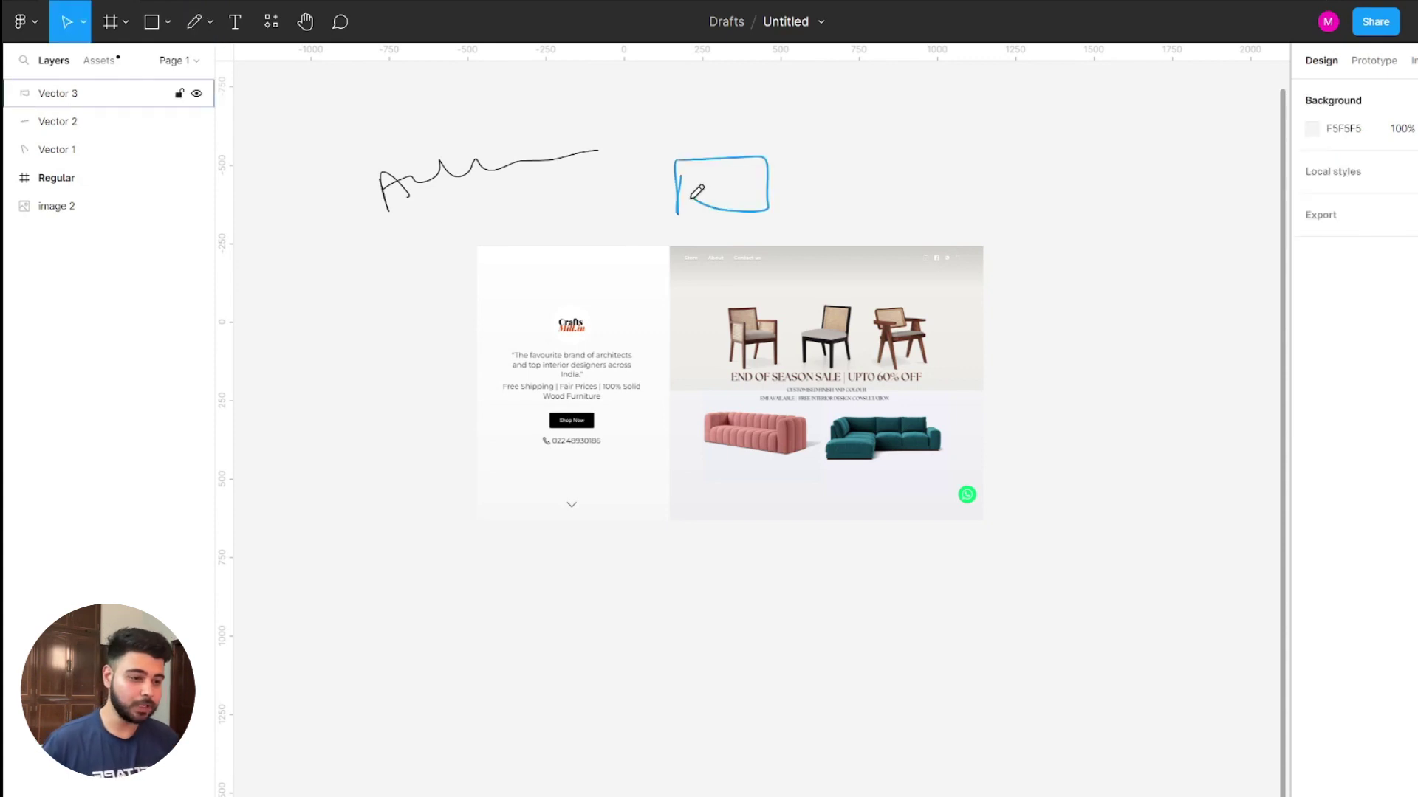
click(665, 311)
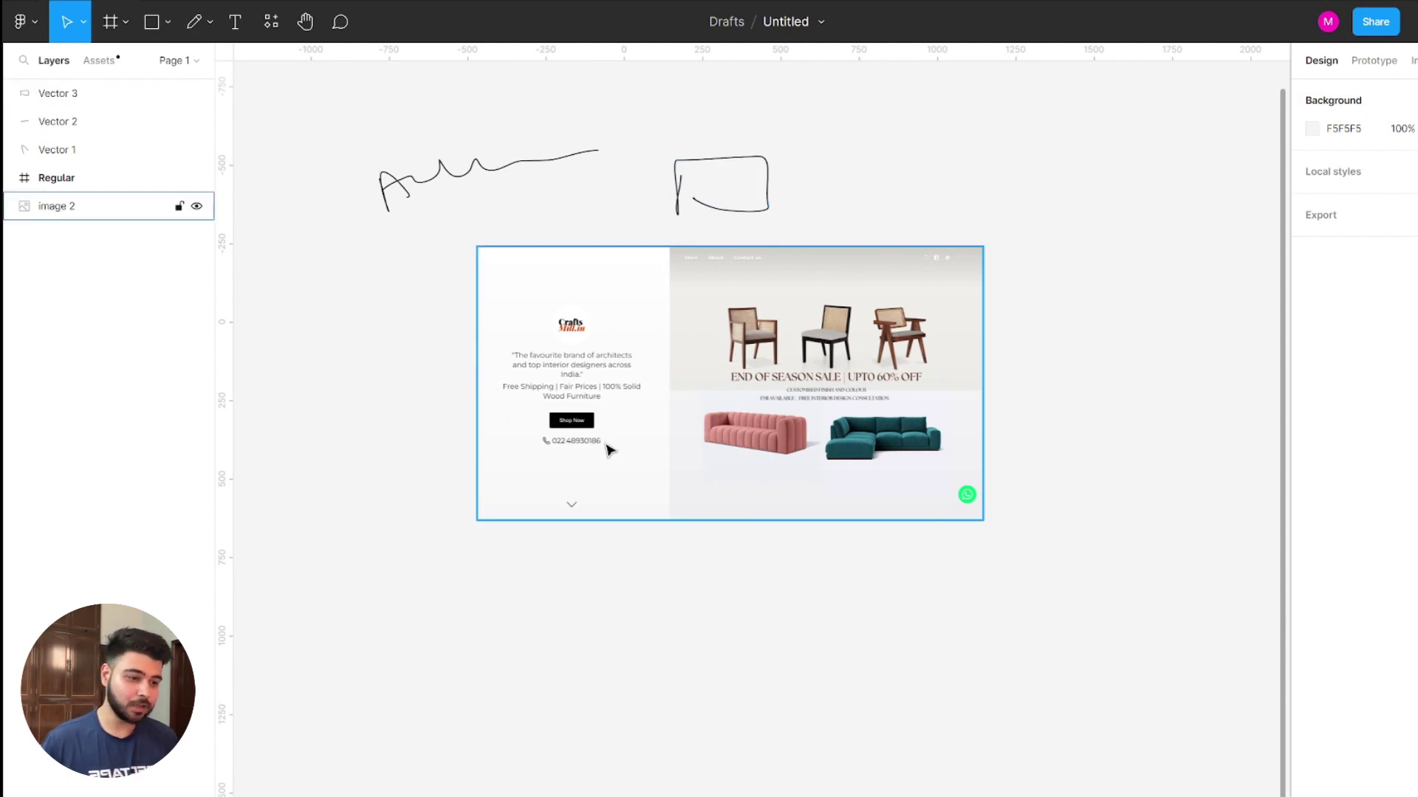
click(412, 105)
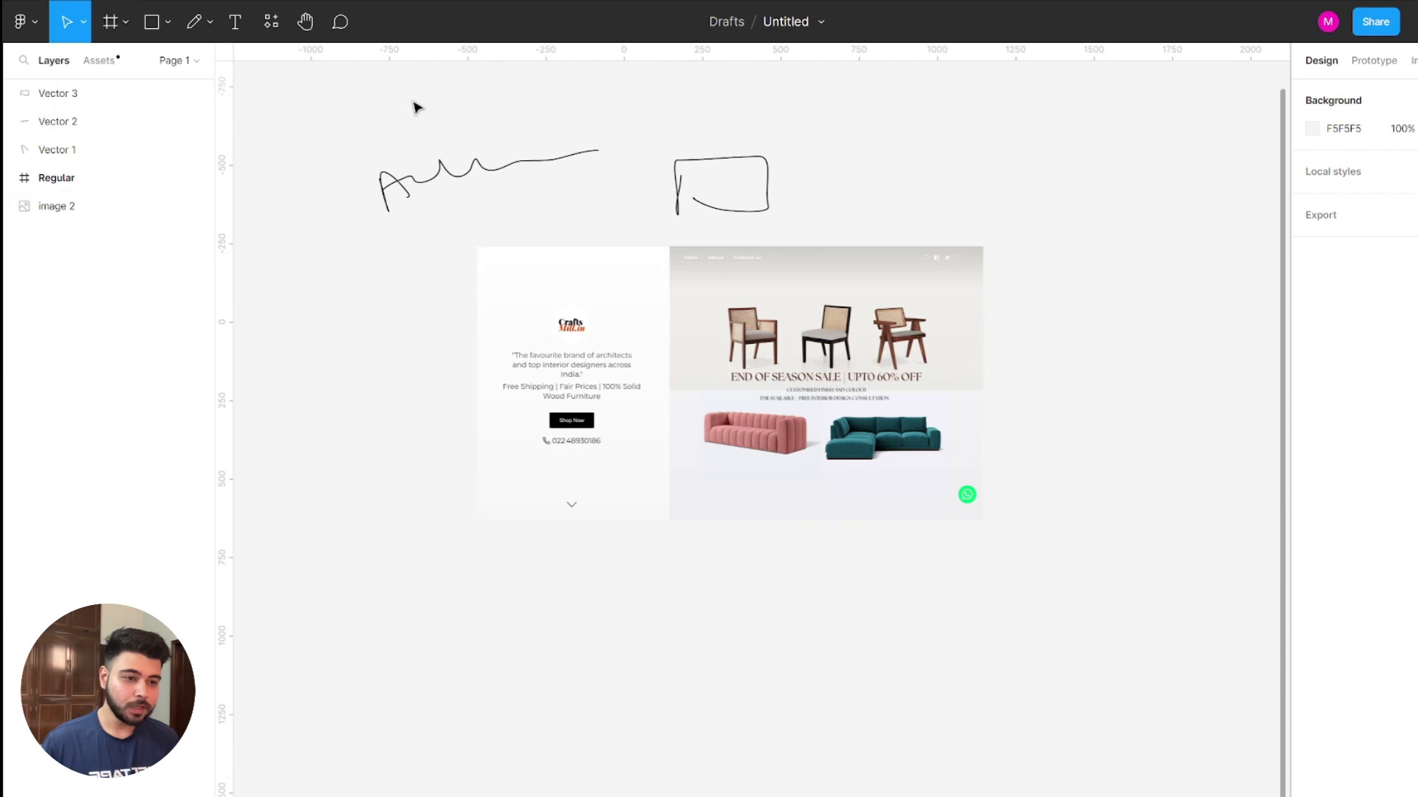
click(235, 22)
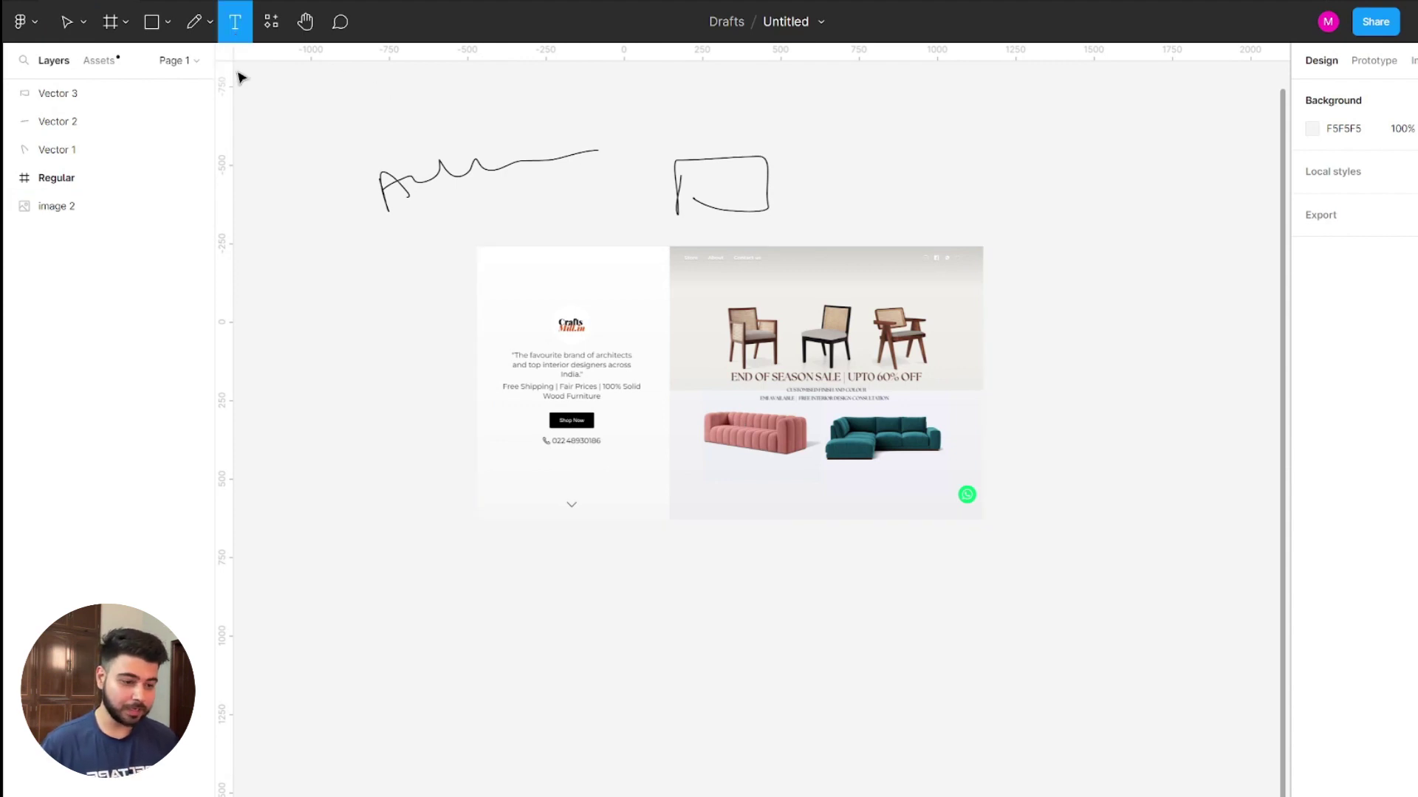
click(454, 646)
text(khsdfskdfkssuk)
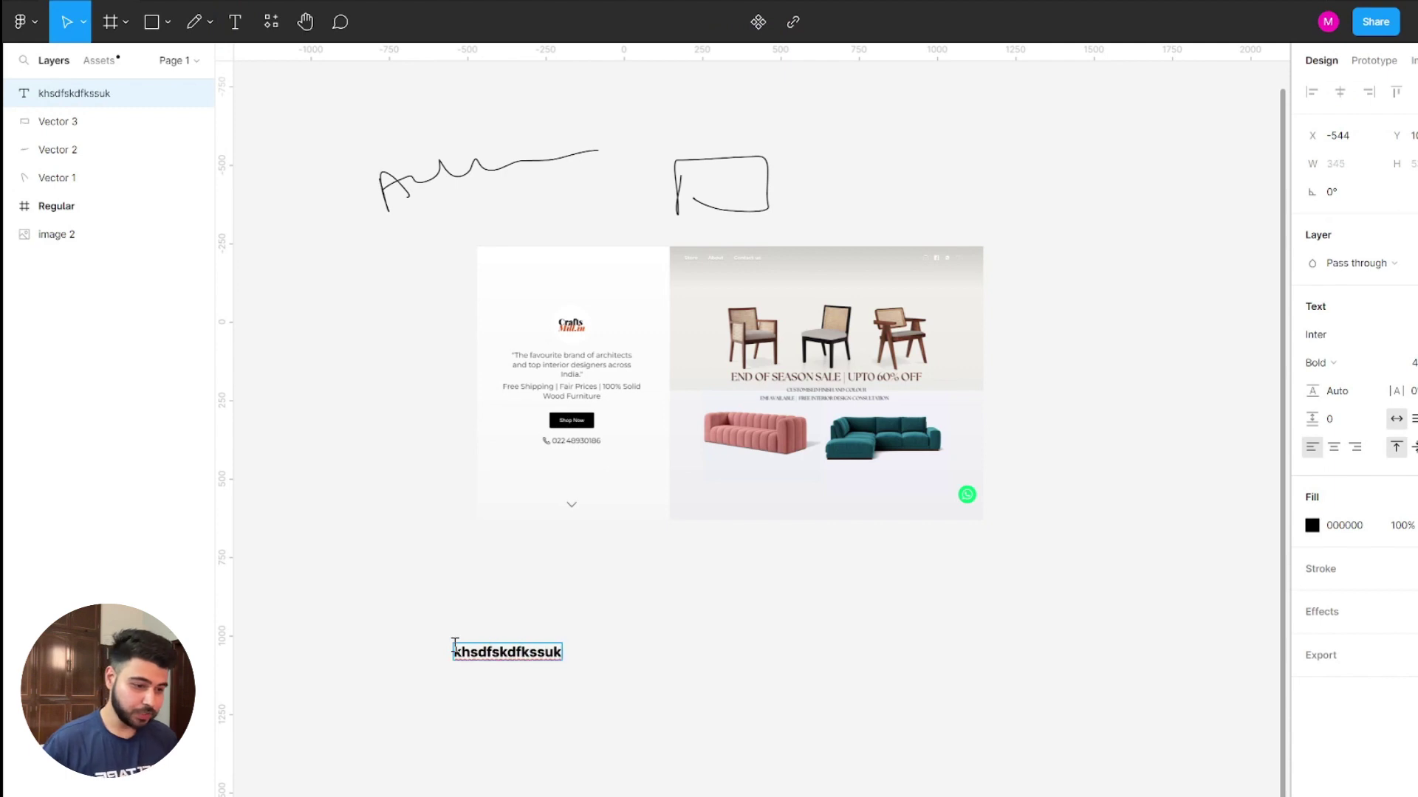
key(Escape)
key(Delete)
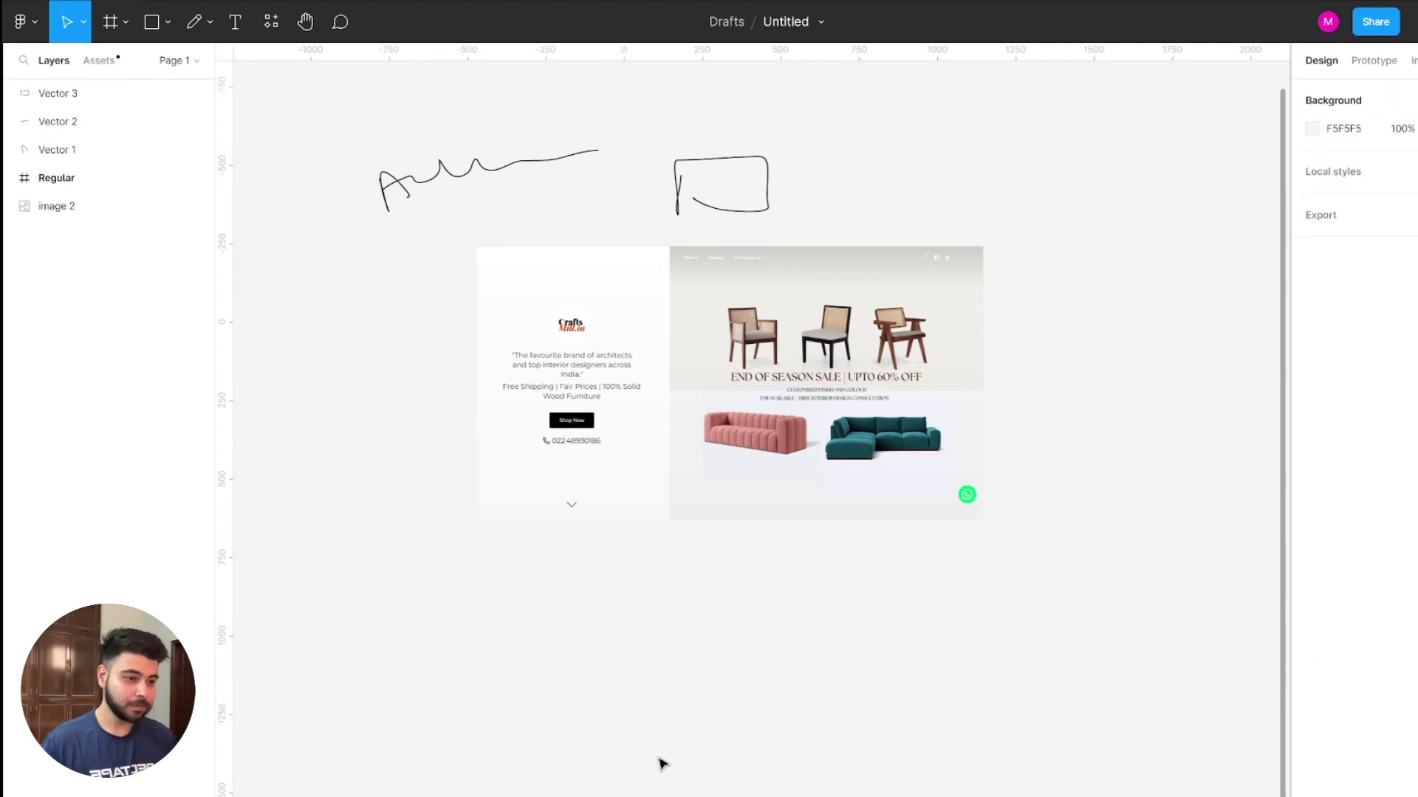
drag(788, 183, 453, 117)
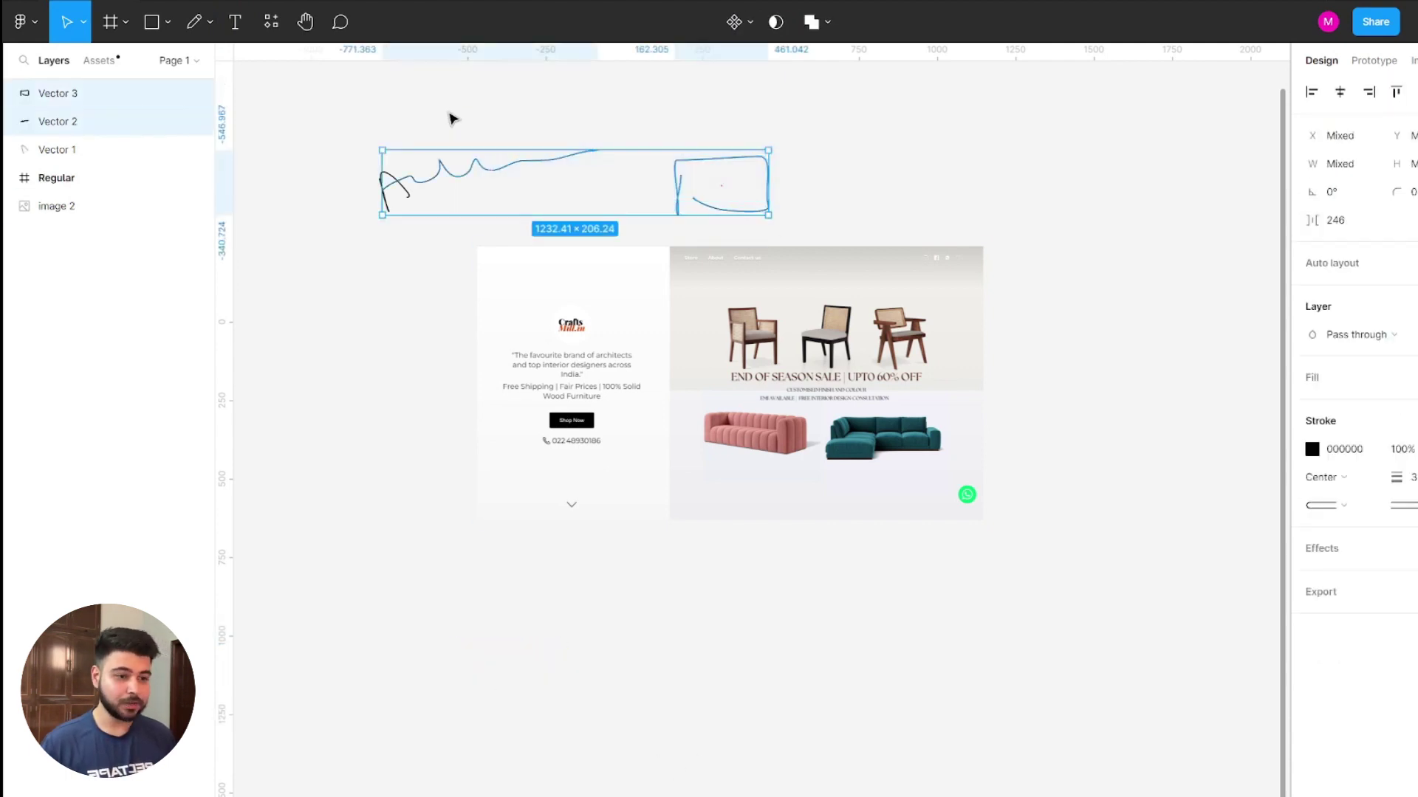
key(Delete)
mouse_move(342, 176)
mouse_down()
mouse_move(383, 180)
mouse_move(459, 231)
mouse_up()
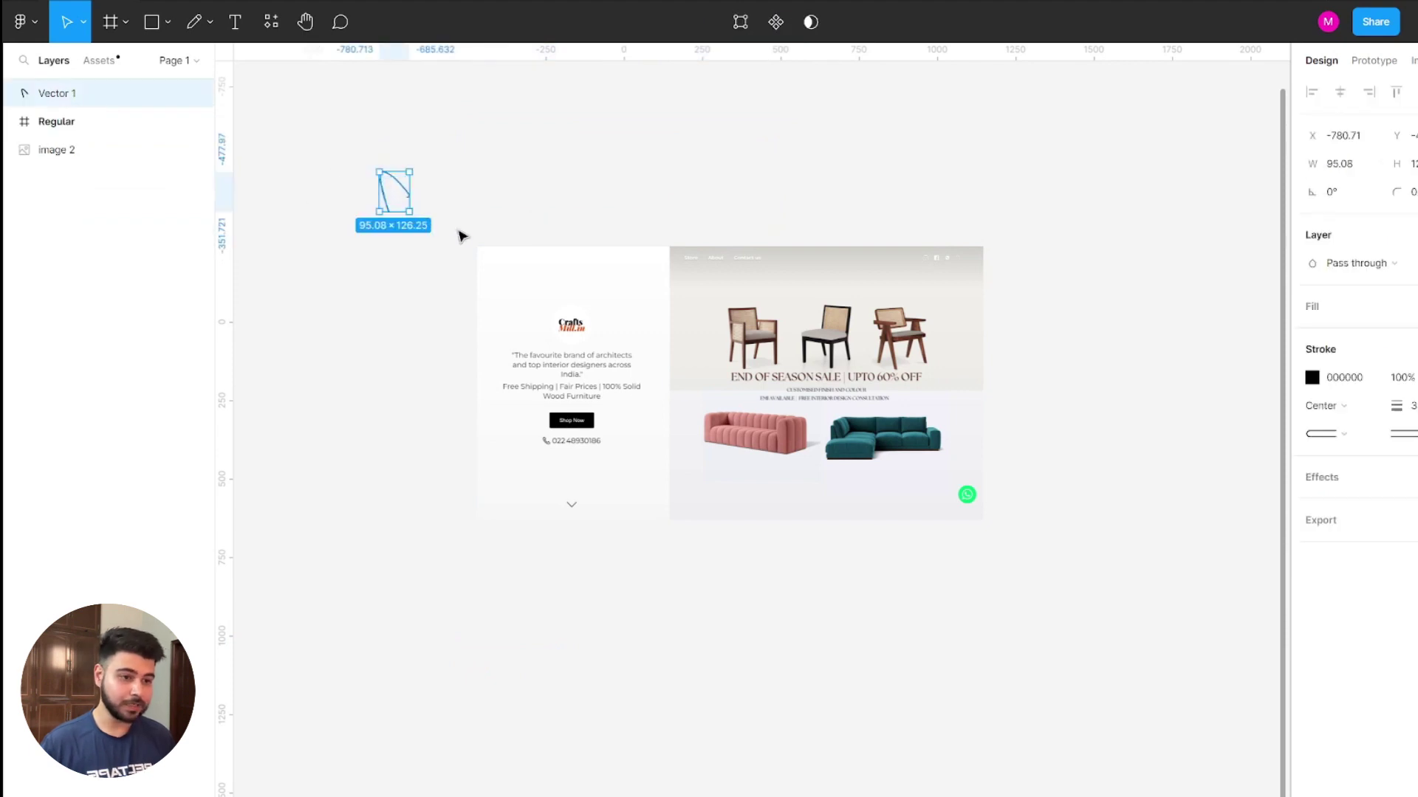
key(Delete)
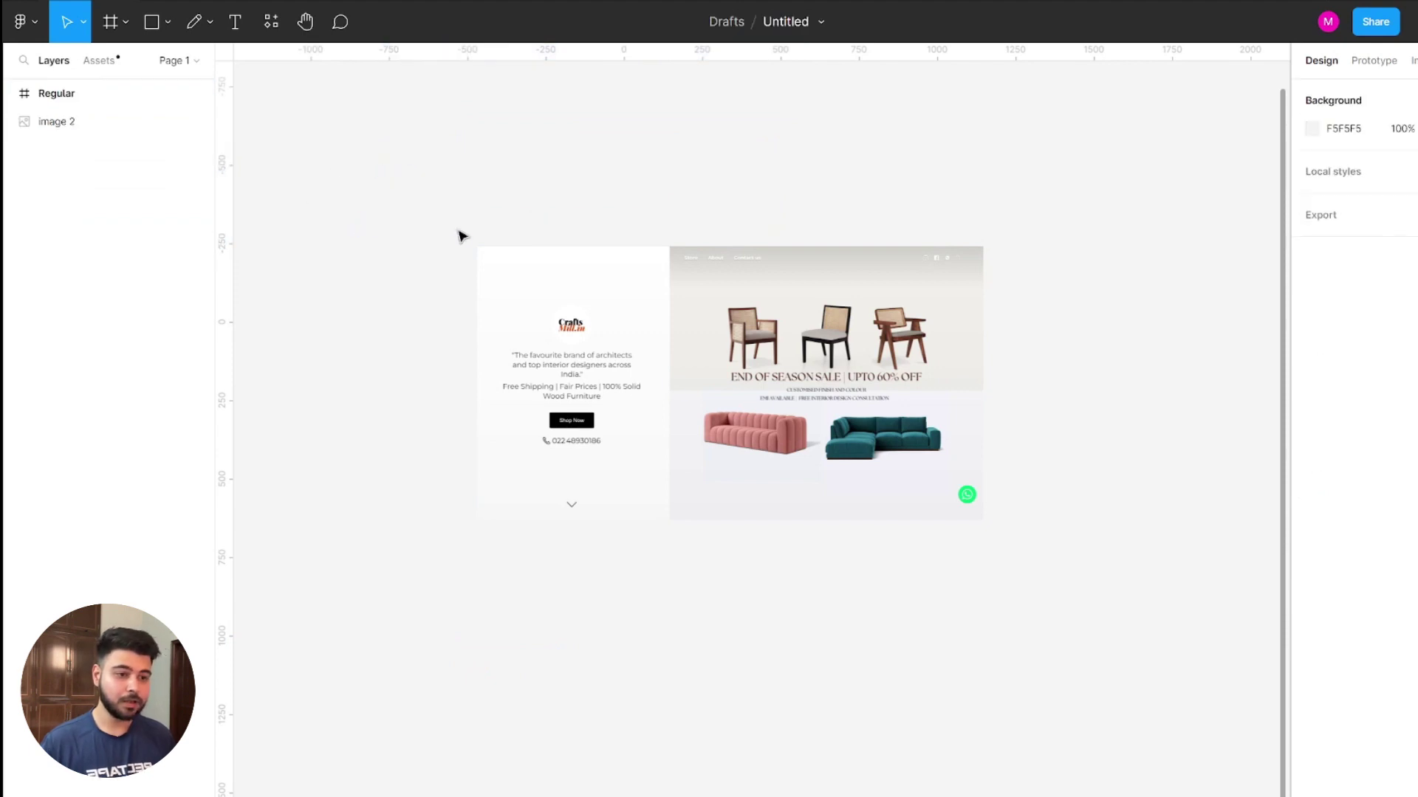
Look through the components browser, then the assets used in this file.
click(271, 23)
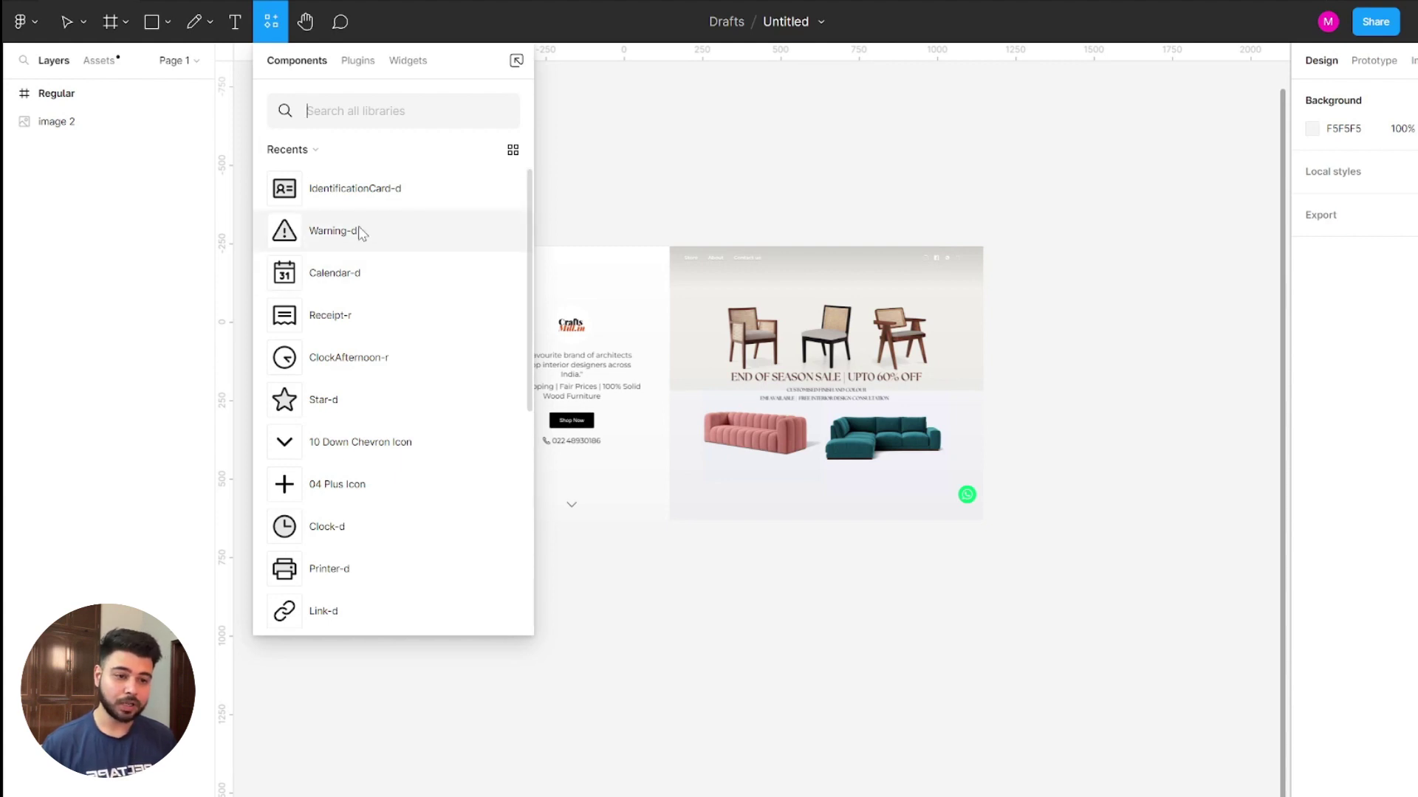
click(96, 60)
click(99, 62)
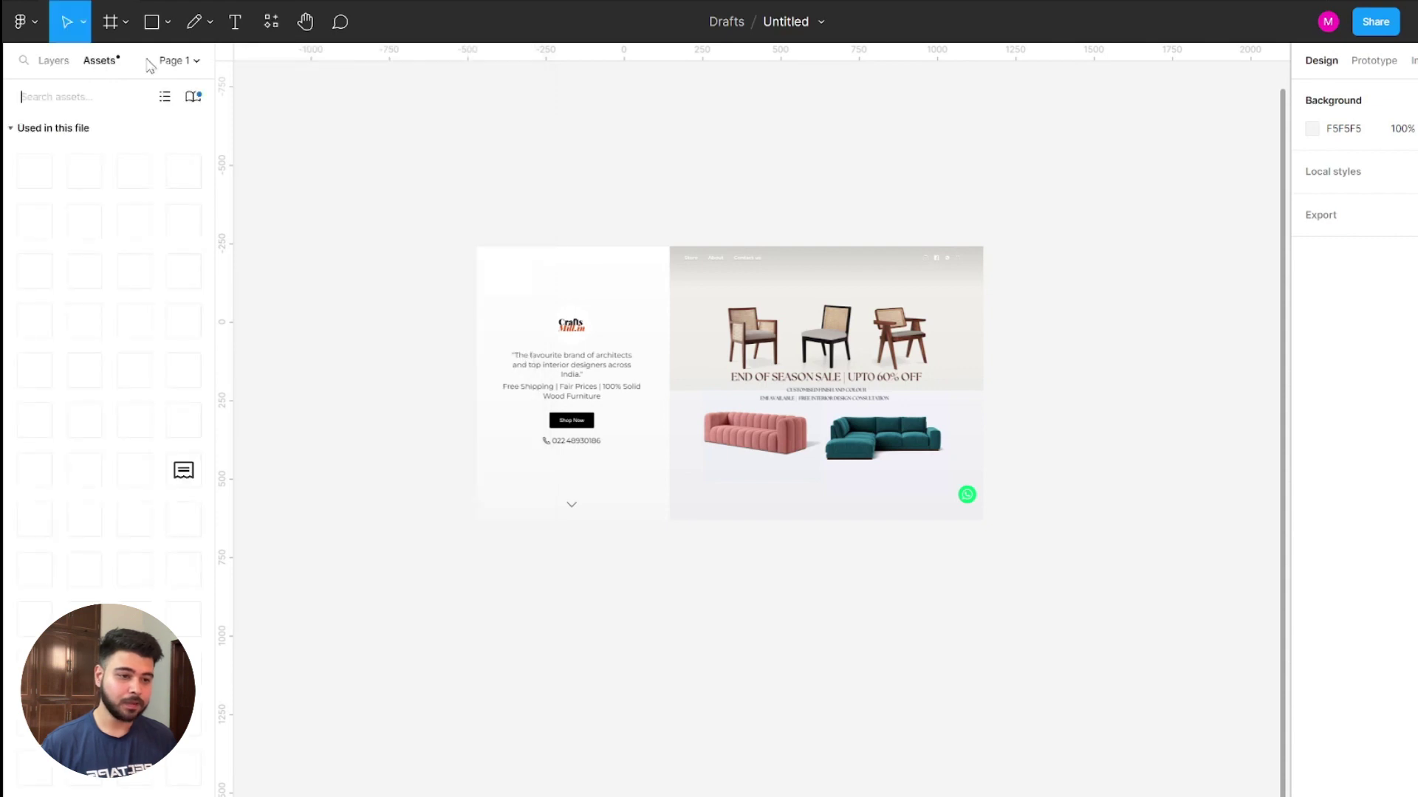
Place the Font Styles Manager widget from the widgets list on the canvas, then delete it.
click(272, 22)
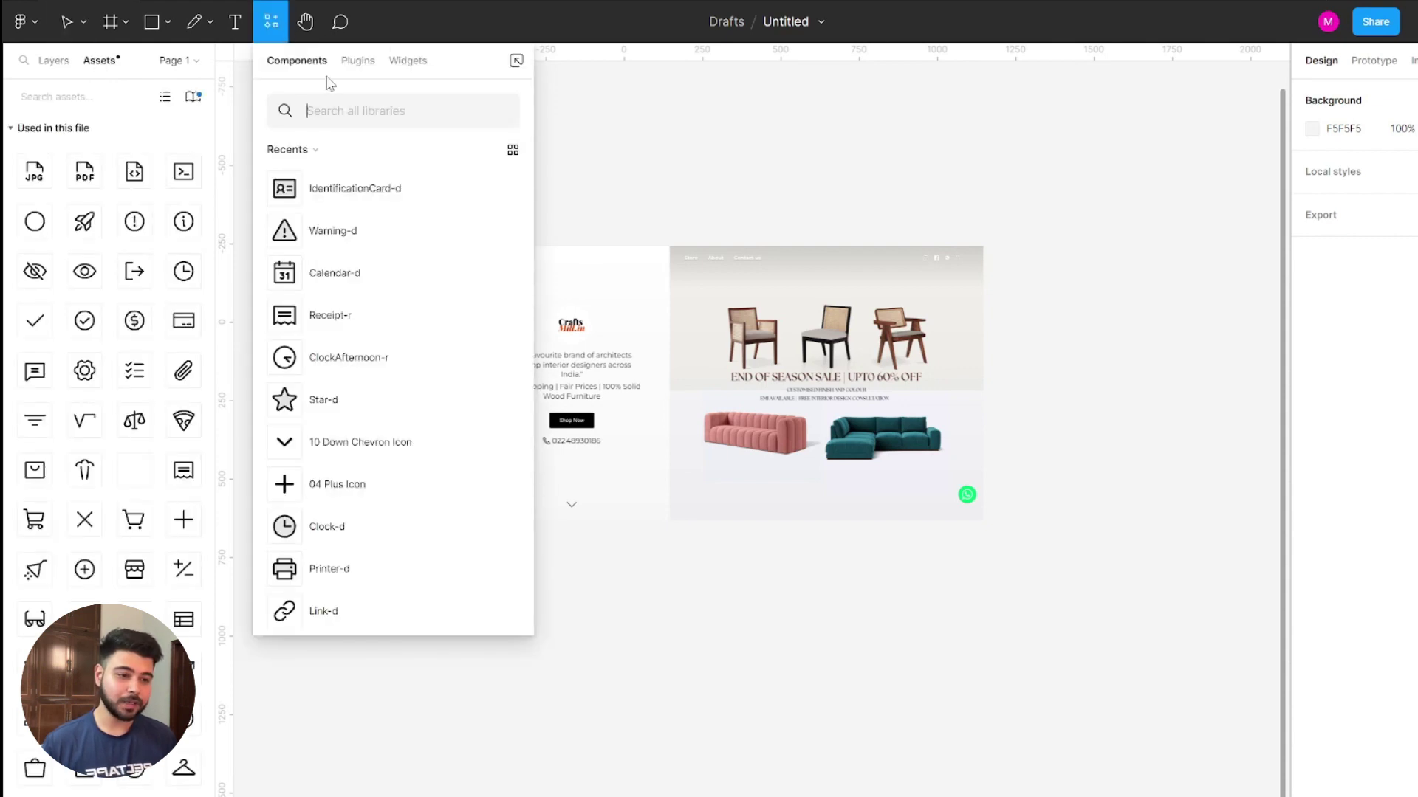
click(358, 60)
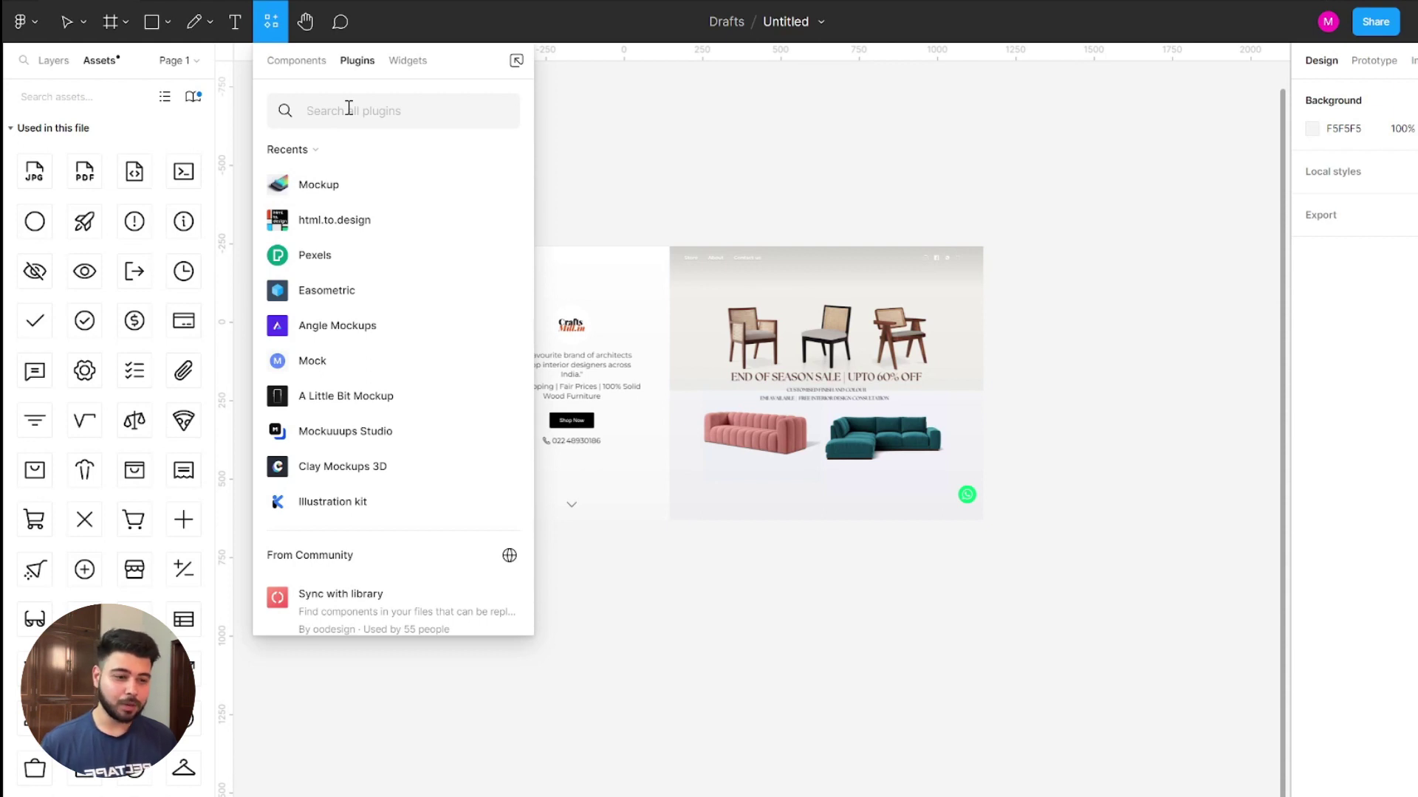
click(405, 62)
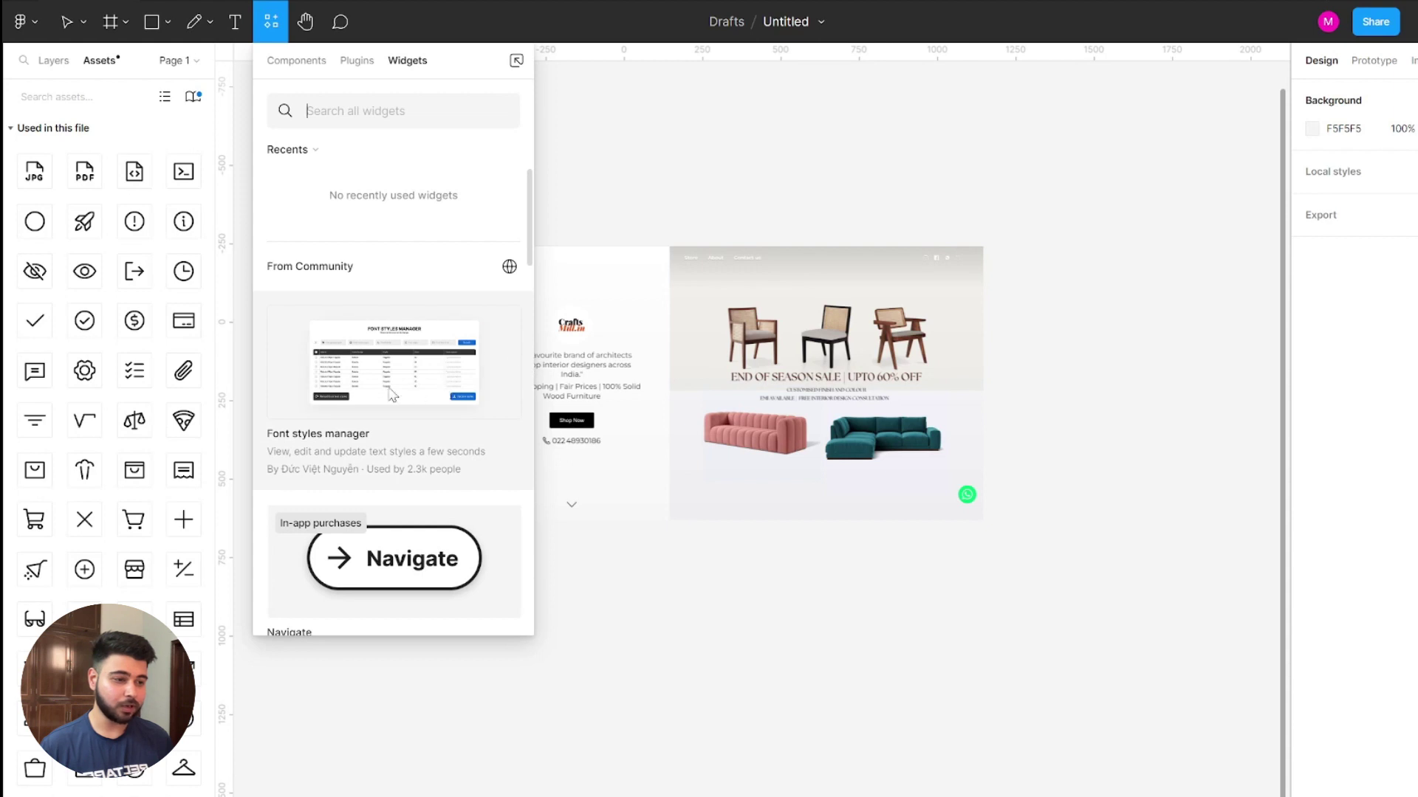
drag(392, 395, 994, 78)
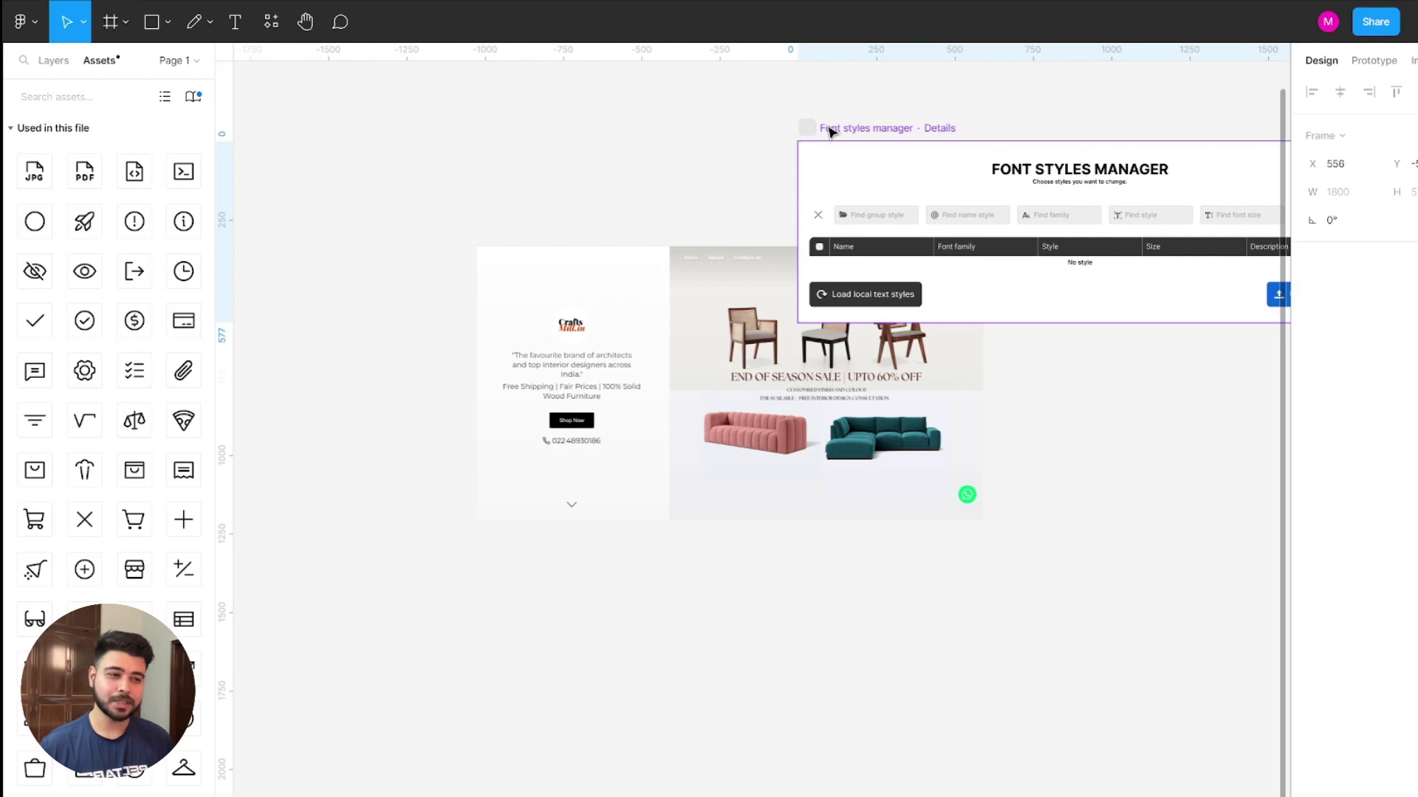
key(Delete)
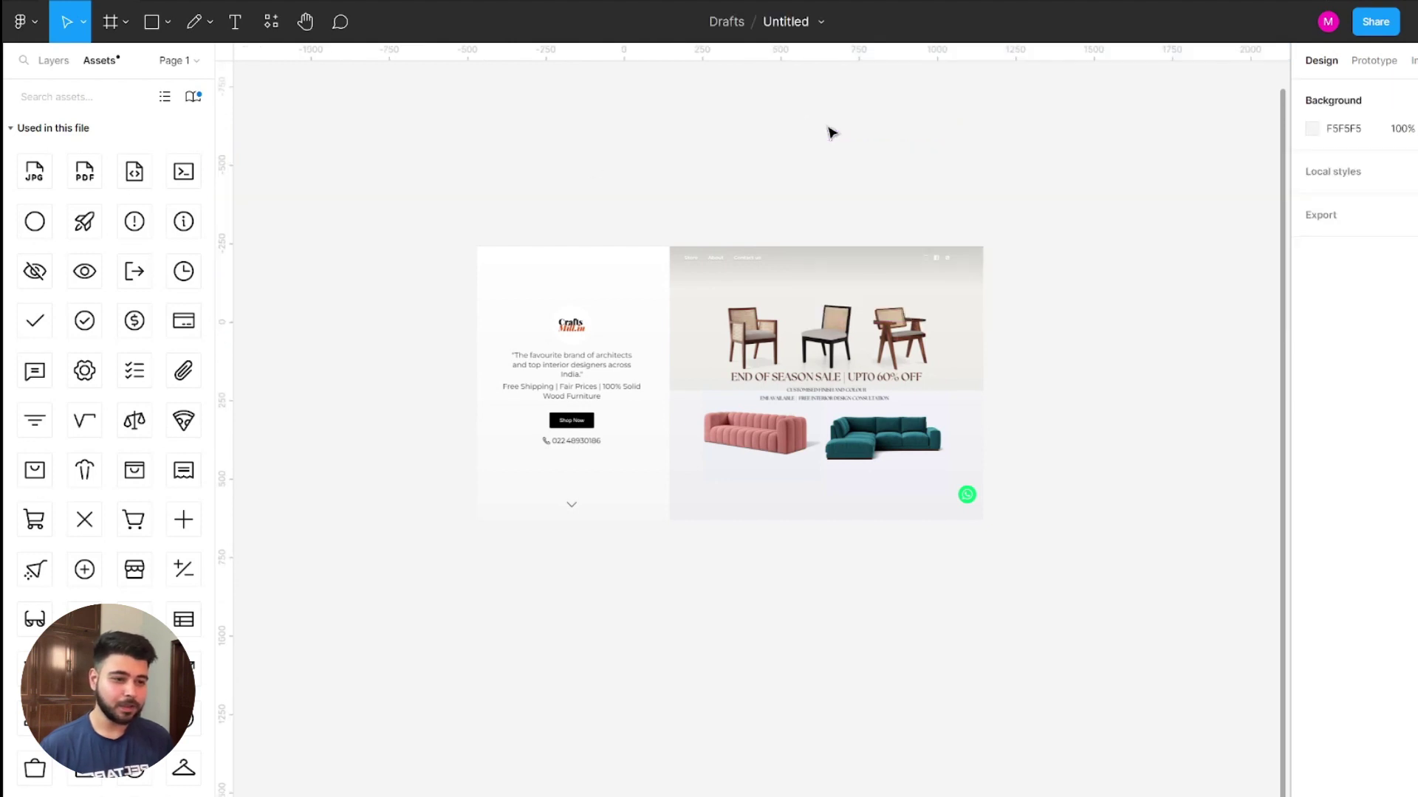
Pan and scroll the canvas view with the Hand tool.
click(307, 22)
mouse_move(634, 368)
mouse_down()
mouse_move(532, 342)
mouse_move(583, 281)
mouse_move(687, 384)
mouse_move(618, 262)
mouse_move(745, 589)
mouse_move(633, 406)
mouse_move(857, 414)
mouse_move(721, 418)
mouse_move(785, 513)
mouse_up()
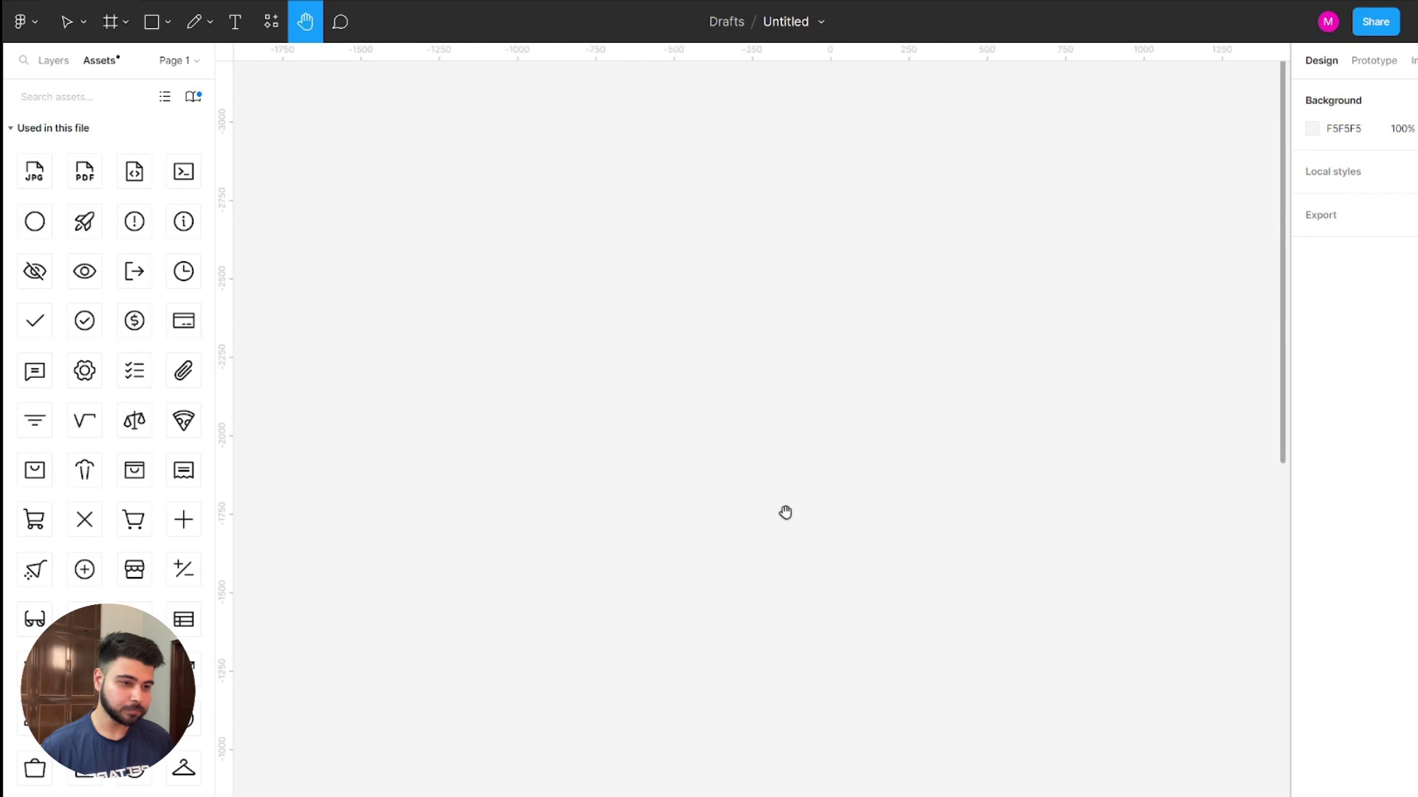
scroll(785, 512, down, 10)
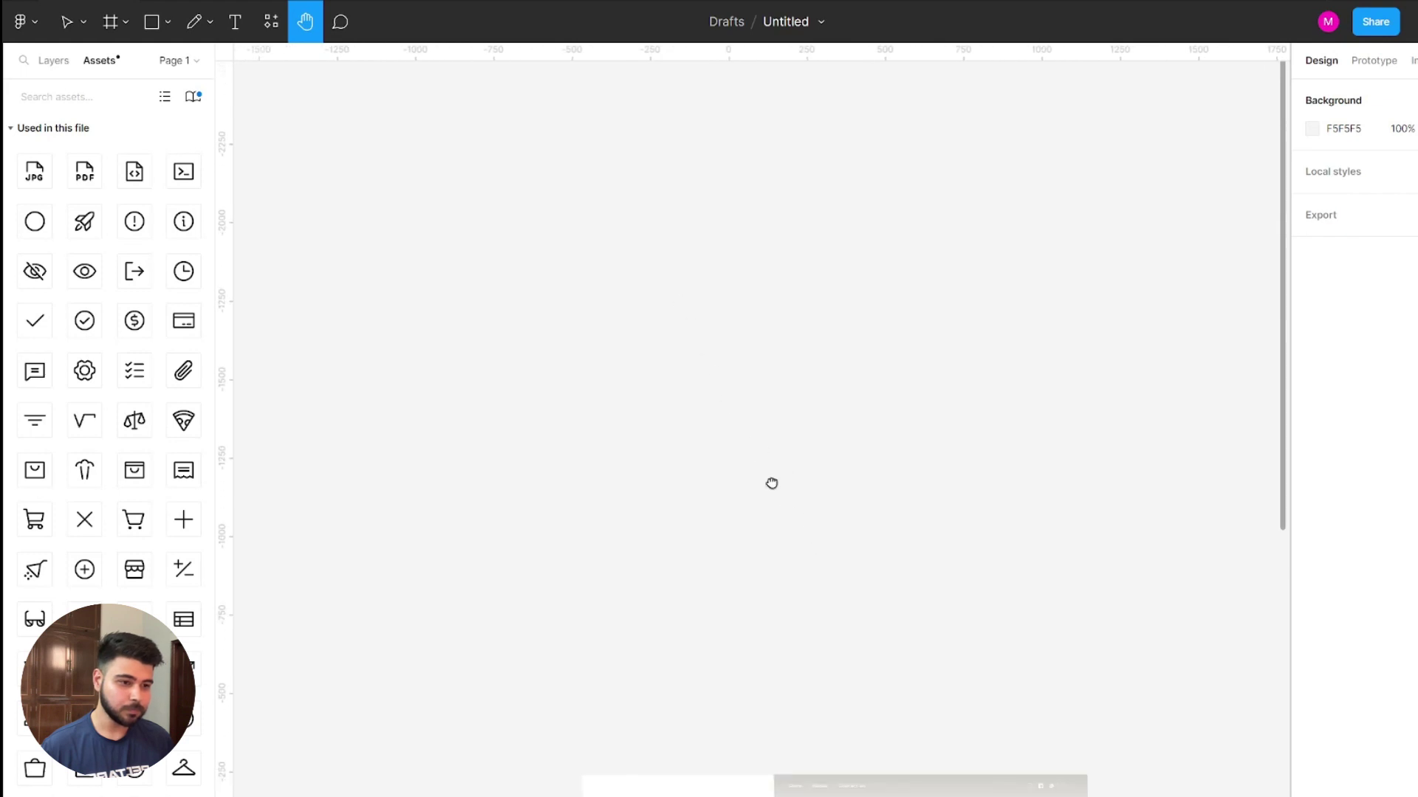
Draft a 'ghj' comment above the screenshot, discard it, and start editing the file title.
click(347, 26)
click(871, 204)
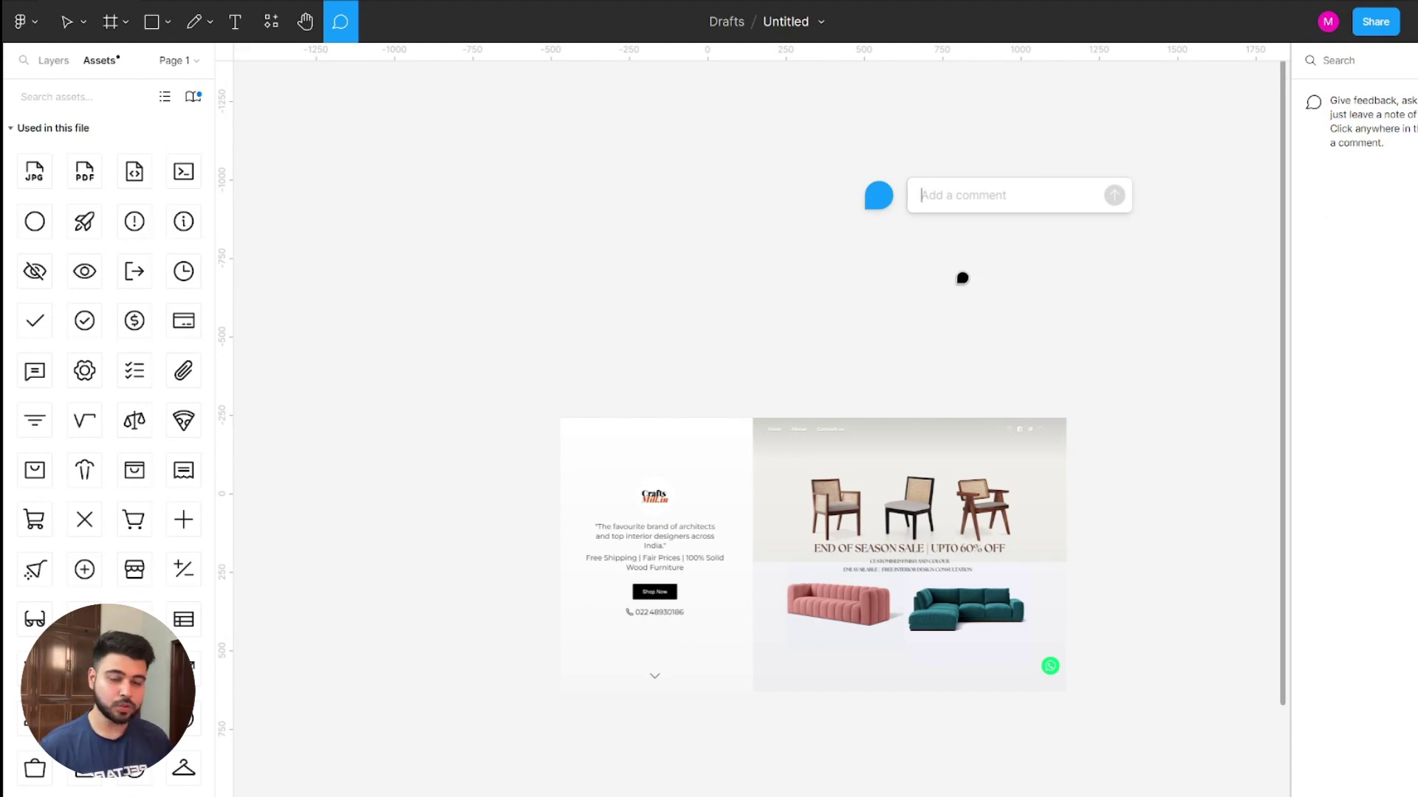
text(ghj)
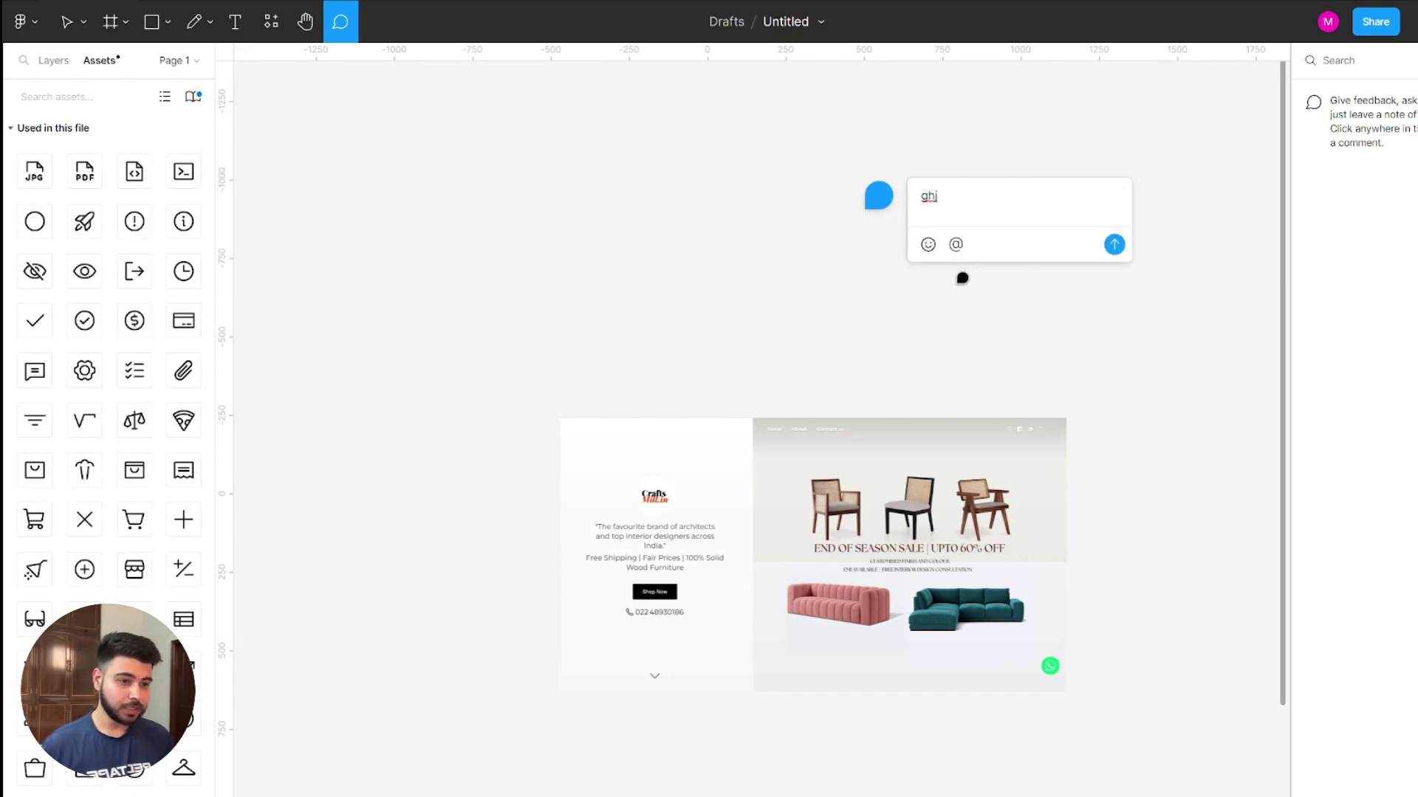
key(Escape)
click(67, 24)
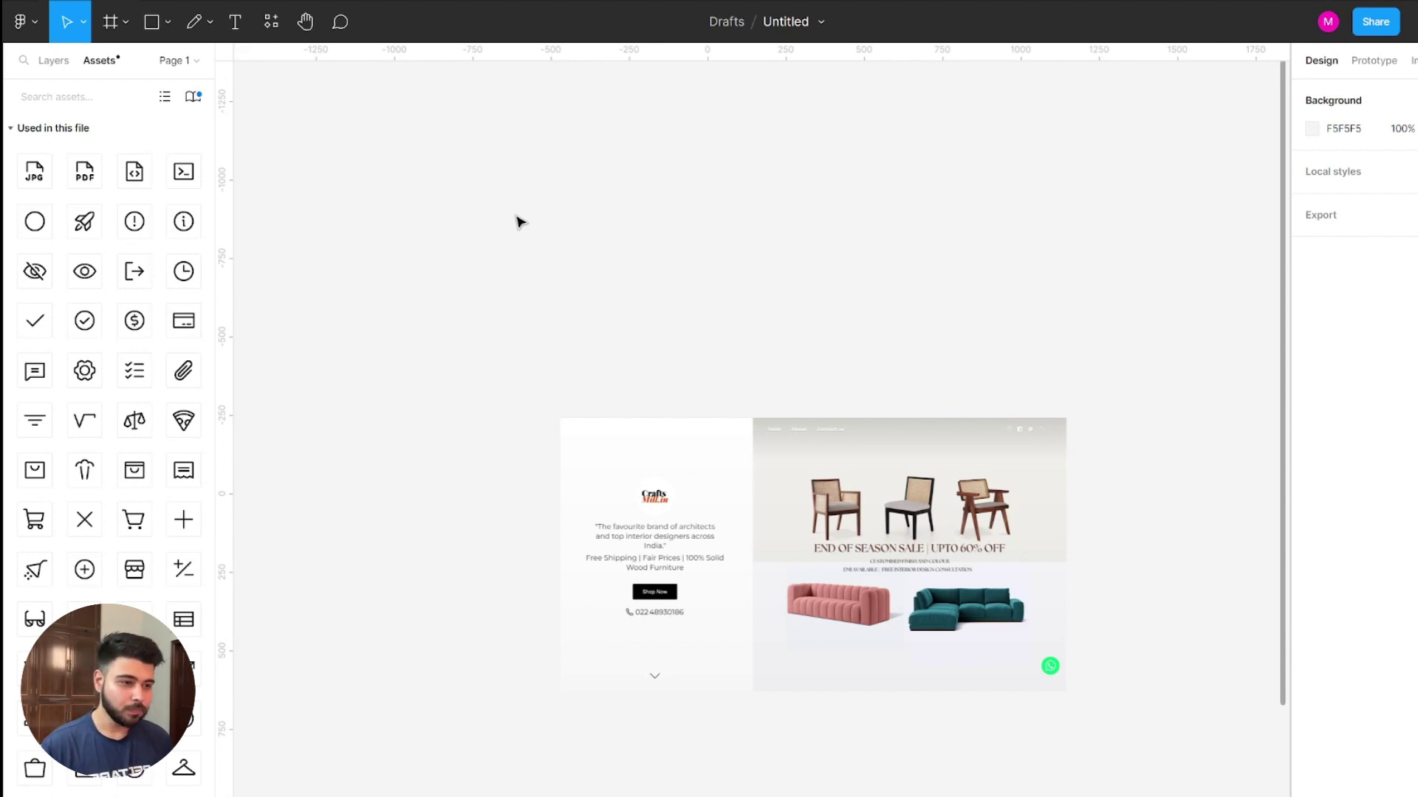
click(787, 24)
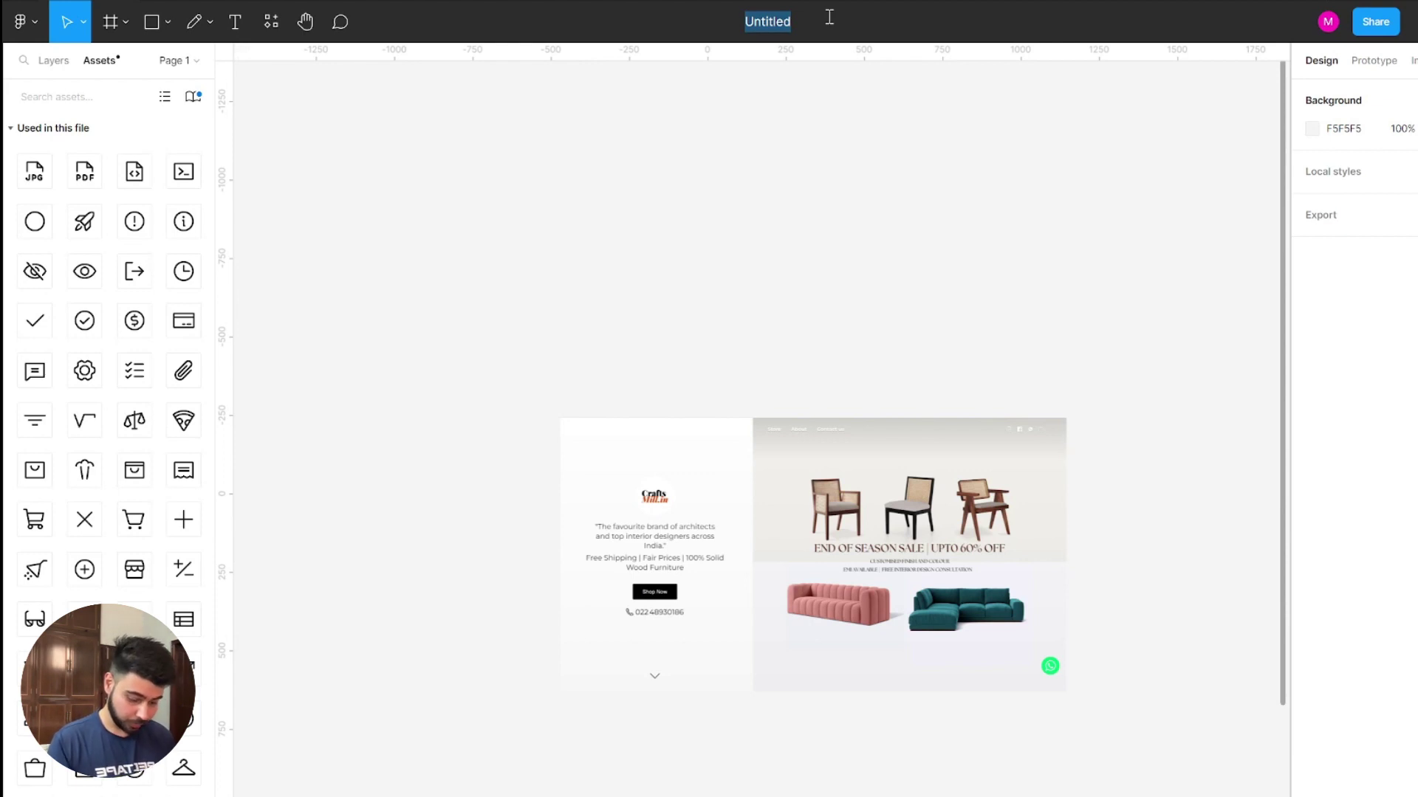
Enter 'Redesign hero section' as the file title, then revert it to Untitled.
key(Caps_Lock)
text(R)
key(Caps_Lock)
text(edes)
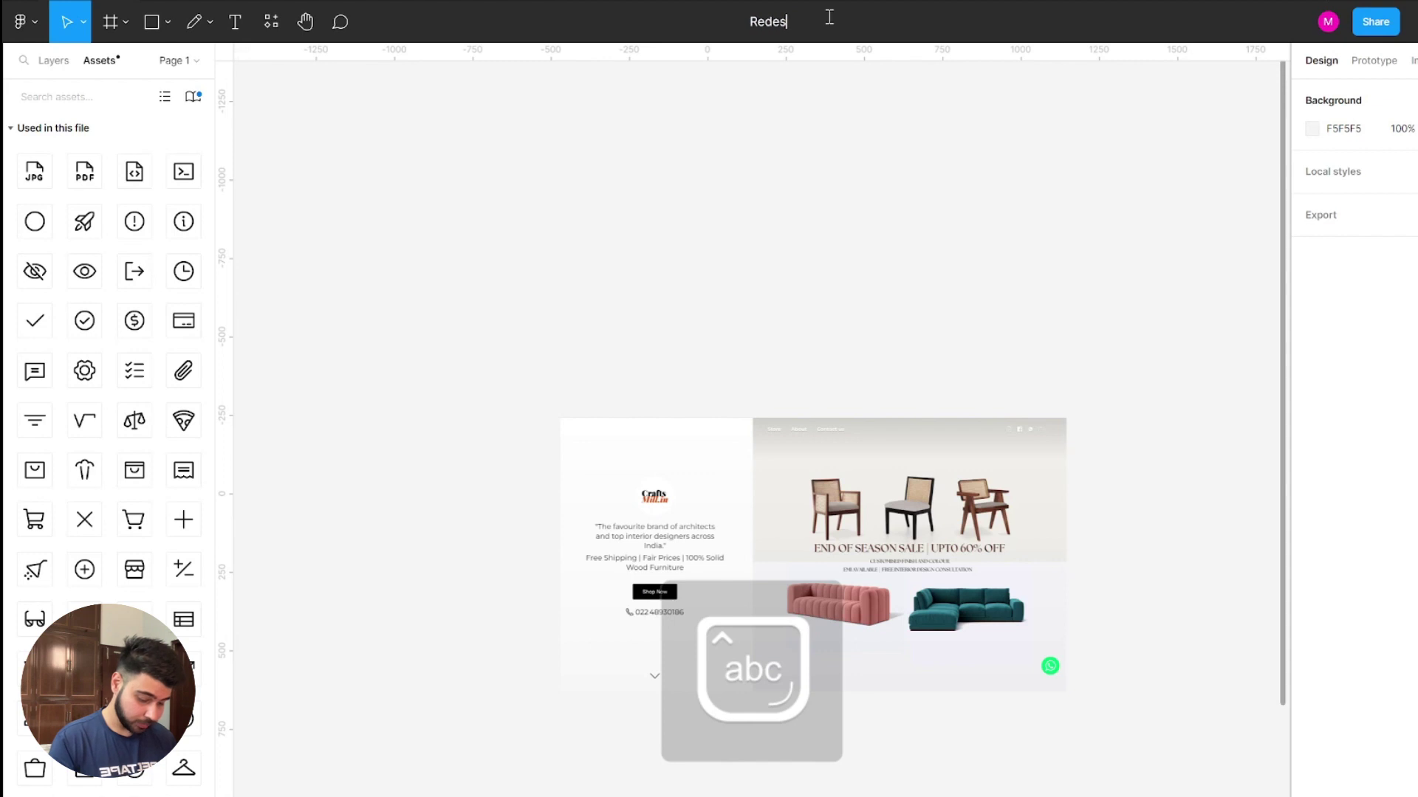
text(ign h)
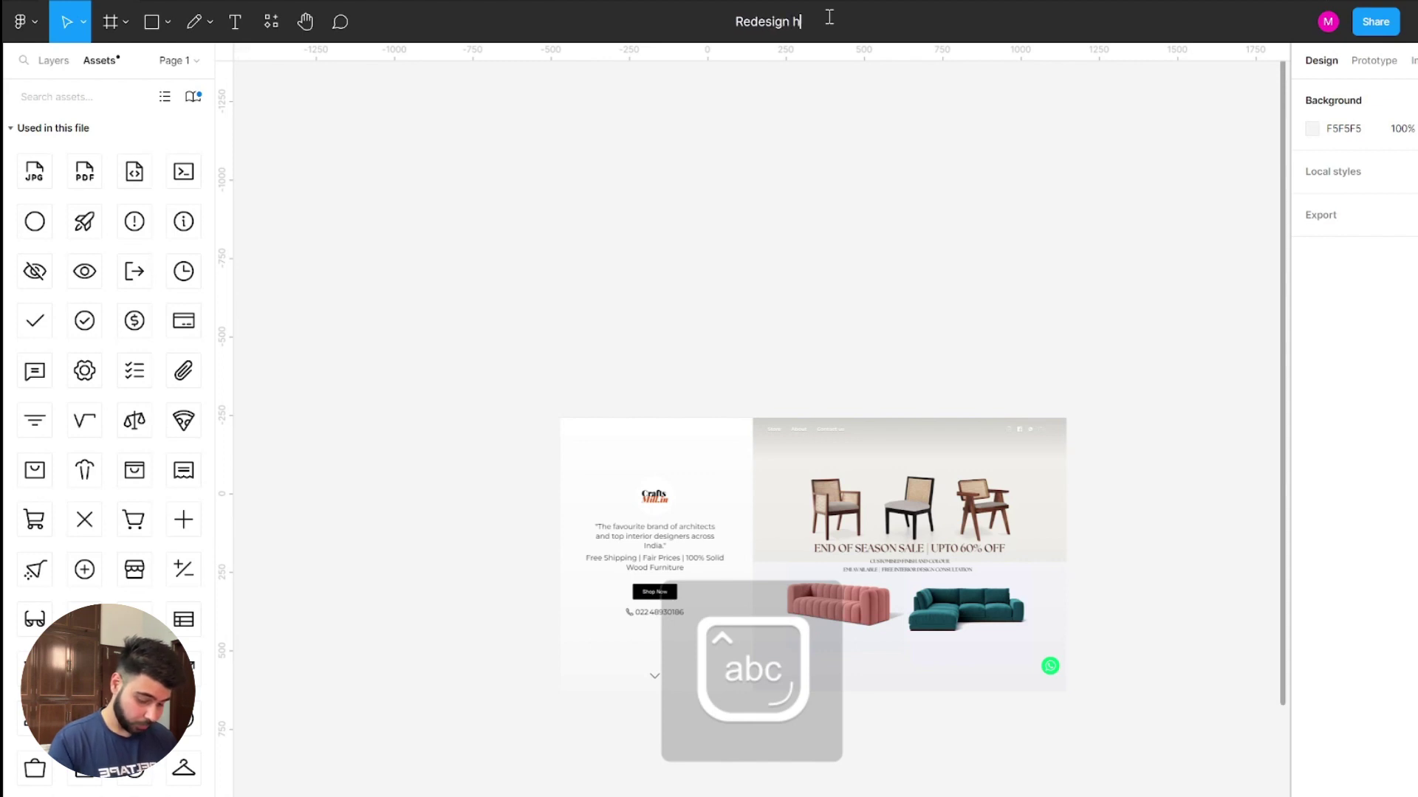
text(ero section)
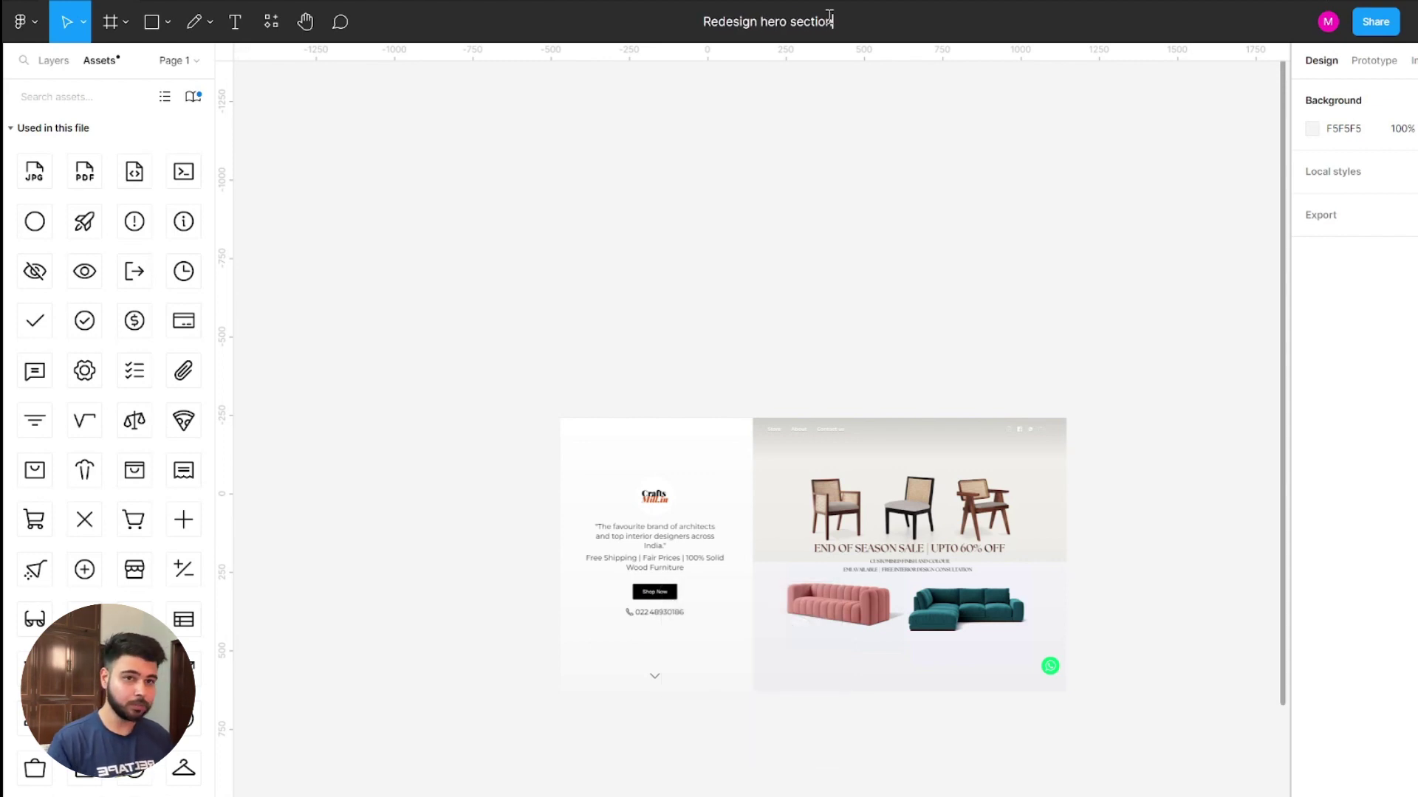
key(Return)
key(Escape)
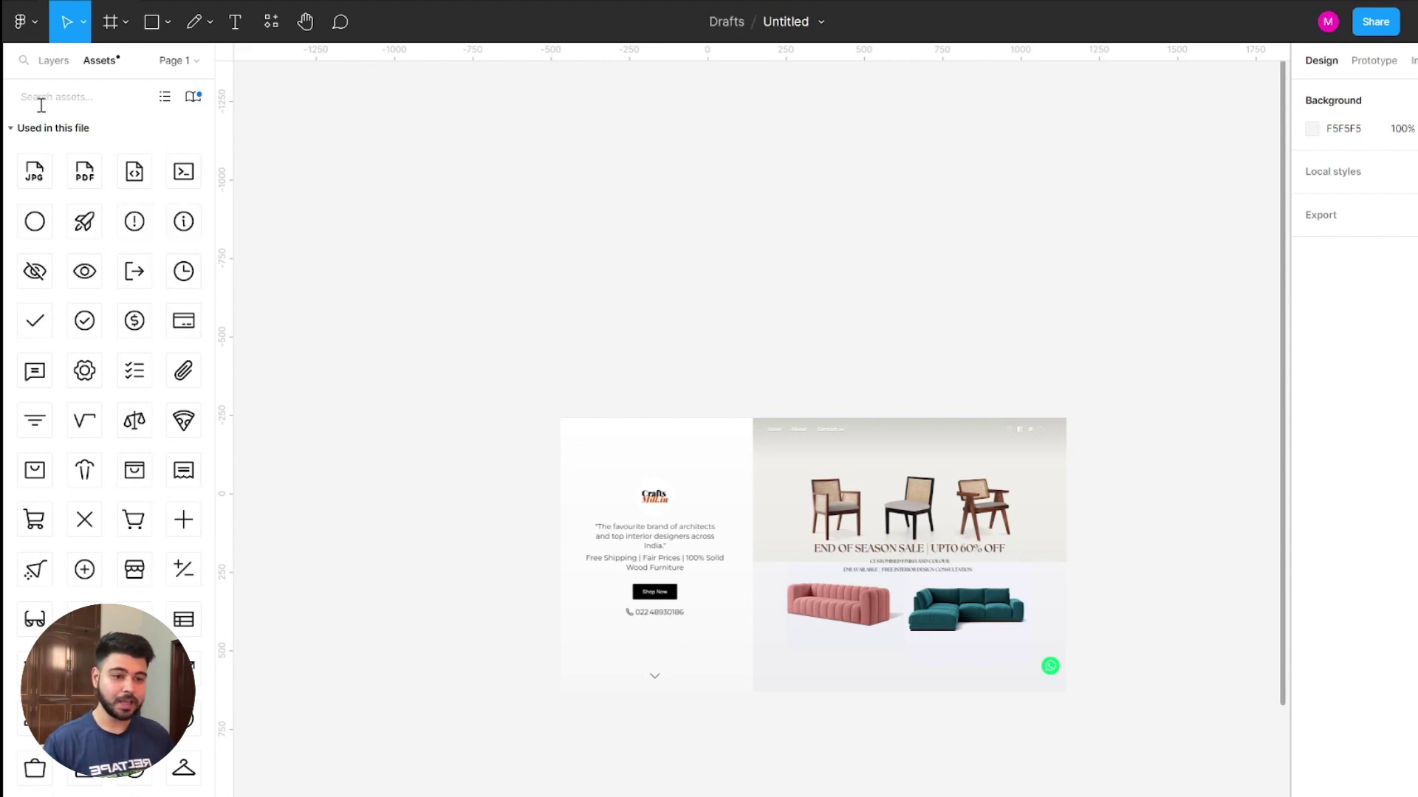
Switch the left panel to Layers, select image 2, zoom out and back, then deselect it.
click(53, 60)
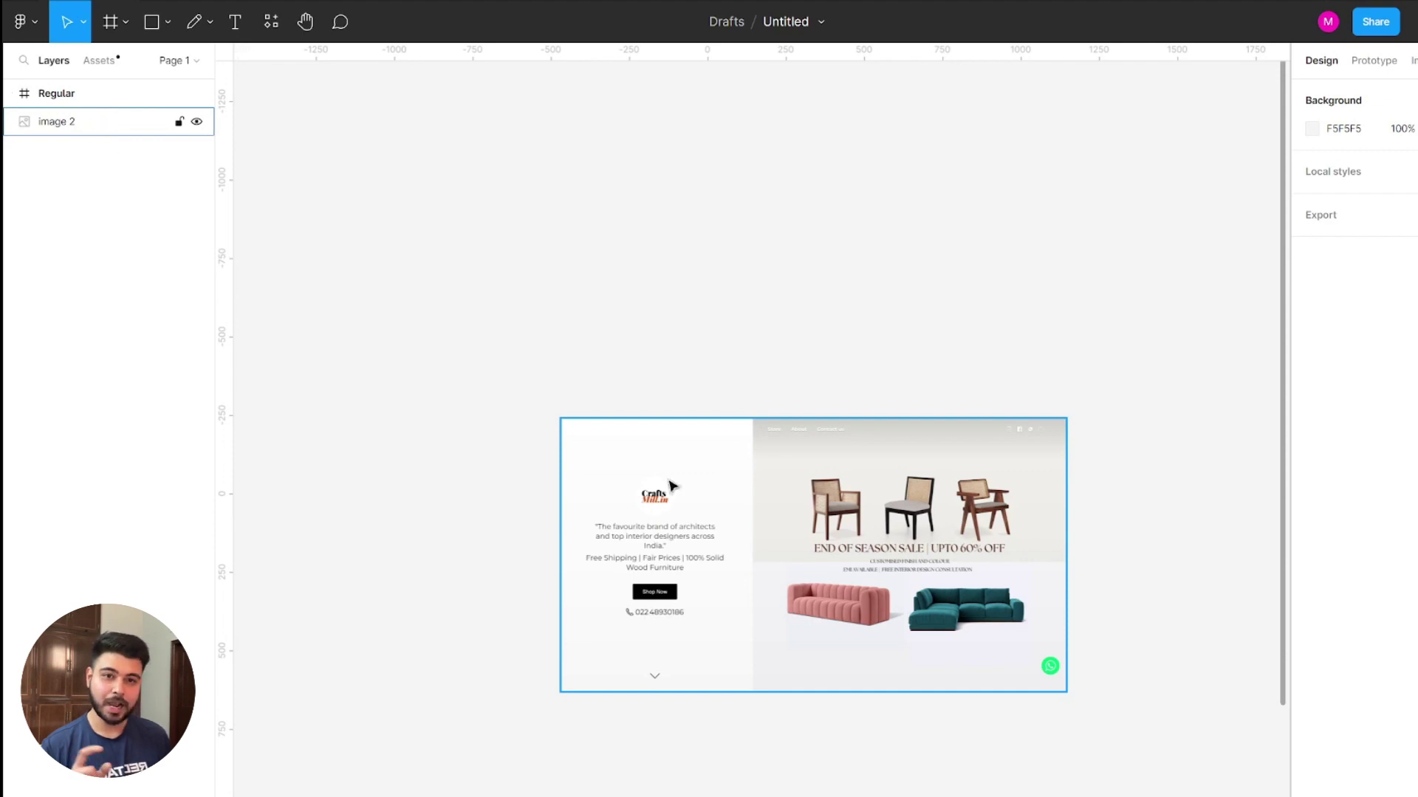
click(65, 130)
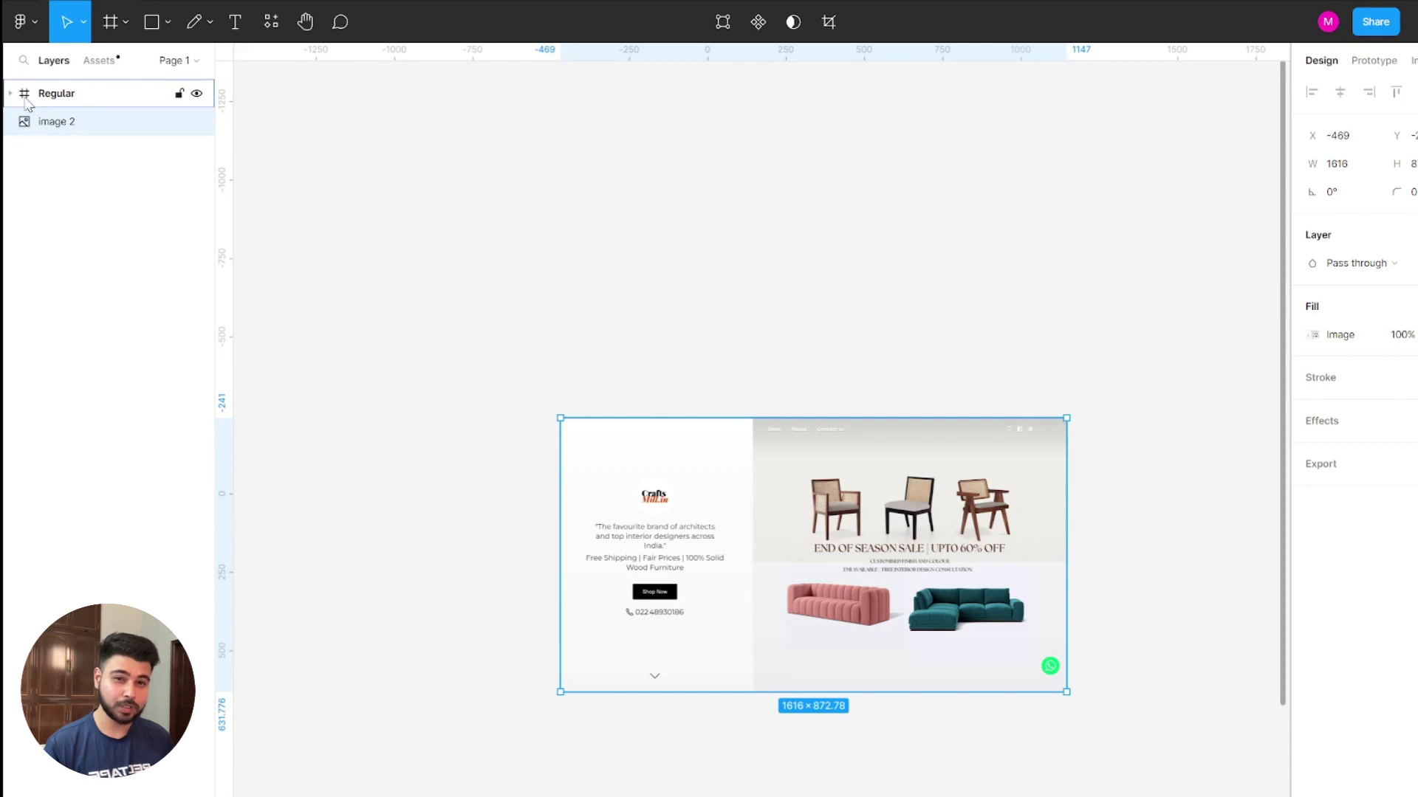
scroll(813, 352, down, 5)
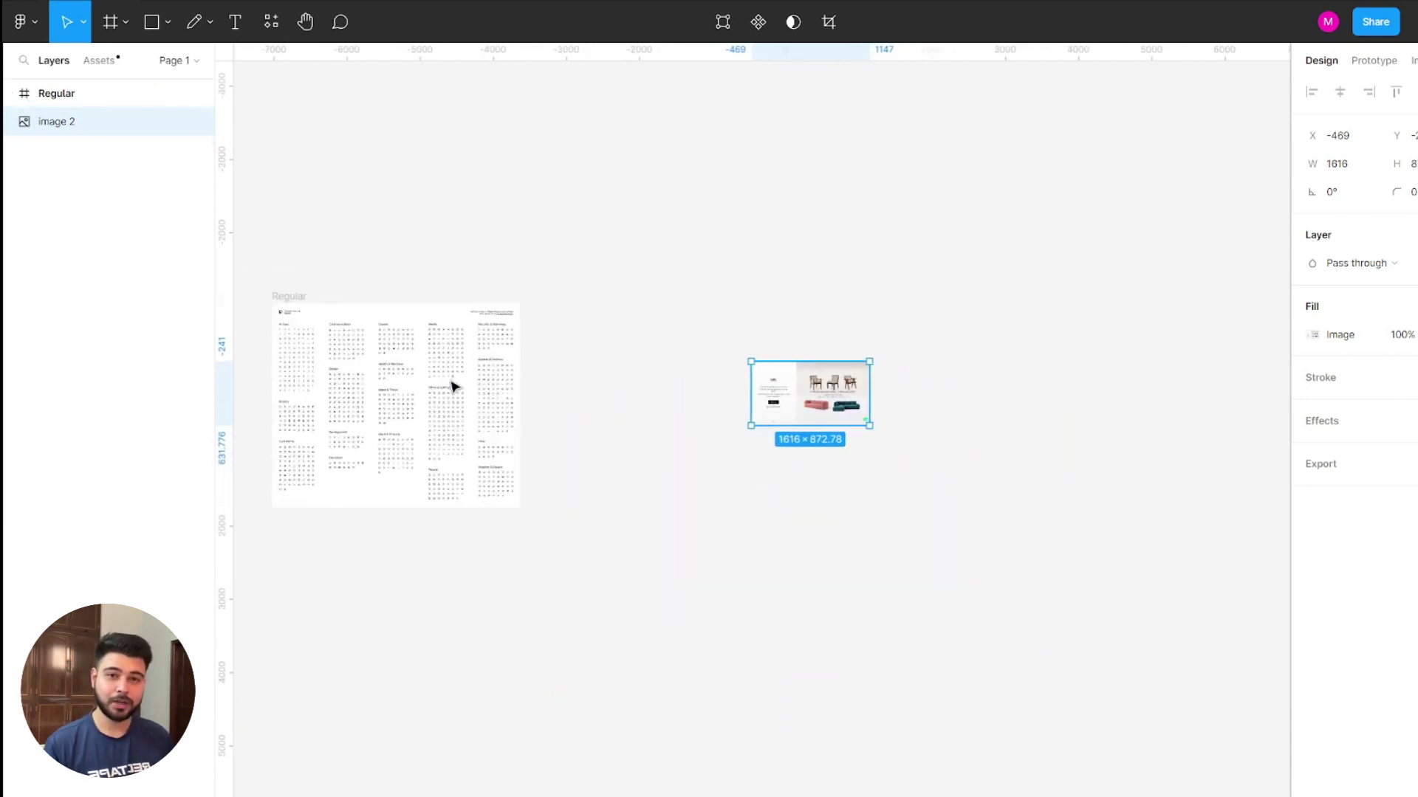
scroll(807, 341, up, 5)
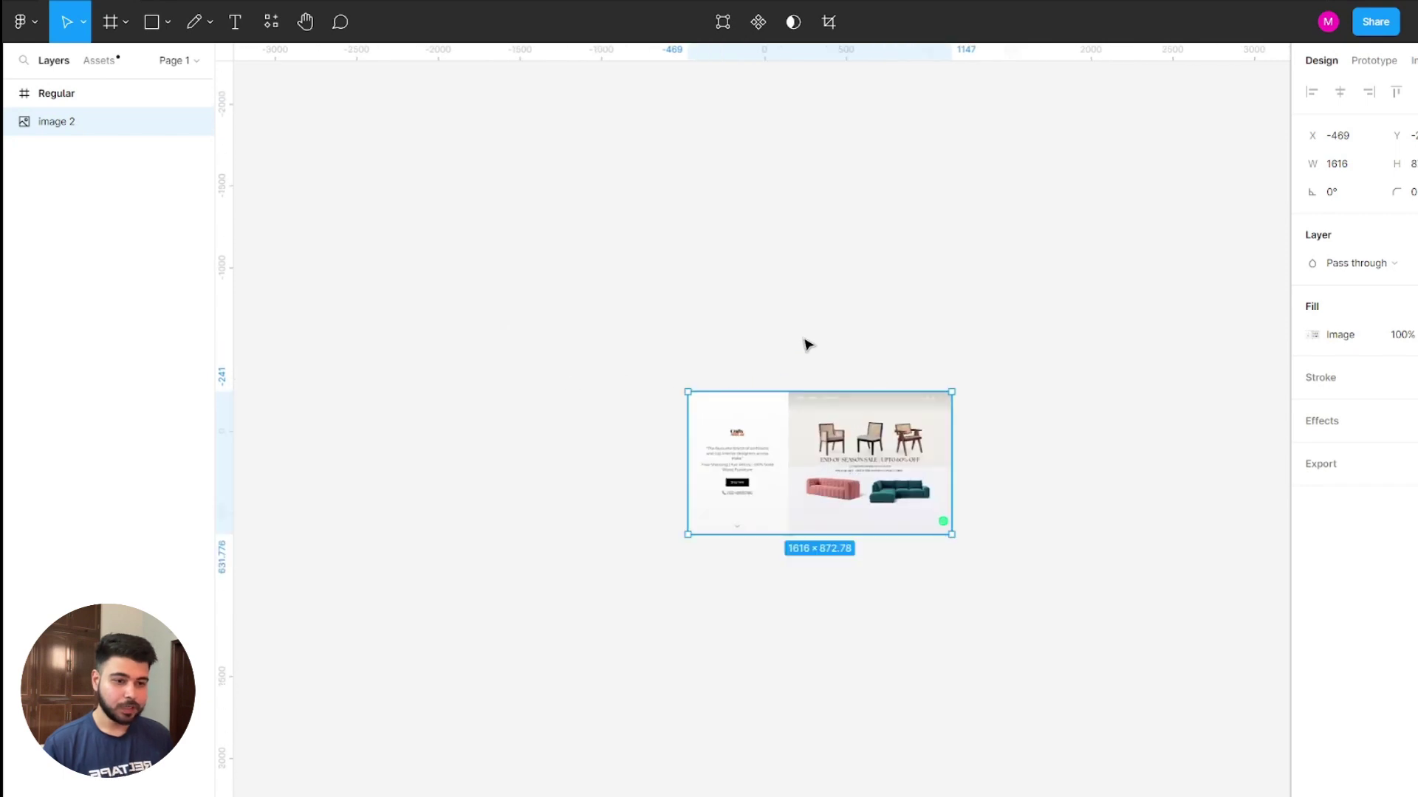
click(805, 342)
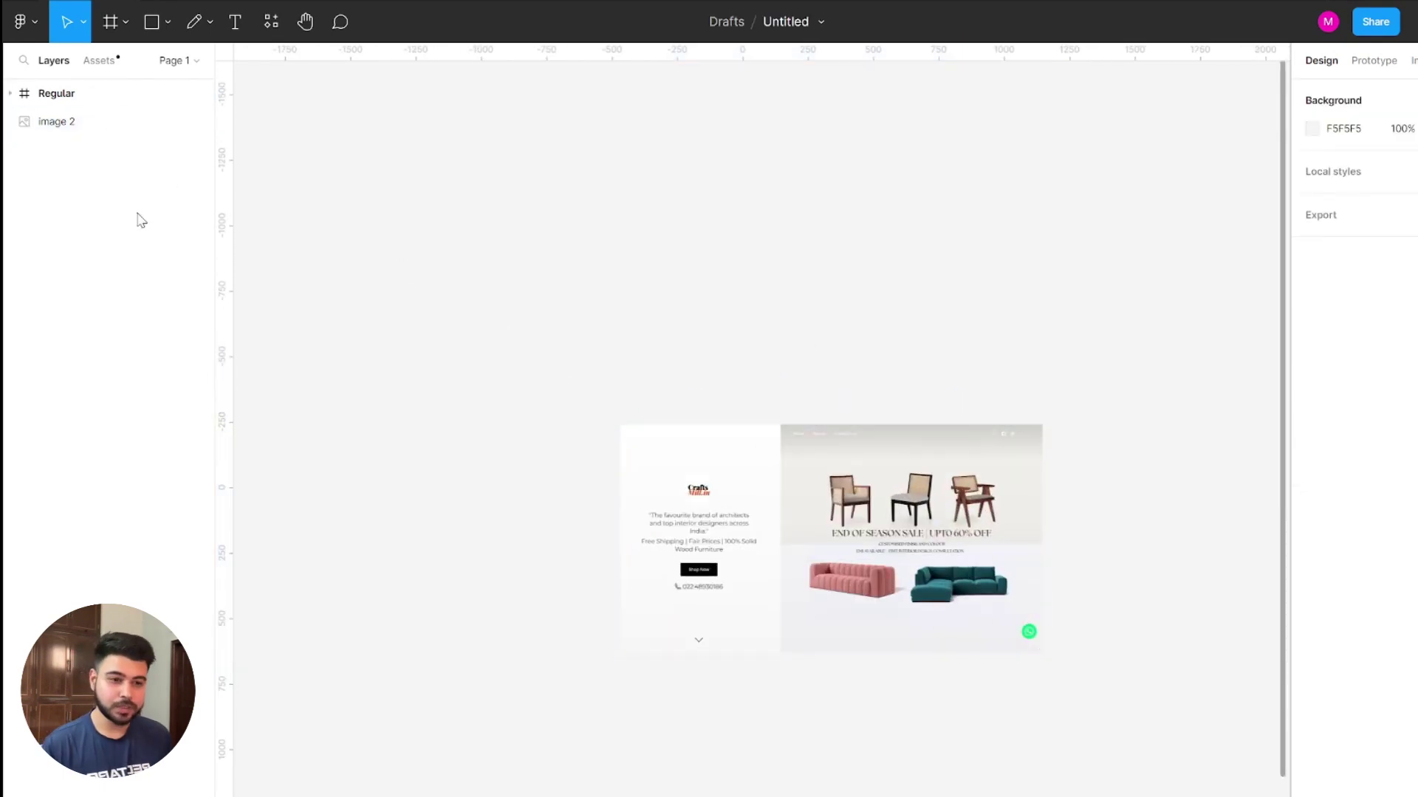
Expand the Pages list to show Page 1, then select and deselect the screenshot.
click(171, 65)
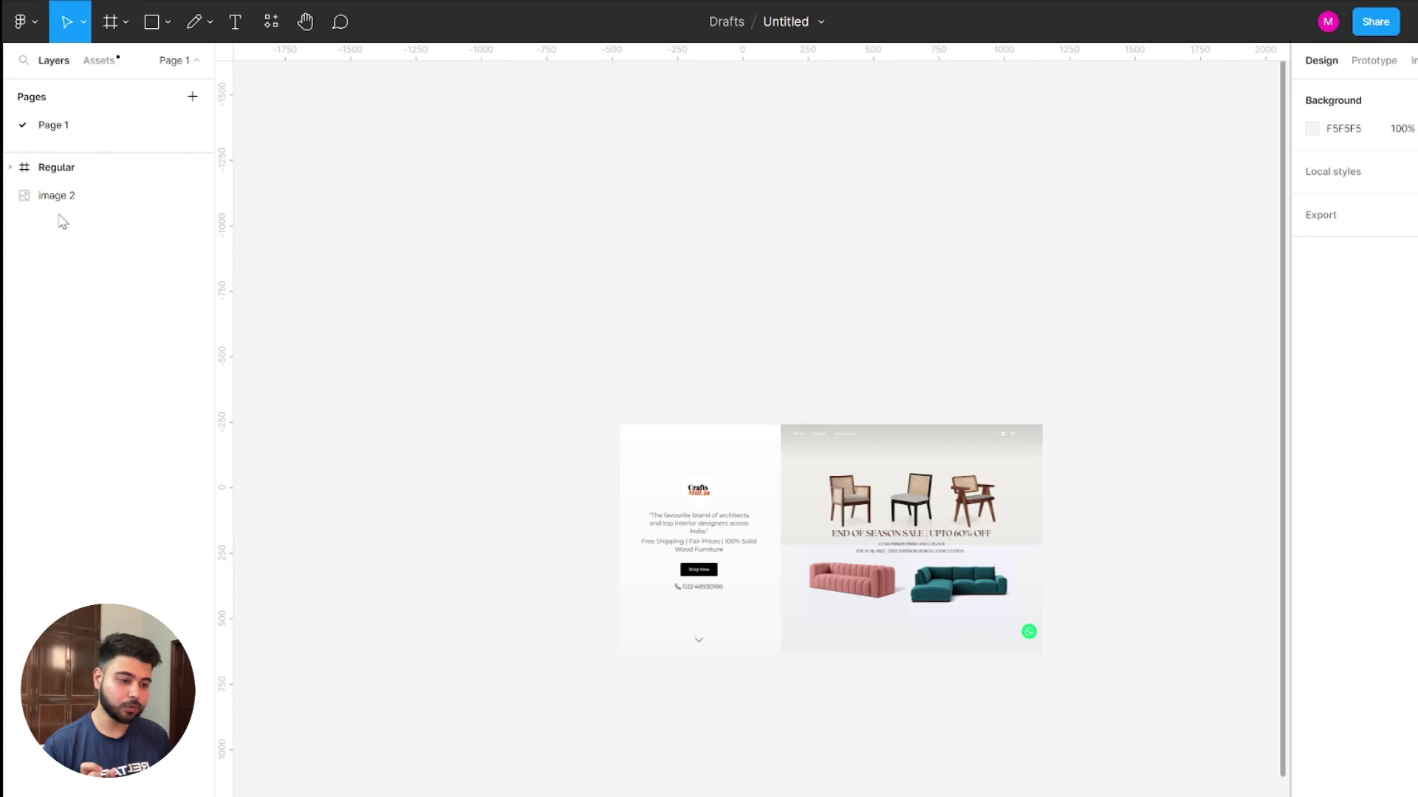
click(794, 452)
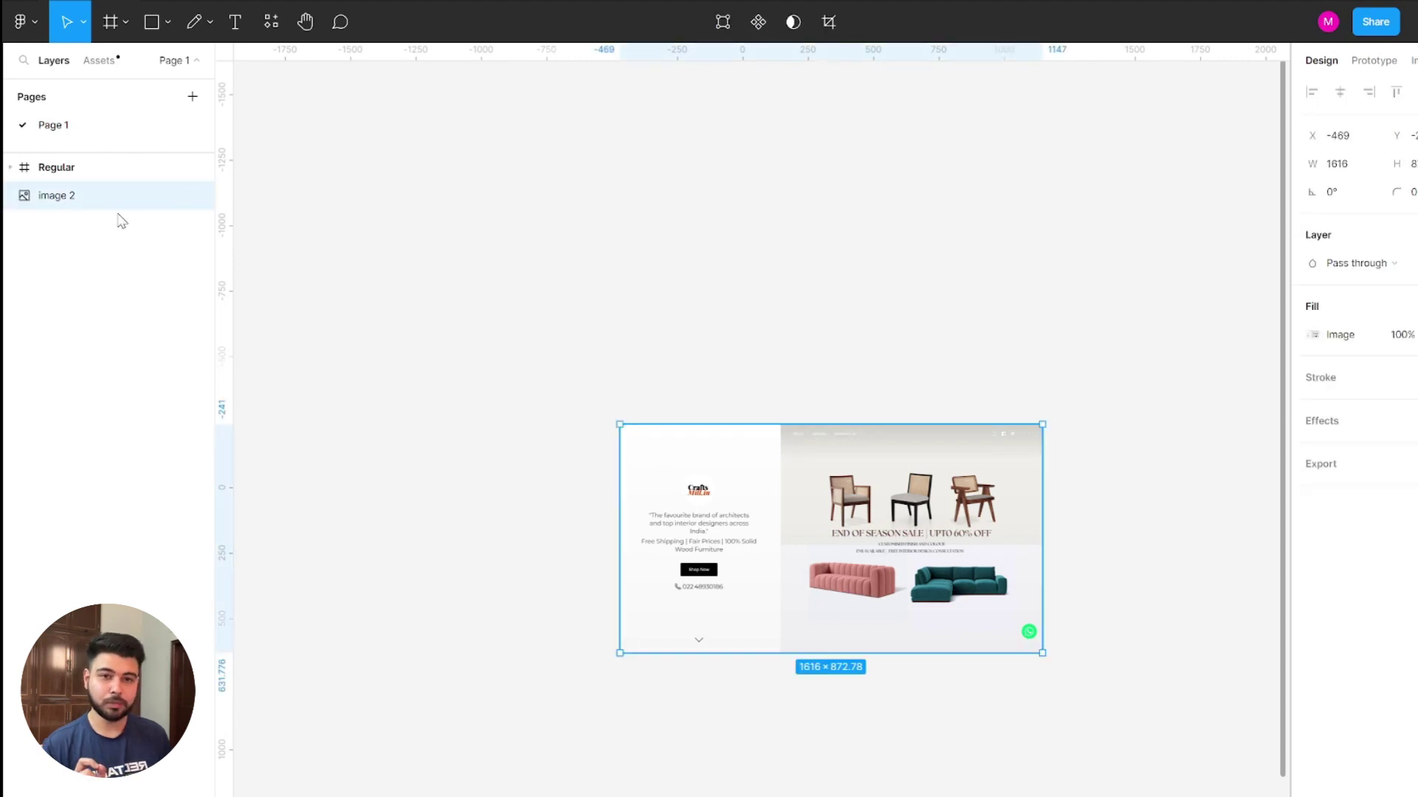
click(94, 244)
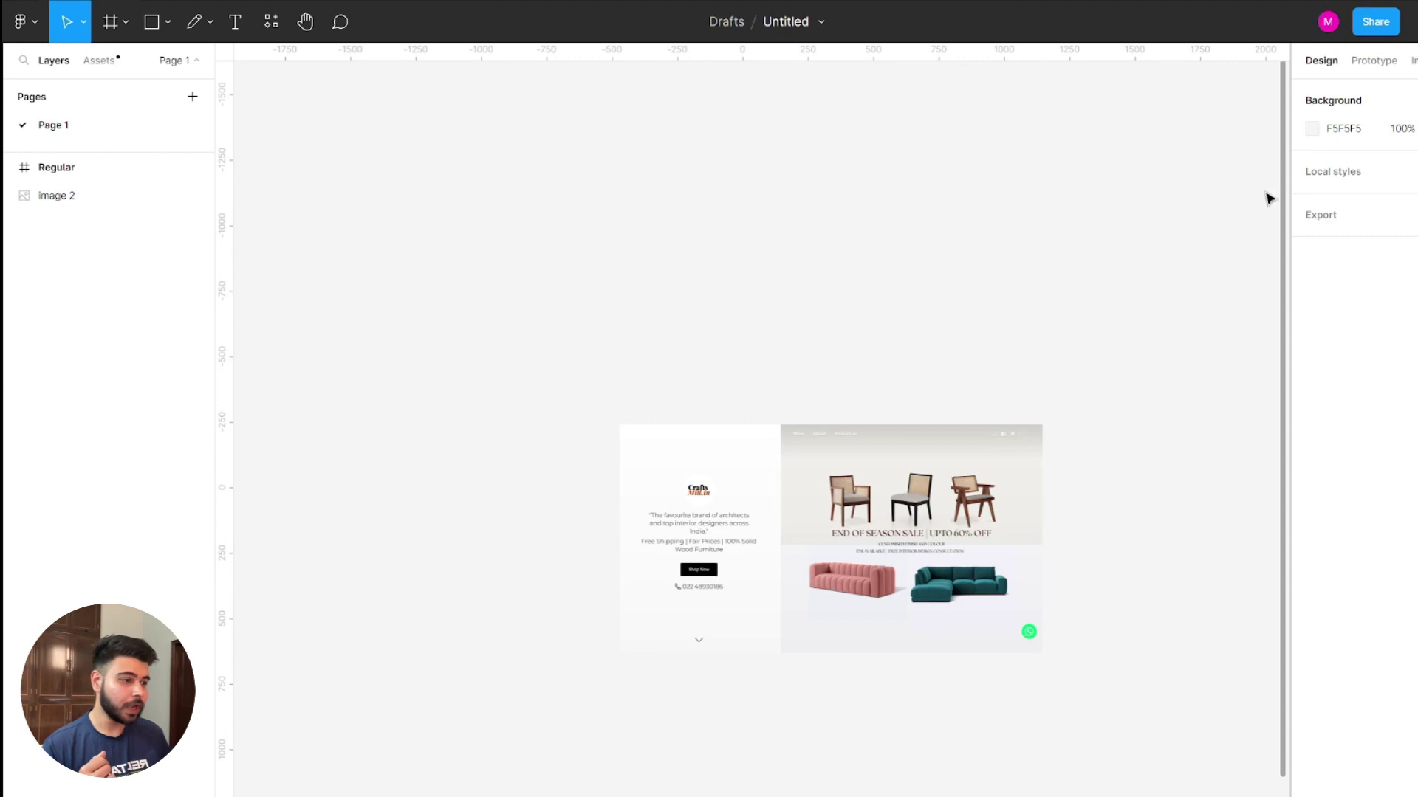
View the Prototype settings, then the Inspect CSS for the image and the page background.
click(1375, 65)
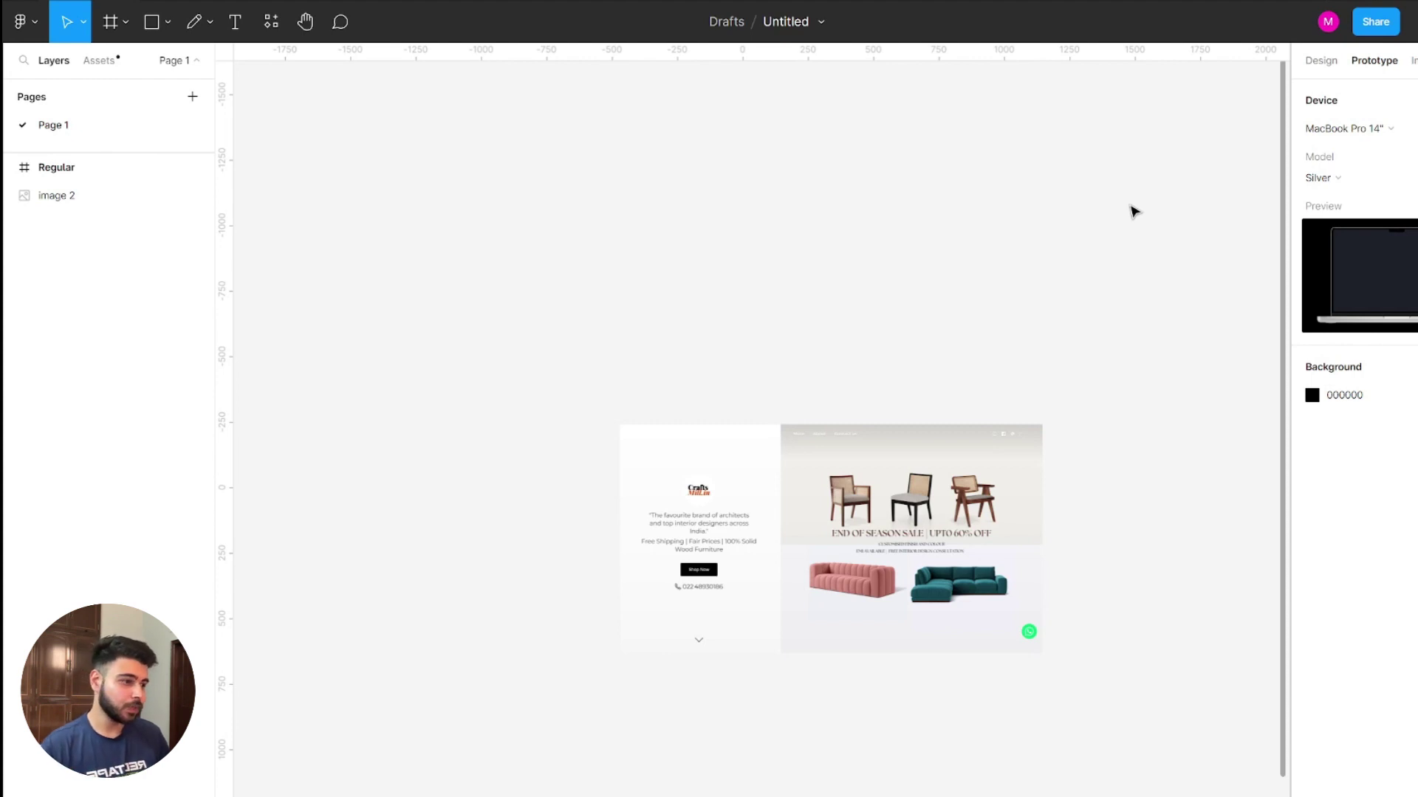
click(1412, 59)
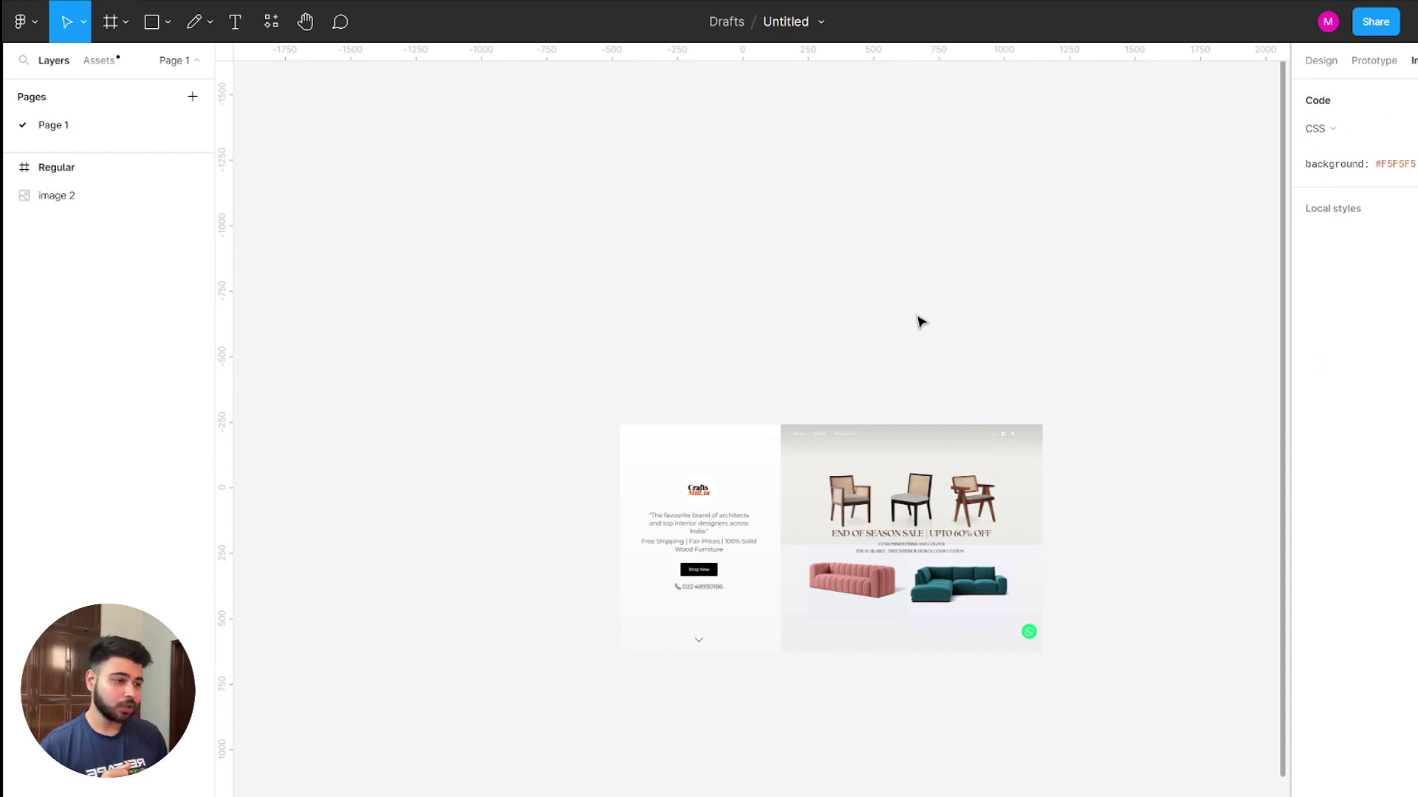
click(899, 493)
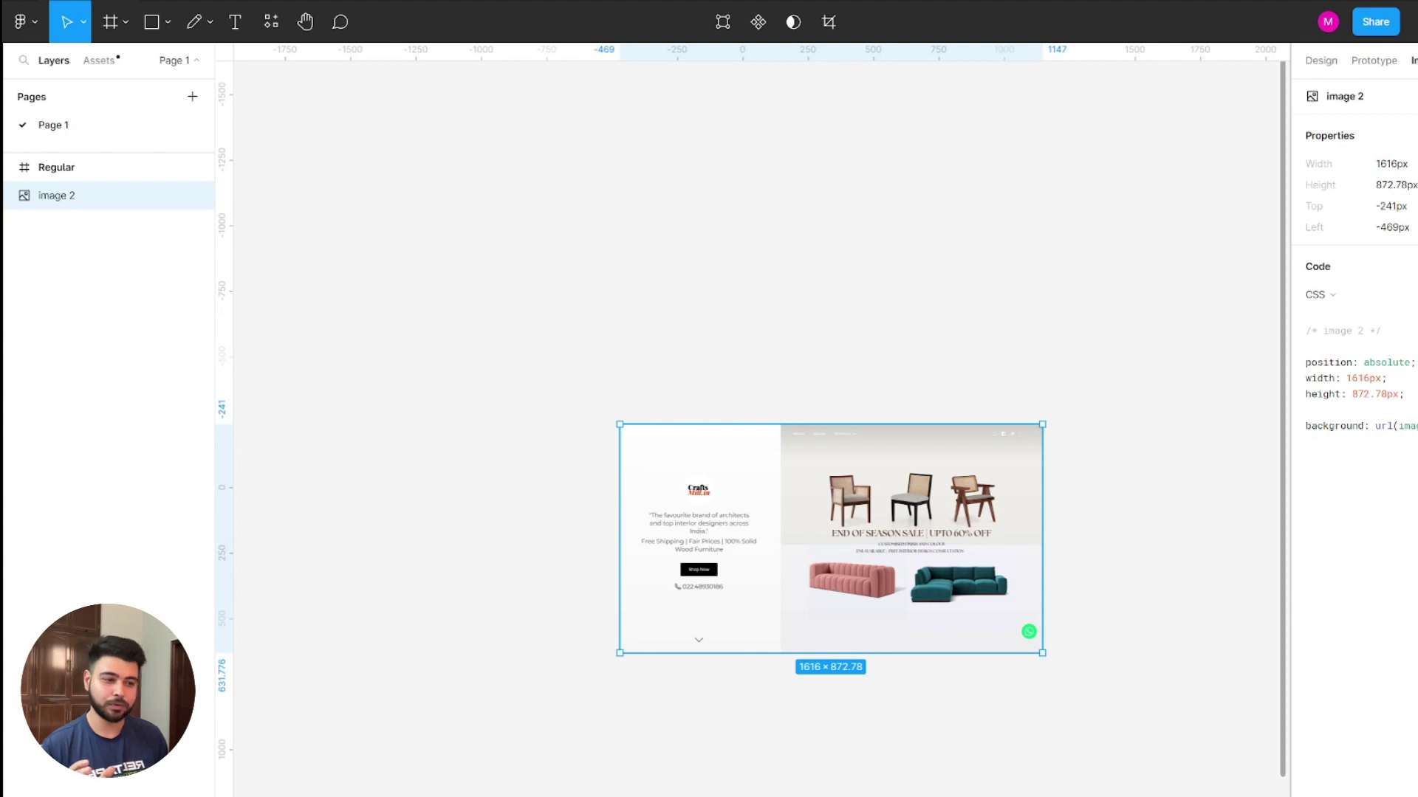
click(1118, 348)
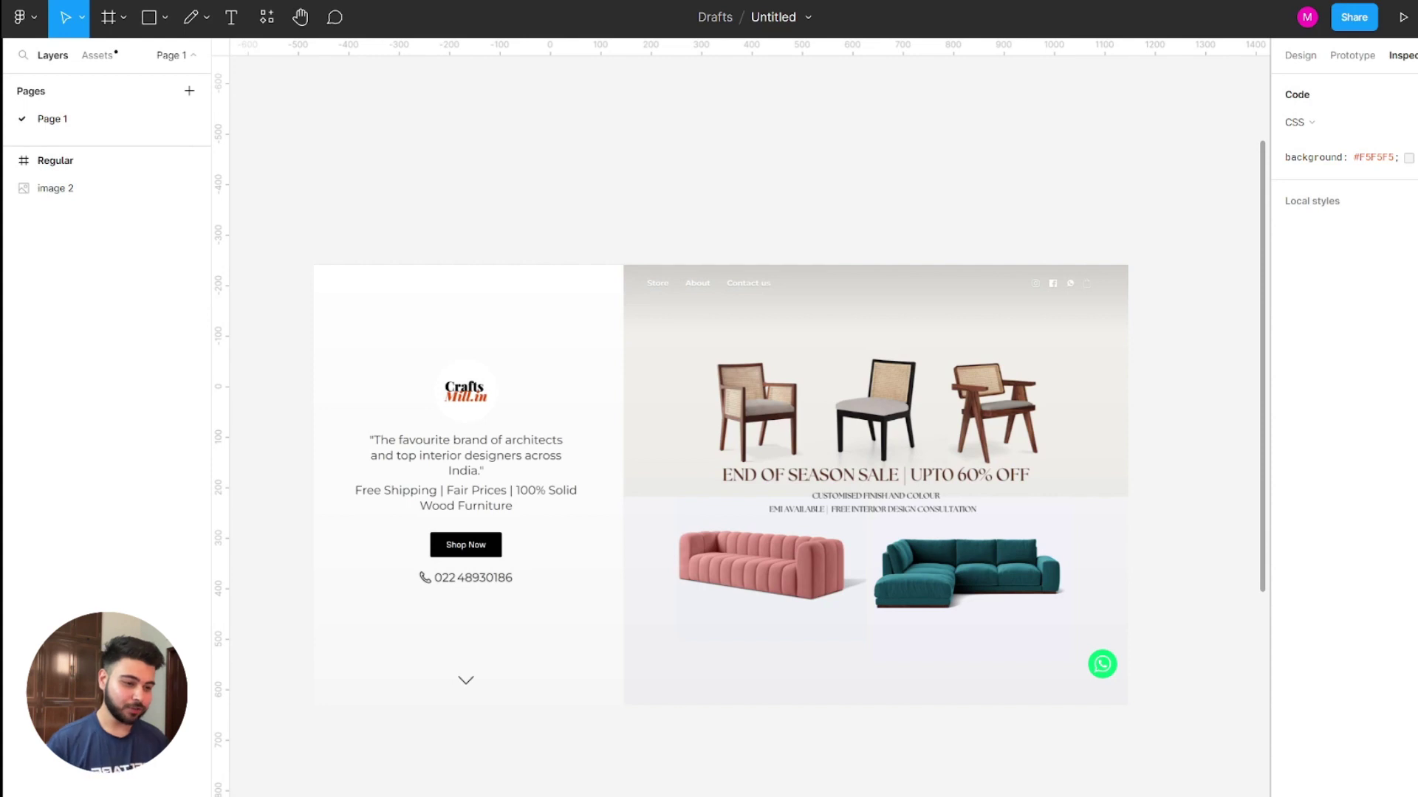
Select and deselect the screenshot, then pick the Pencil tool from the Pen dropdown.
click(879, 573)
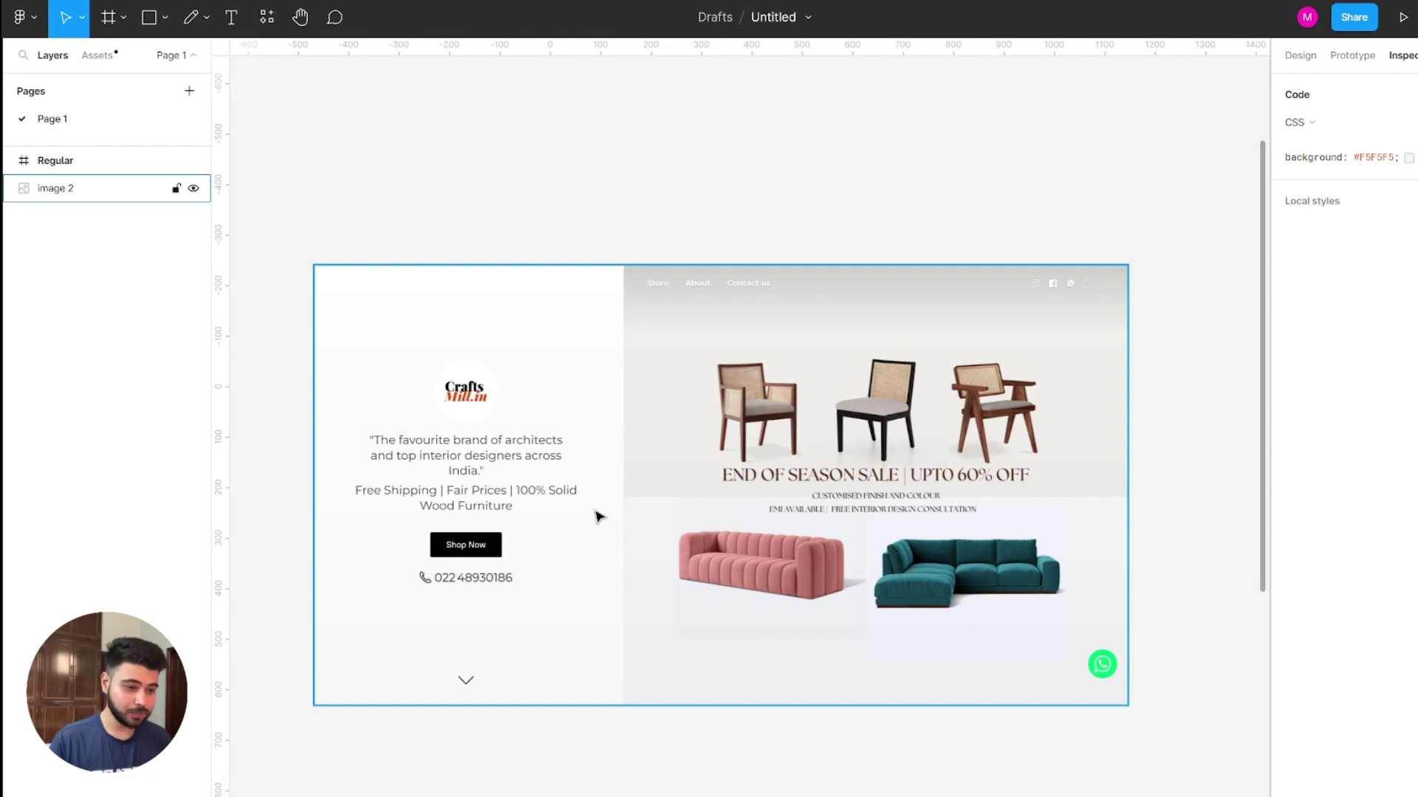
click(446, 180)
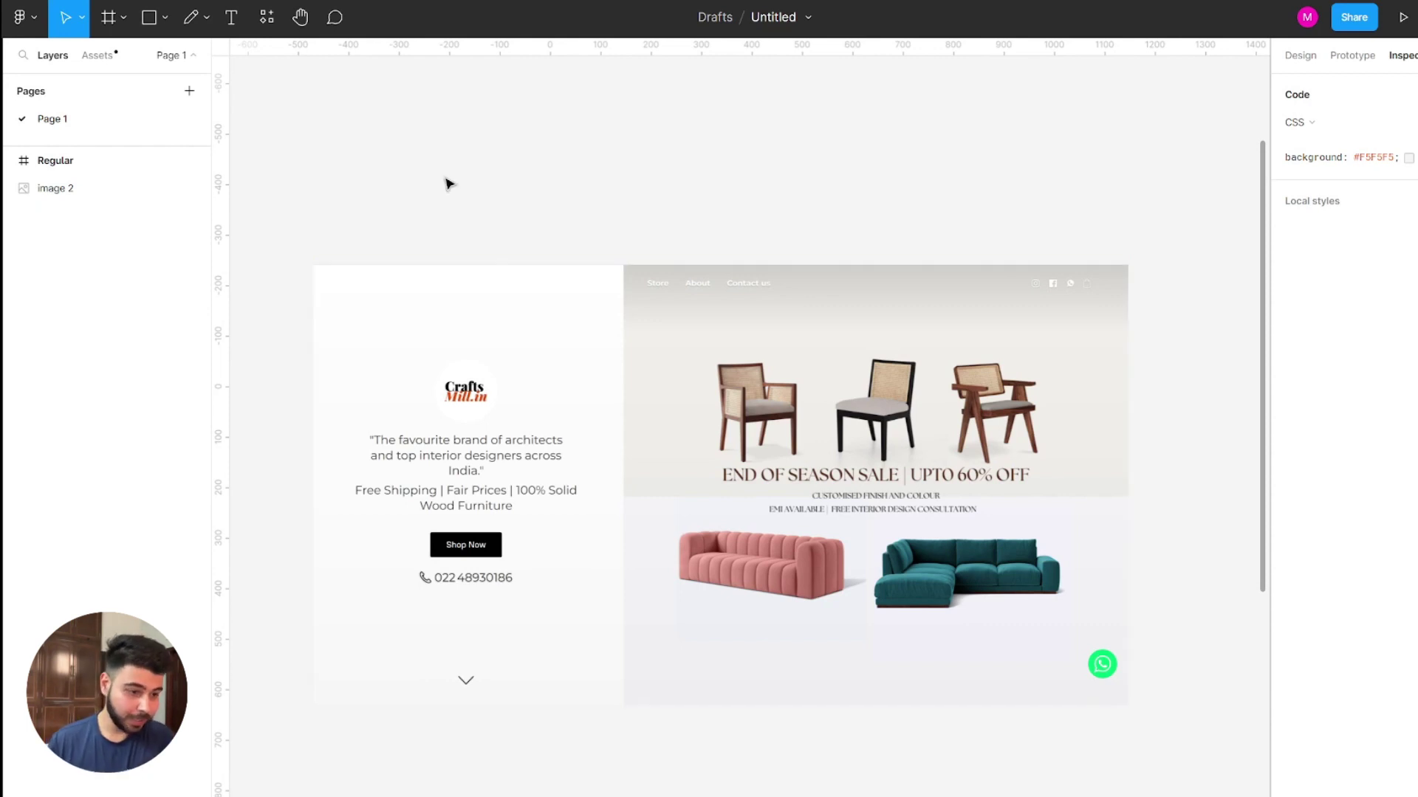
click(207, 23)
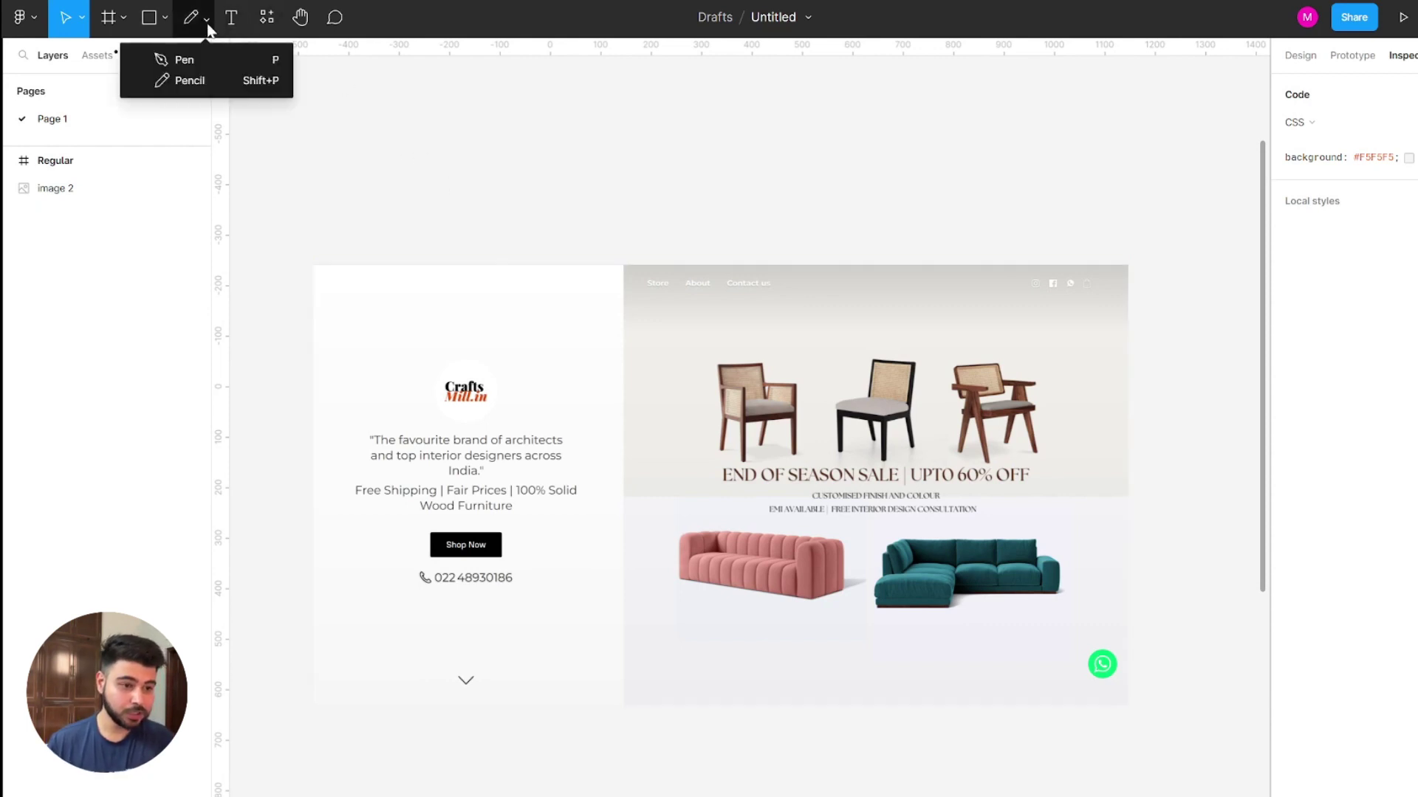
click(196, 82)
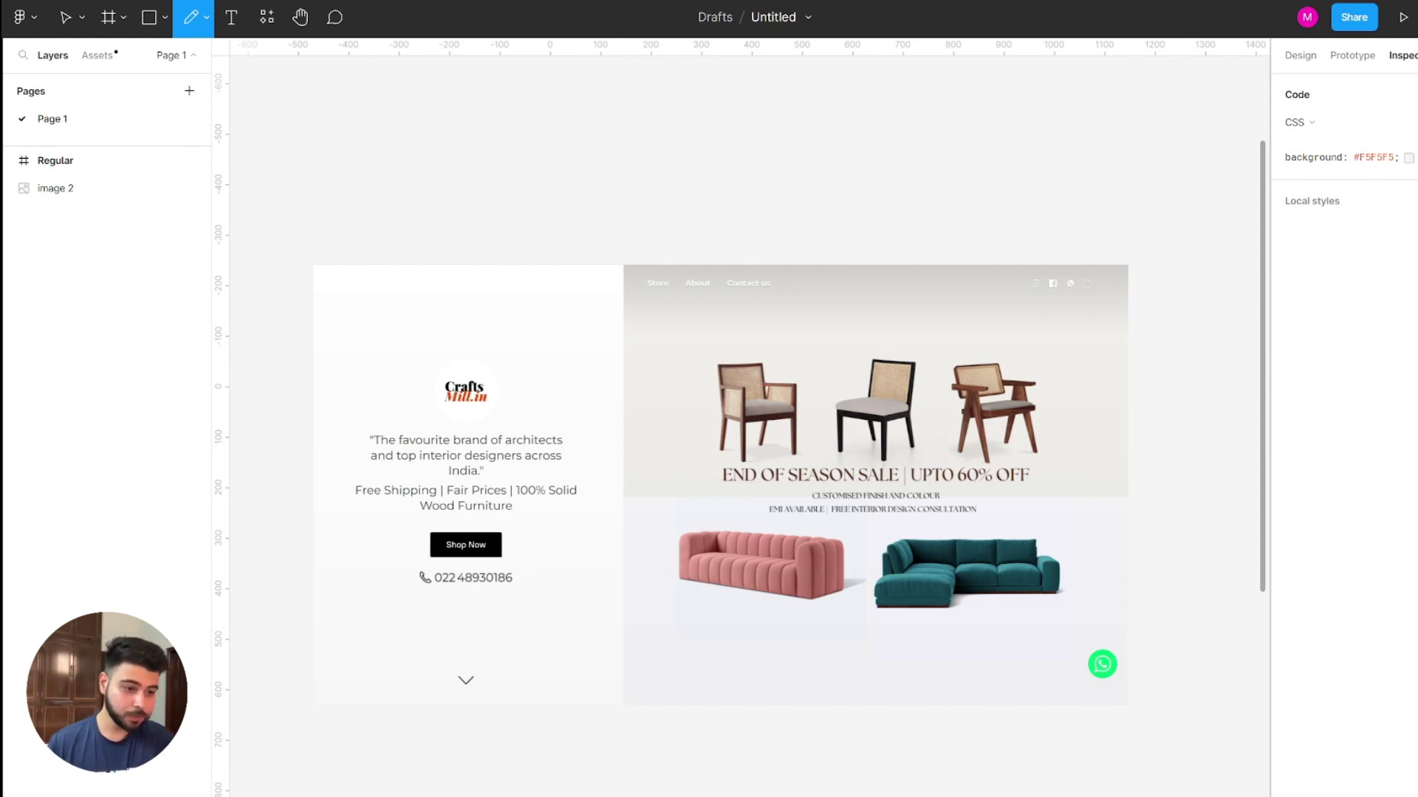
Sketch a loop at the top-left corner and mark the ends of the nav links.
mouse_move(359, 268)
mouse_down()
mouse_move(333, 295)
mouse_move(395, 329)
mouse_up()
drag(409, 281, 351, 269)
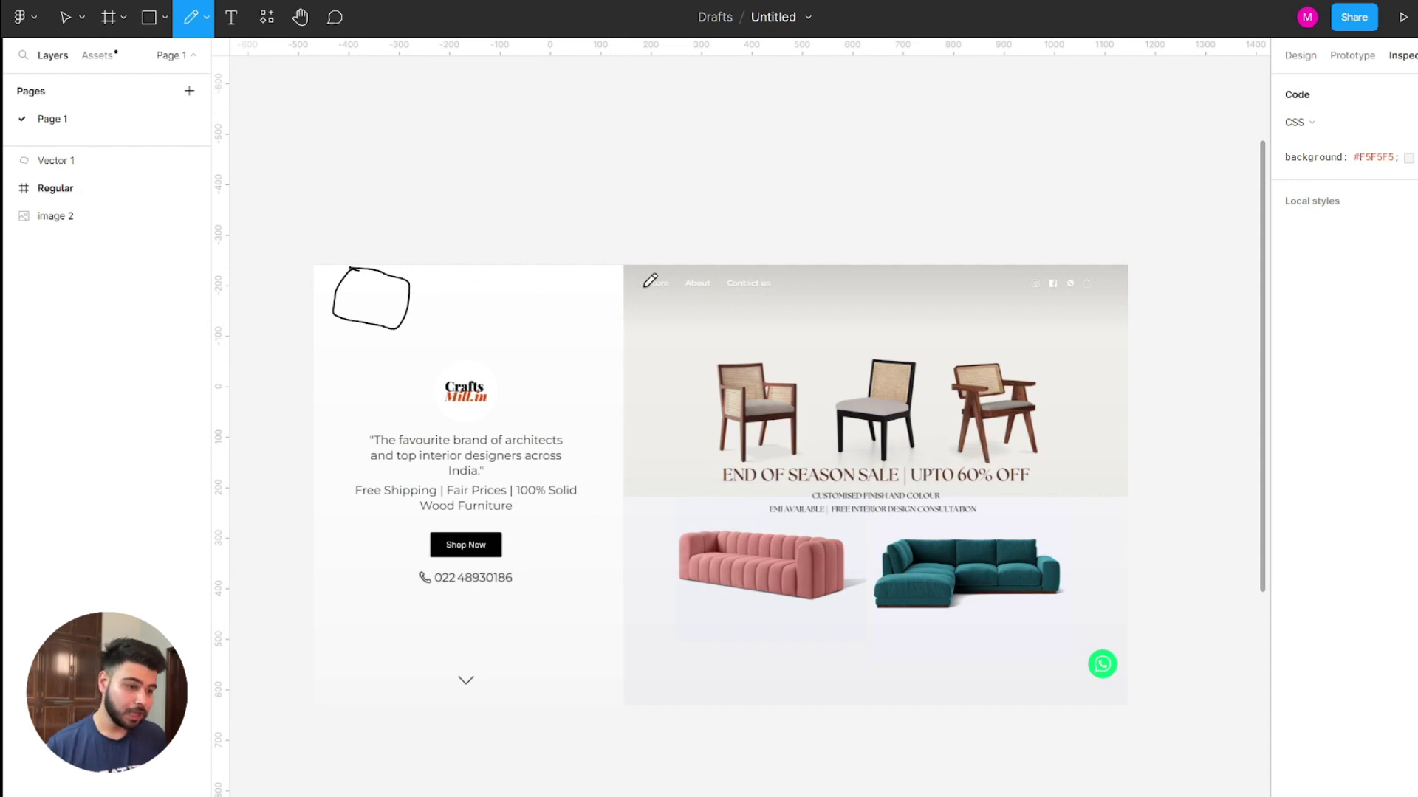
drag(637, 282, 639, 304)
drag(780, 296, 776, 280)
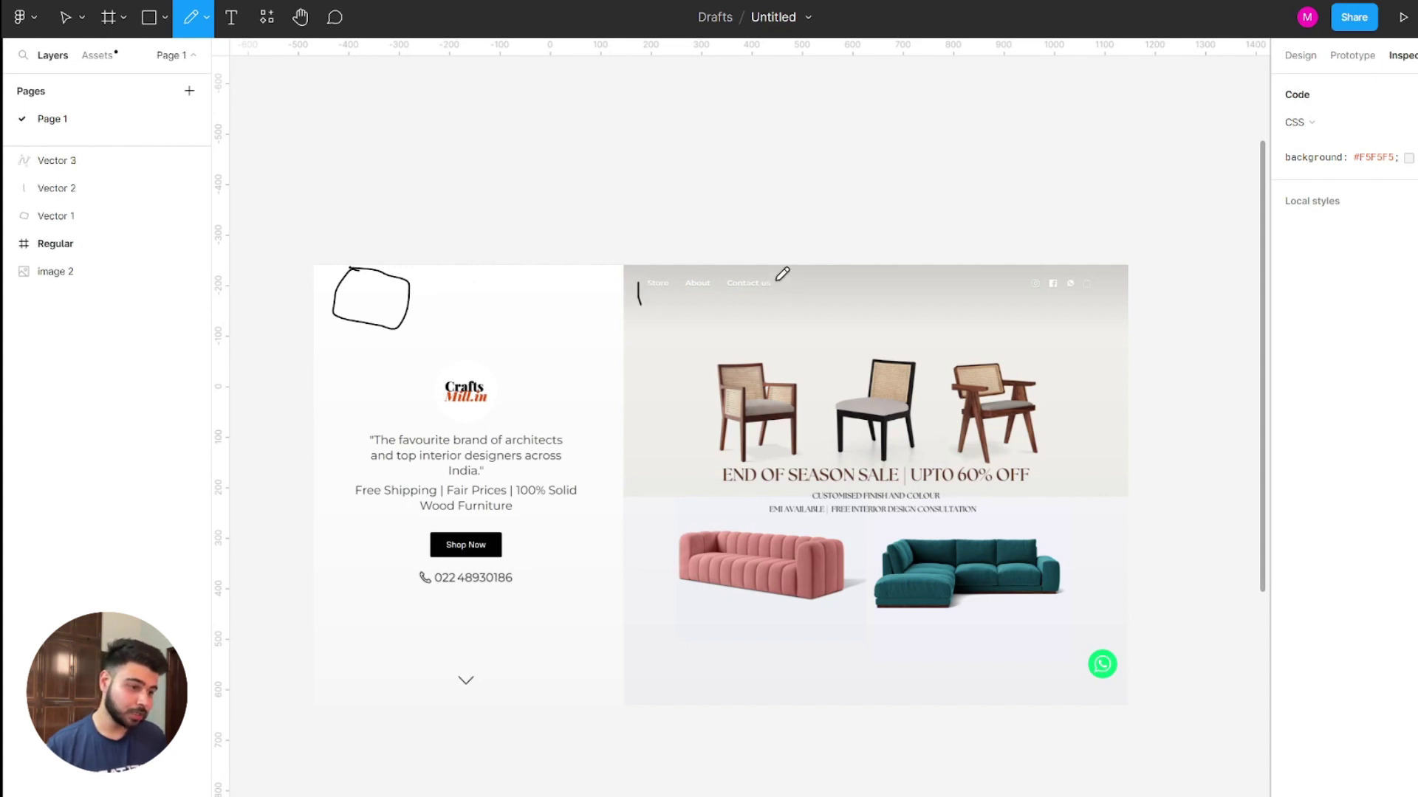
Underline the nav links and social icons, box the Crafts Mill logo, and arrow it to the corner.
drag(639, 303, 806, 302)
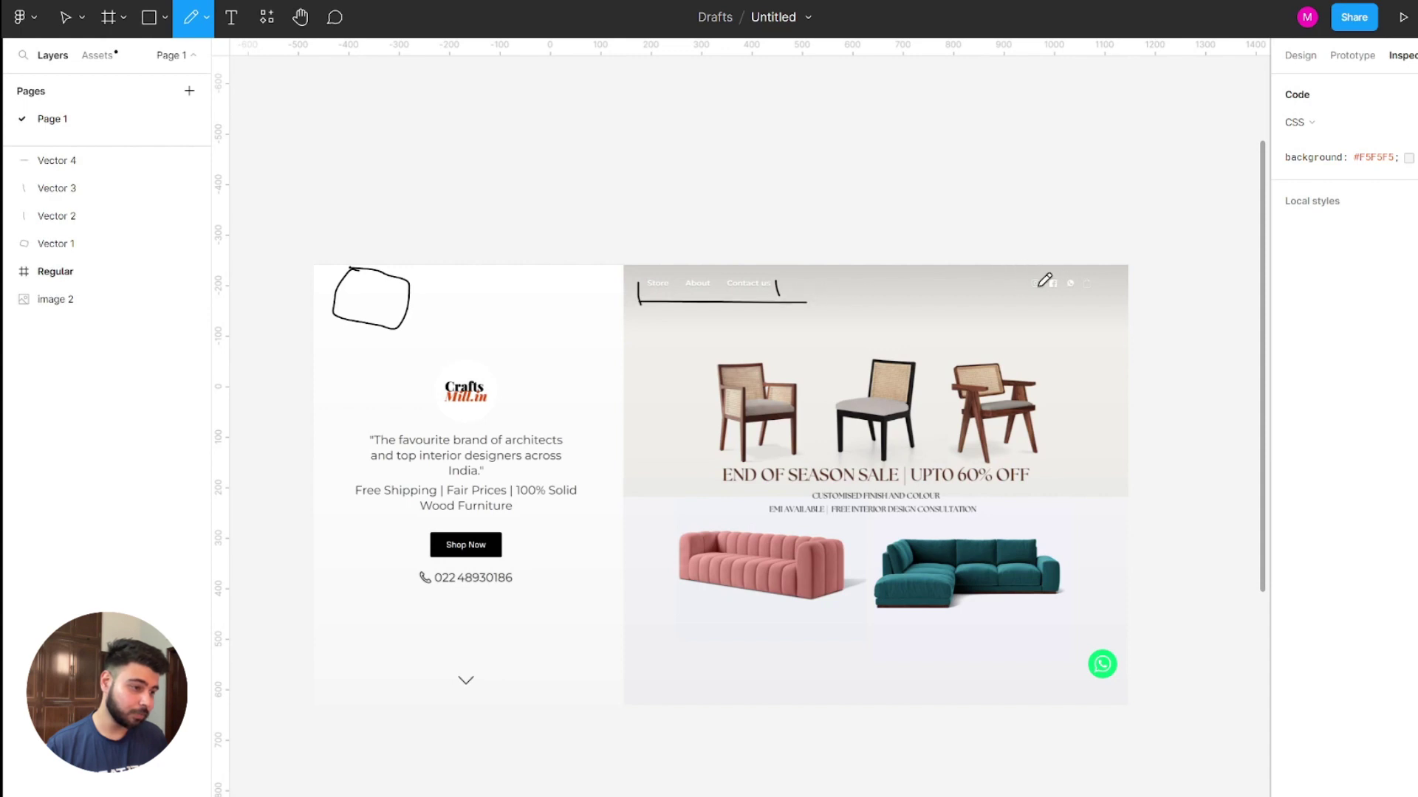
drag(1025, 281, 1108, 294)
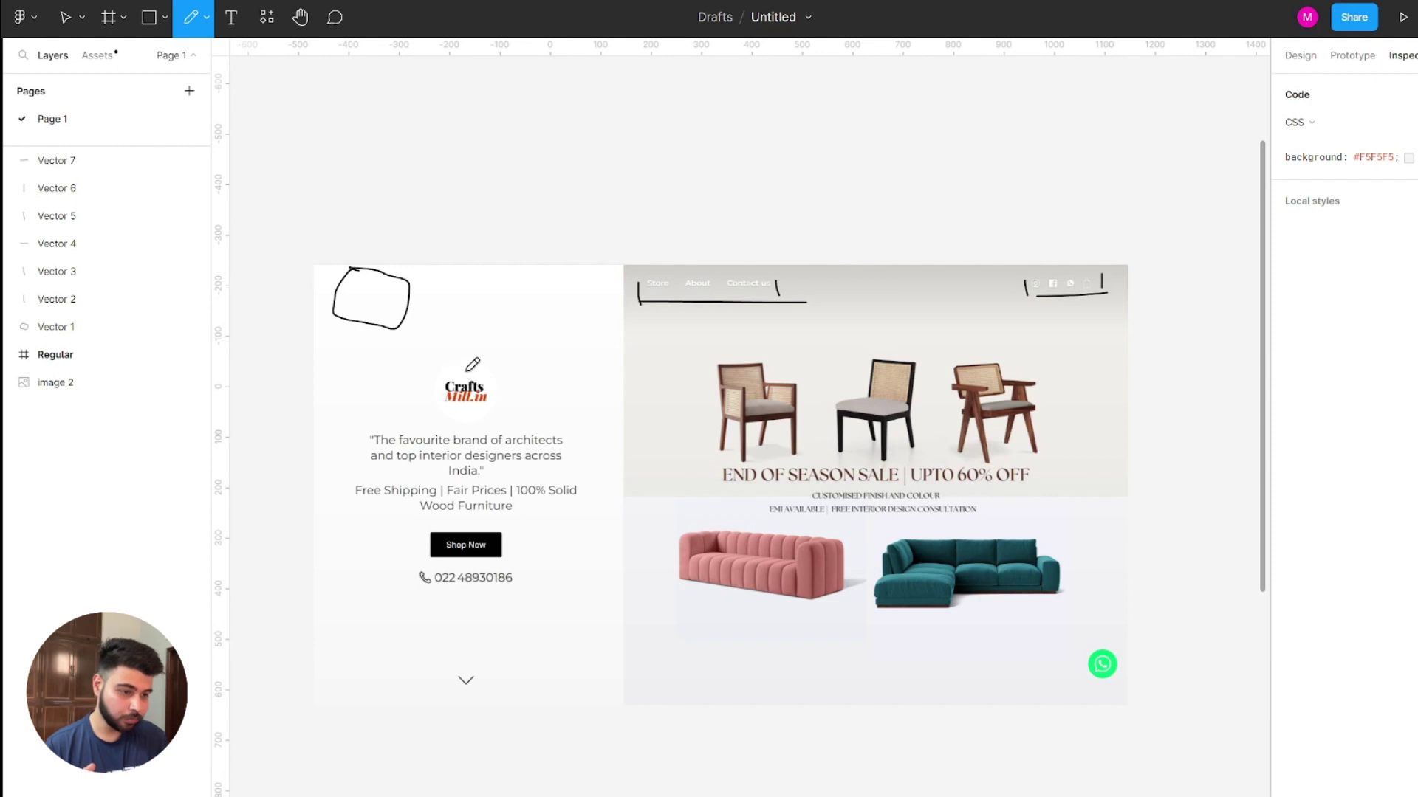
mouse_move(447, 369)
mouse_down()
mouse_move(431, 400)
mouse_move(493, 416)
mouse_move(490, 371)
mouse_move(449, 362)
mouse_up()
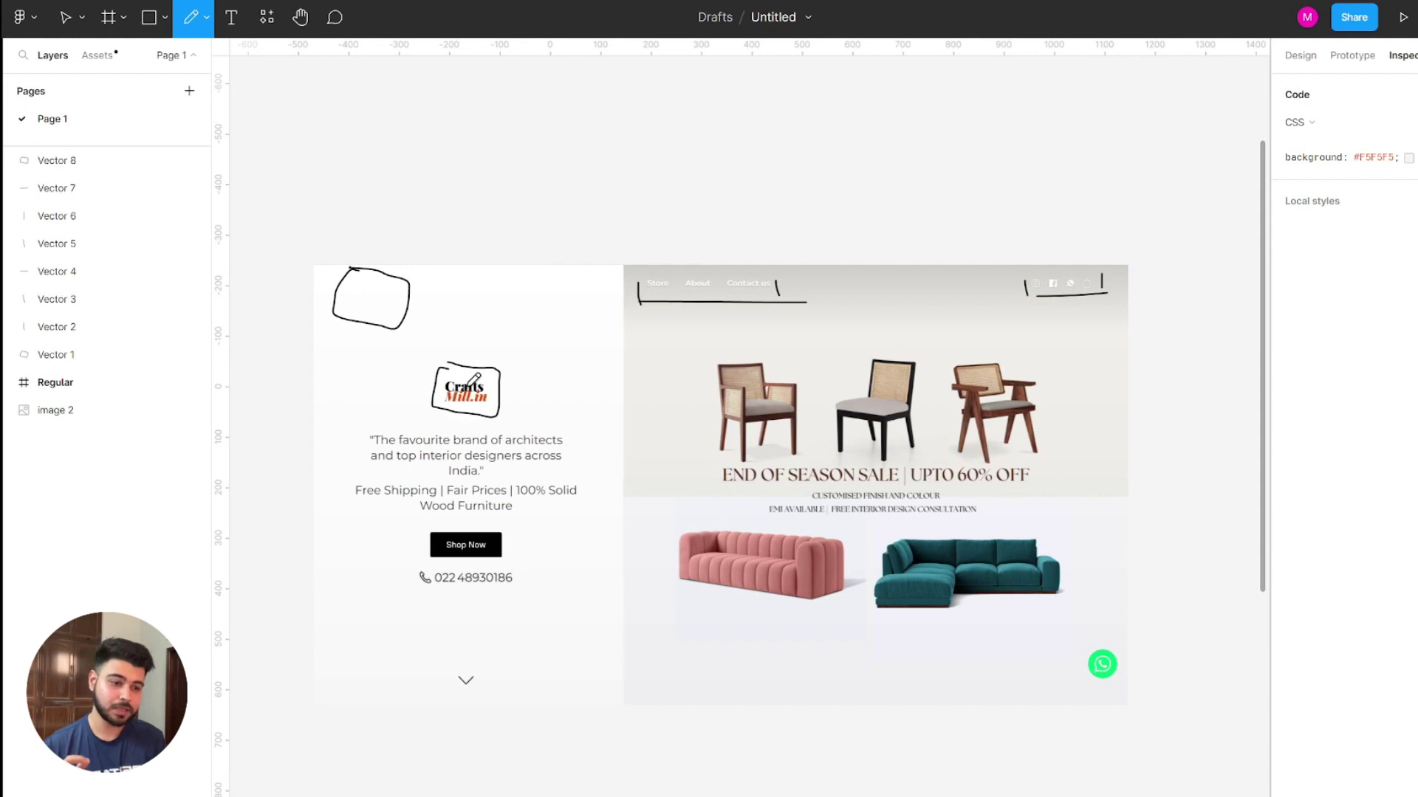
mouse_move(418, 309)
mouse_down()
mouse_move(432, 324)
mouse_move(428, 309)
mouse_up()
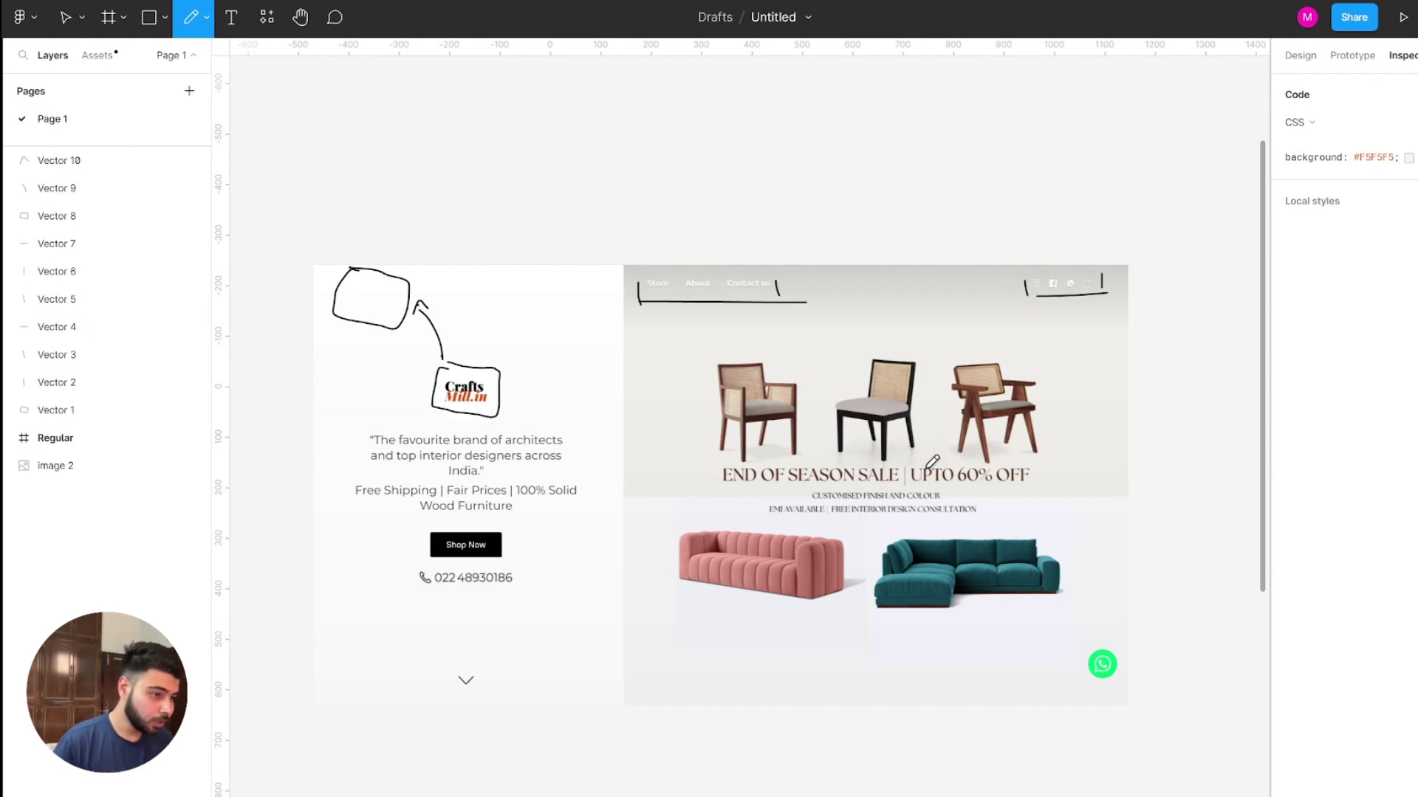
Zoom into the header and pencil the letters L, F, F, L above the four social icons.
scroll(1062, 275, up, 5)
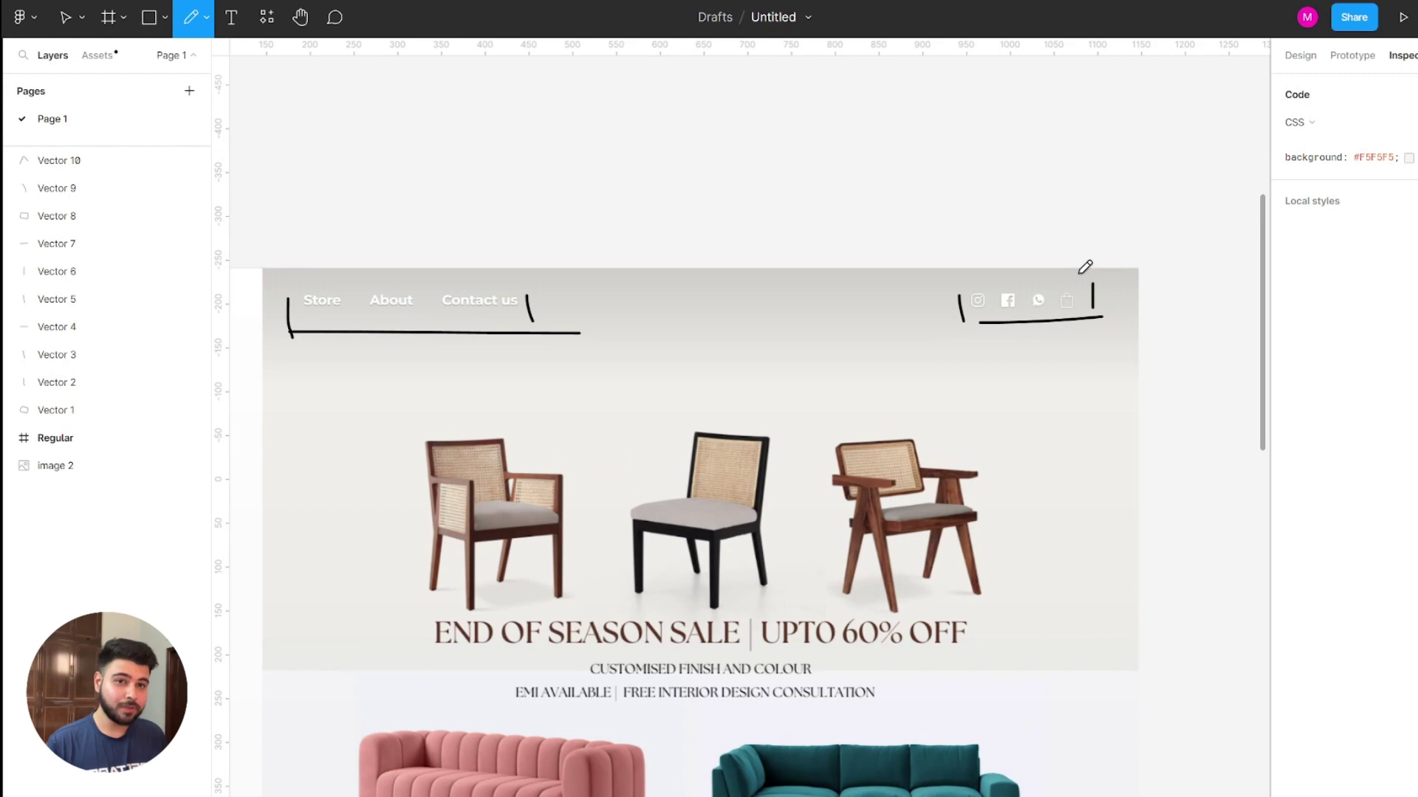
scroll(1085, 266, up, 5)
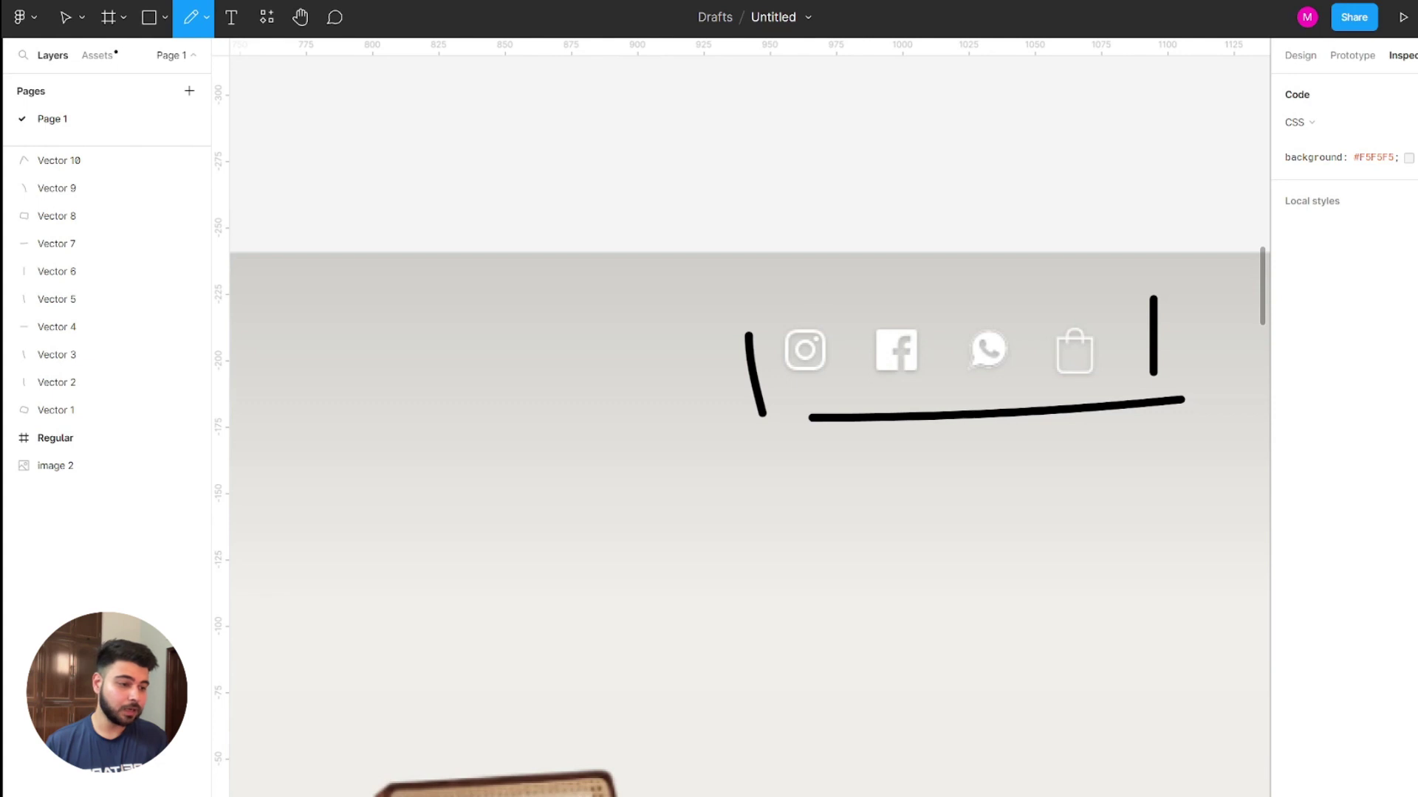
mouse_move(810, 297)
mouse_down()
mouse_move(828, 319)
mouse_move(920, 287)
mouse_move(909, 308)
mouse_up()
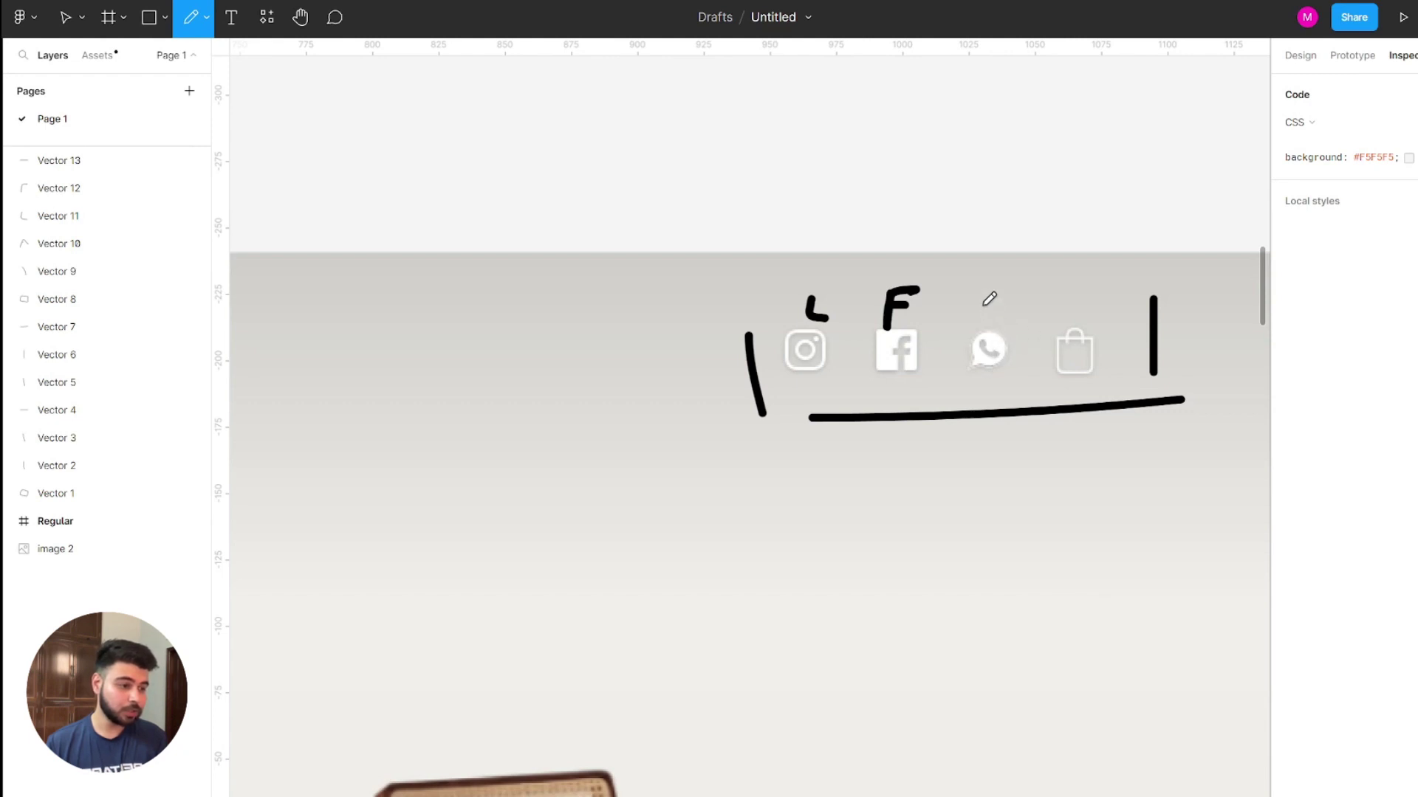
mouse_move(977, 325)
mouse_down()
mouse_move(993, 299)
mouse_move(1081, 322)
mouse_up()
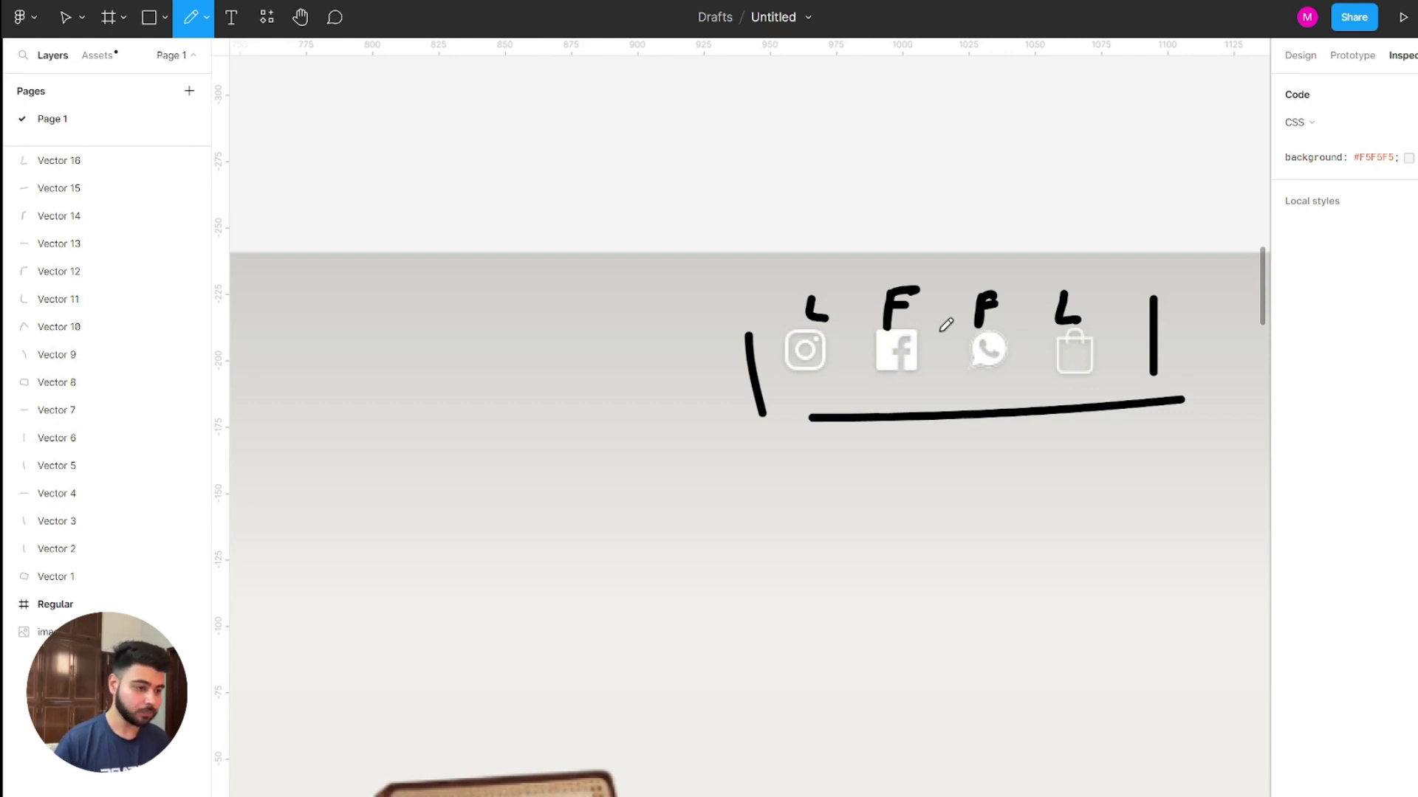
scroll(1073, 357, down, 10)
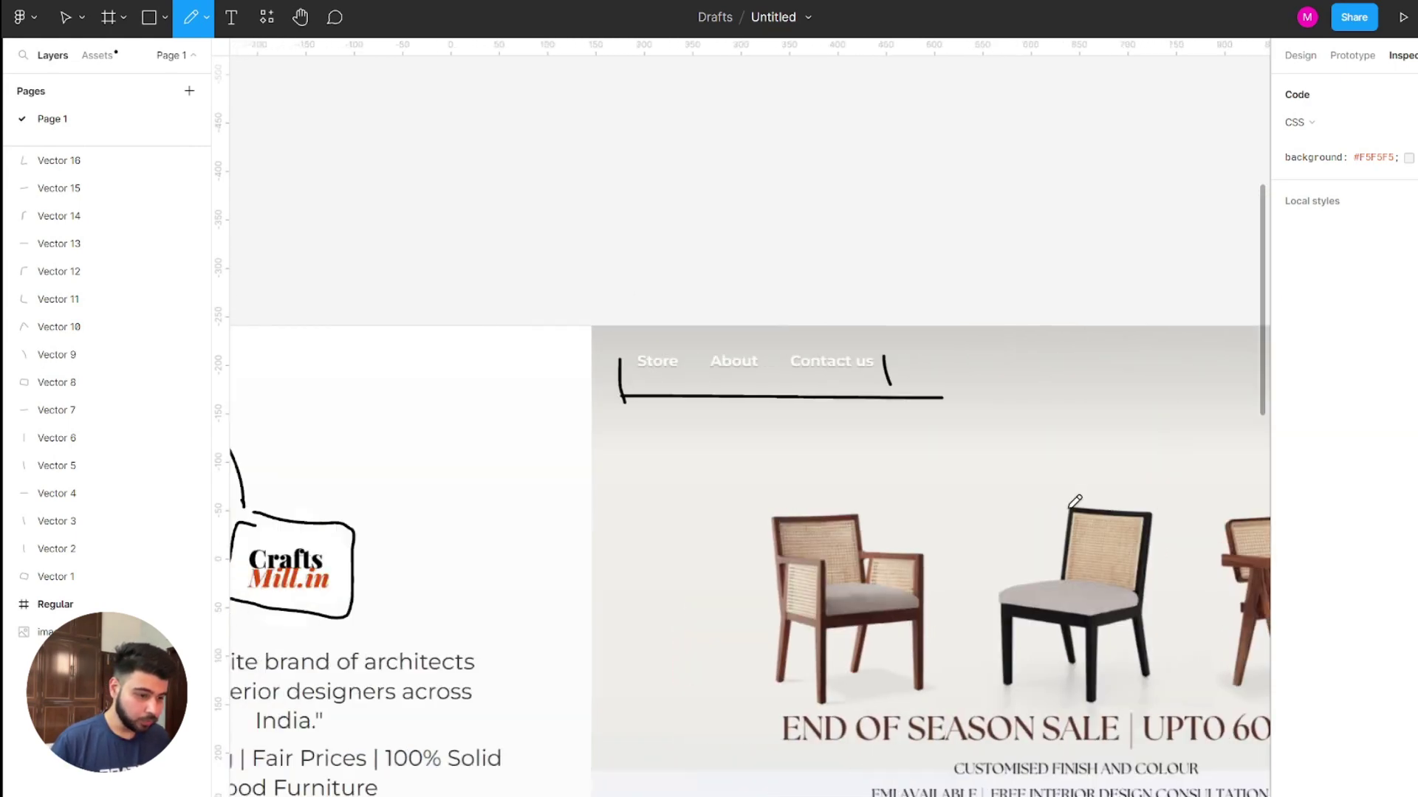
Pencil-underline both lines of the store tagline.
scroll(1075, 502, down, 5)
scroll(1075, 502, left, 5)
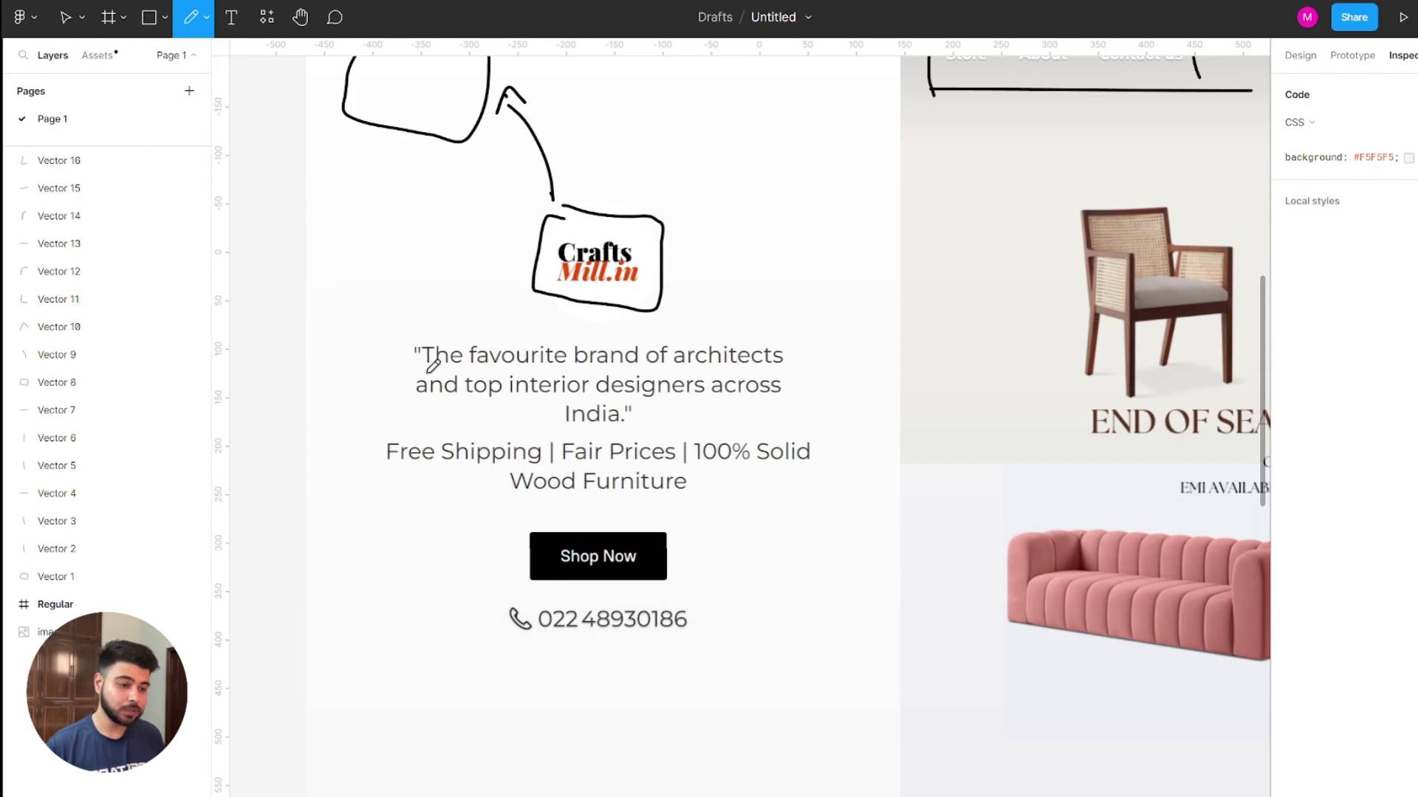
drag(427, 369, 793, 367)
drag(436, 403, 788, 403)
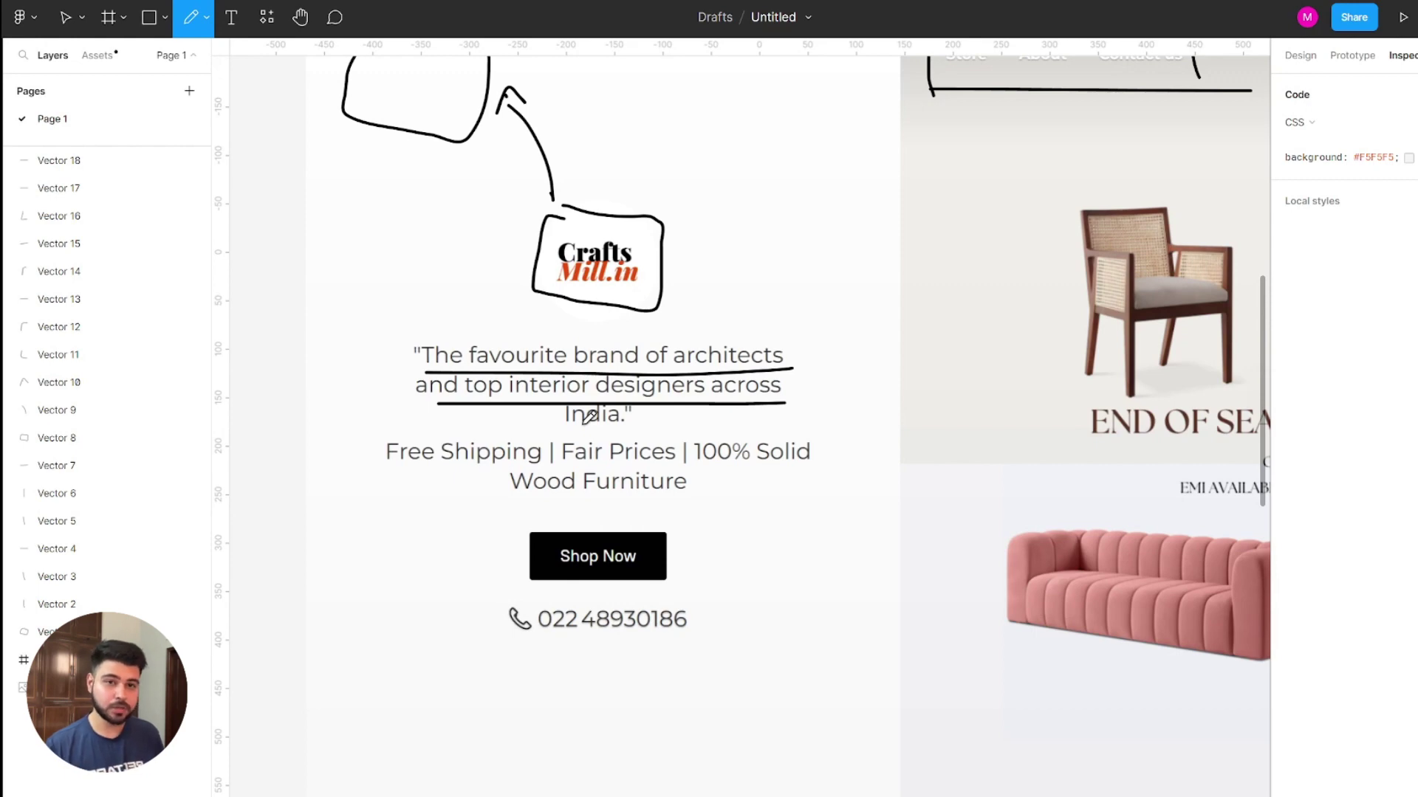
Draw a stroke around the phone number, undoing the first attempt and redrawing it.
scroll(1159, 320, up, 5)
scroll(1158, 320, down, 6)
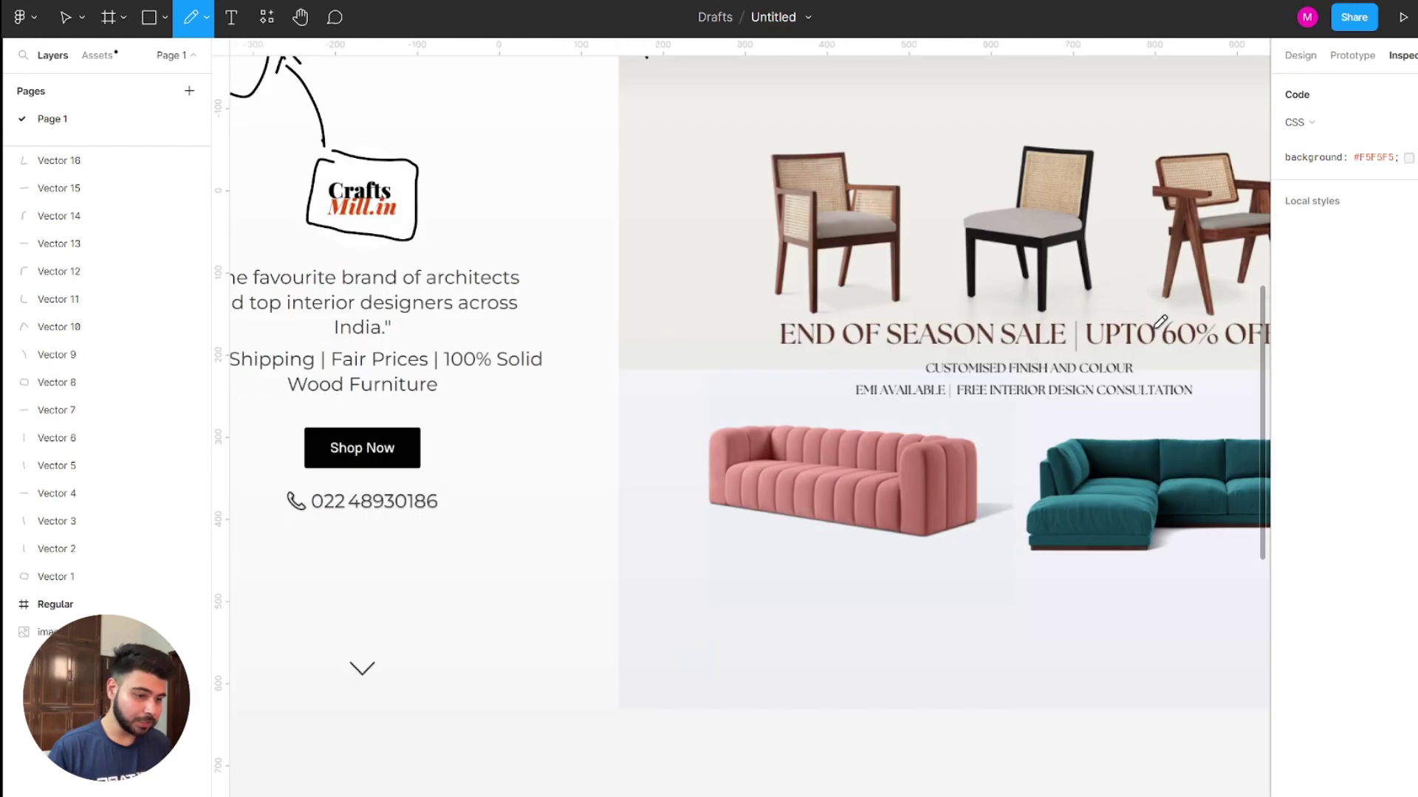
scroll(452, 304, left, 3)
scroll(447, 314, up, 1)
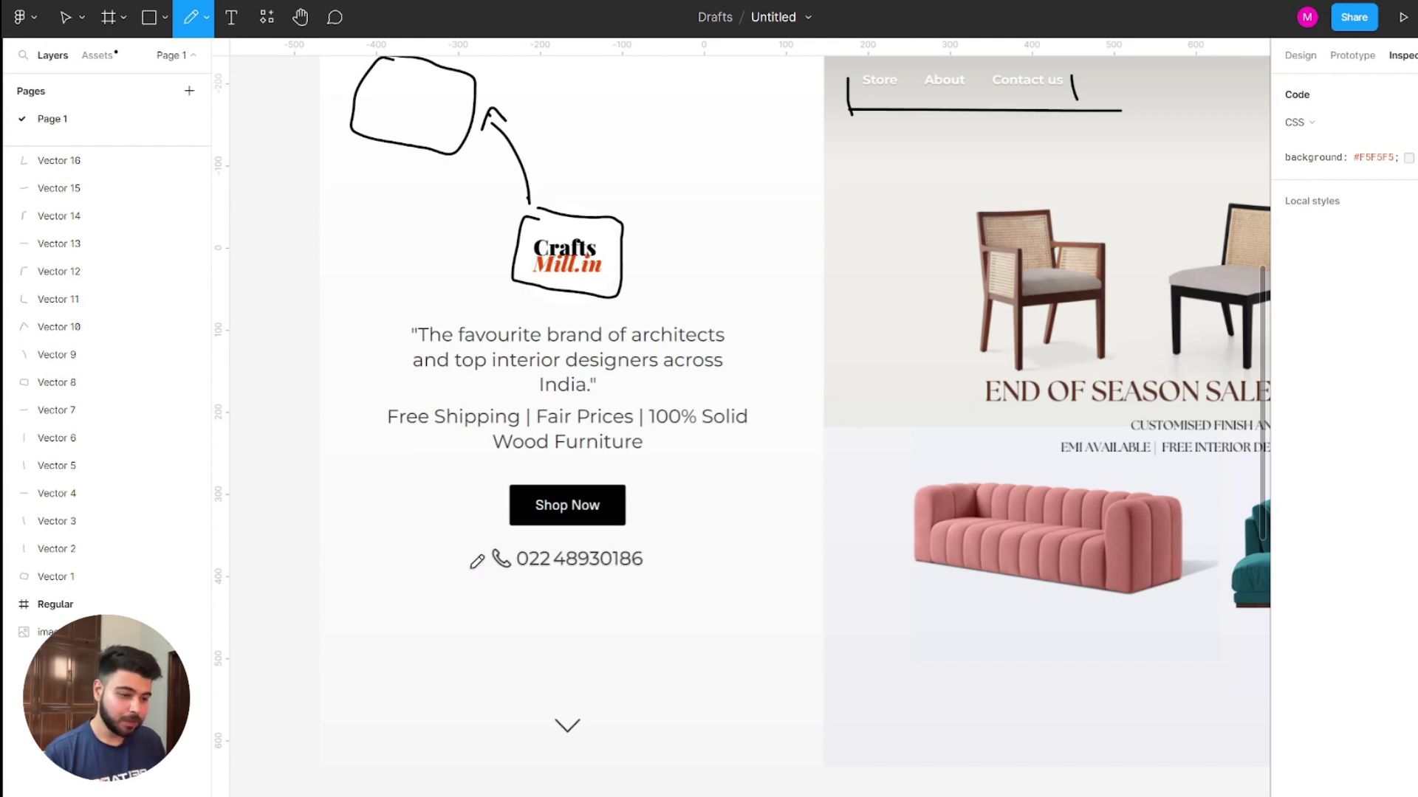
drag(478, 550, 691, 600)
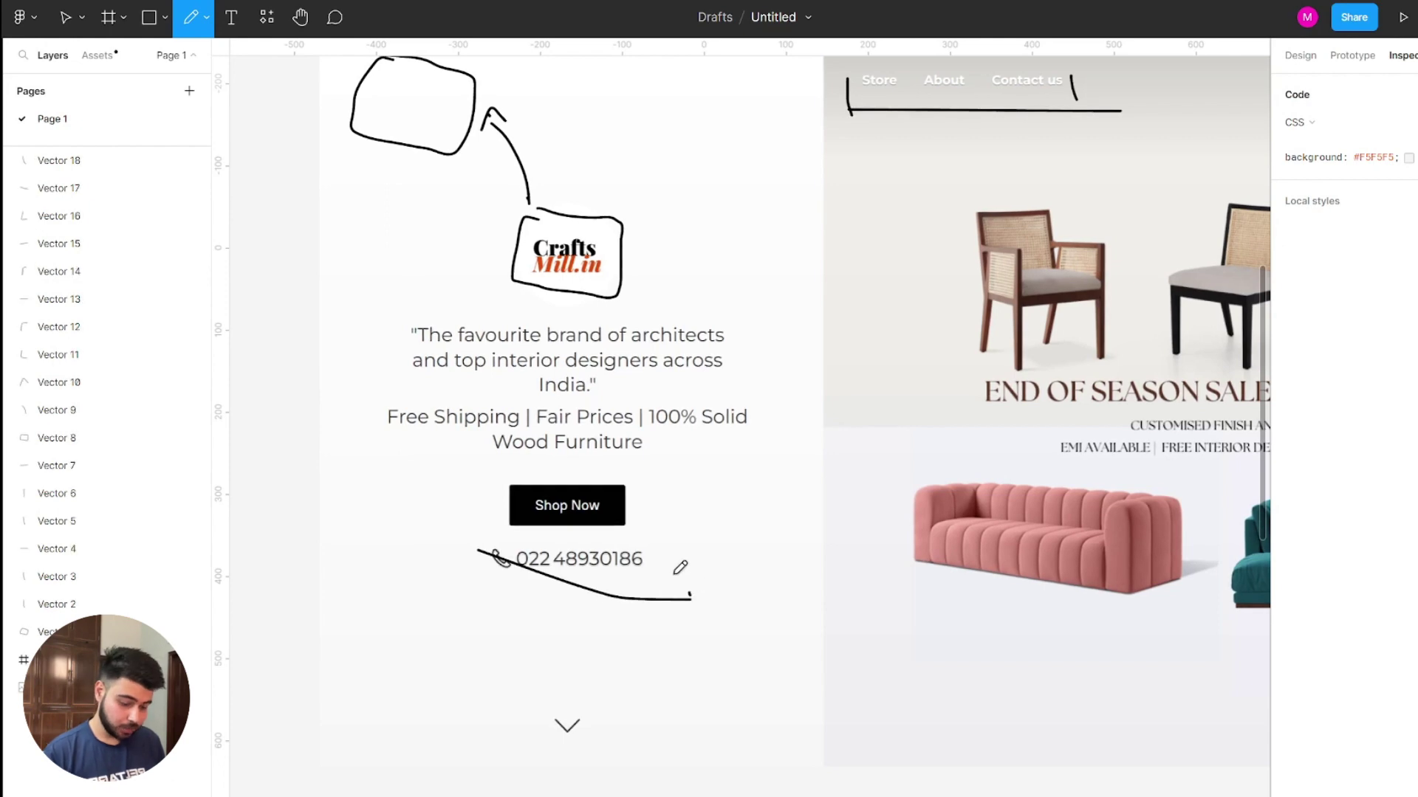
key(ctrl+z)
mouse_move(474, 548)
mouse_down()
mouse_move(477, 577)
mouse_move(654, 588)
mouse_move(655, 548)
mouse_up()
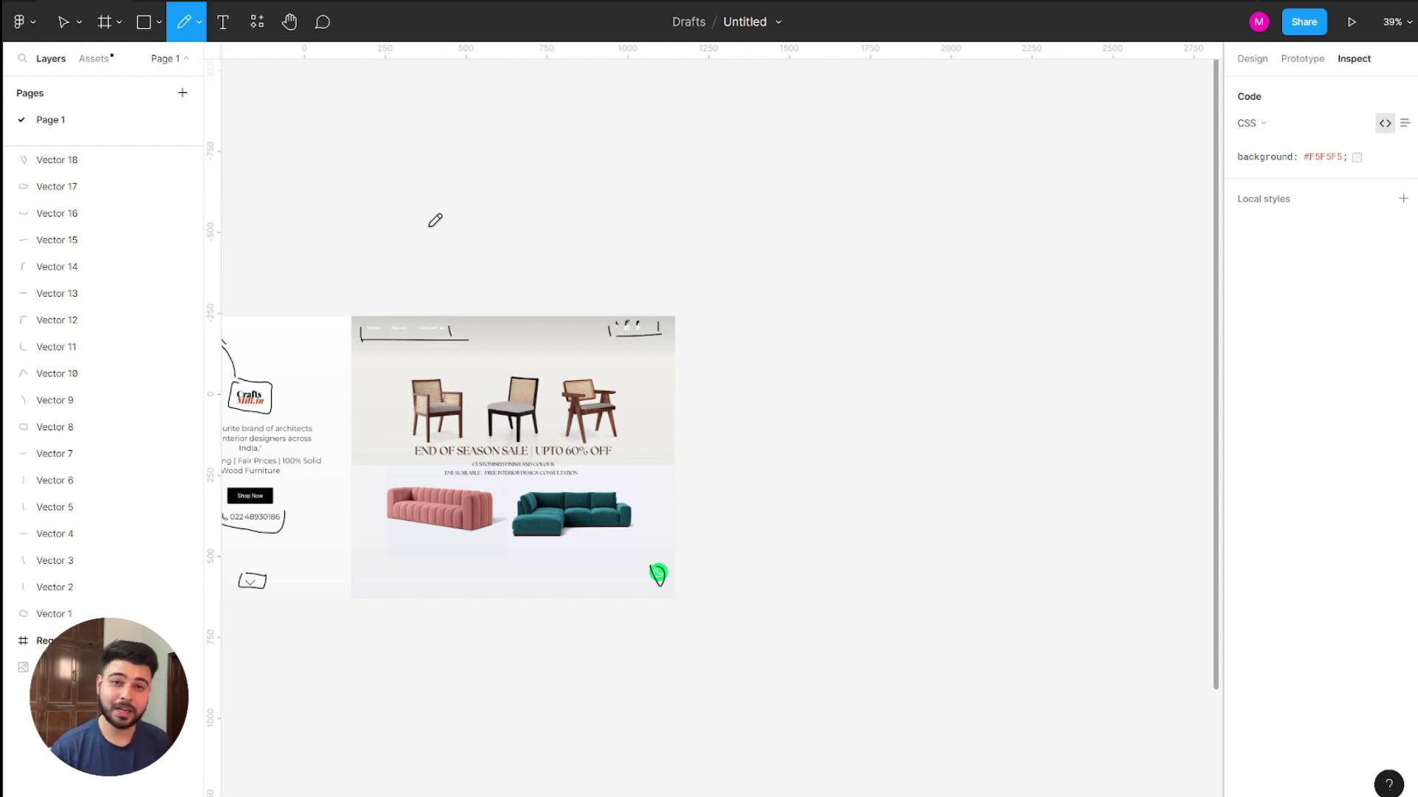
Add a Desktop 1440×1024 frame beside the screenshot, level with its top edge.
click(107, 23)
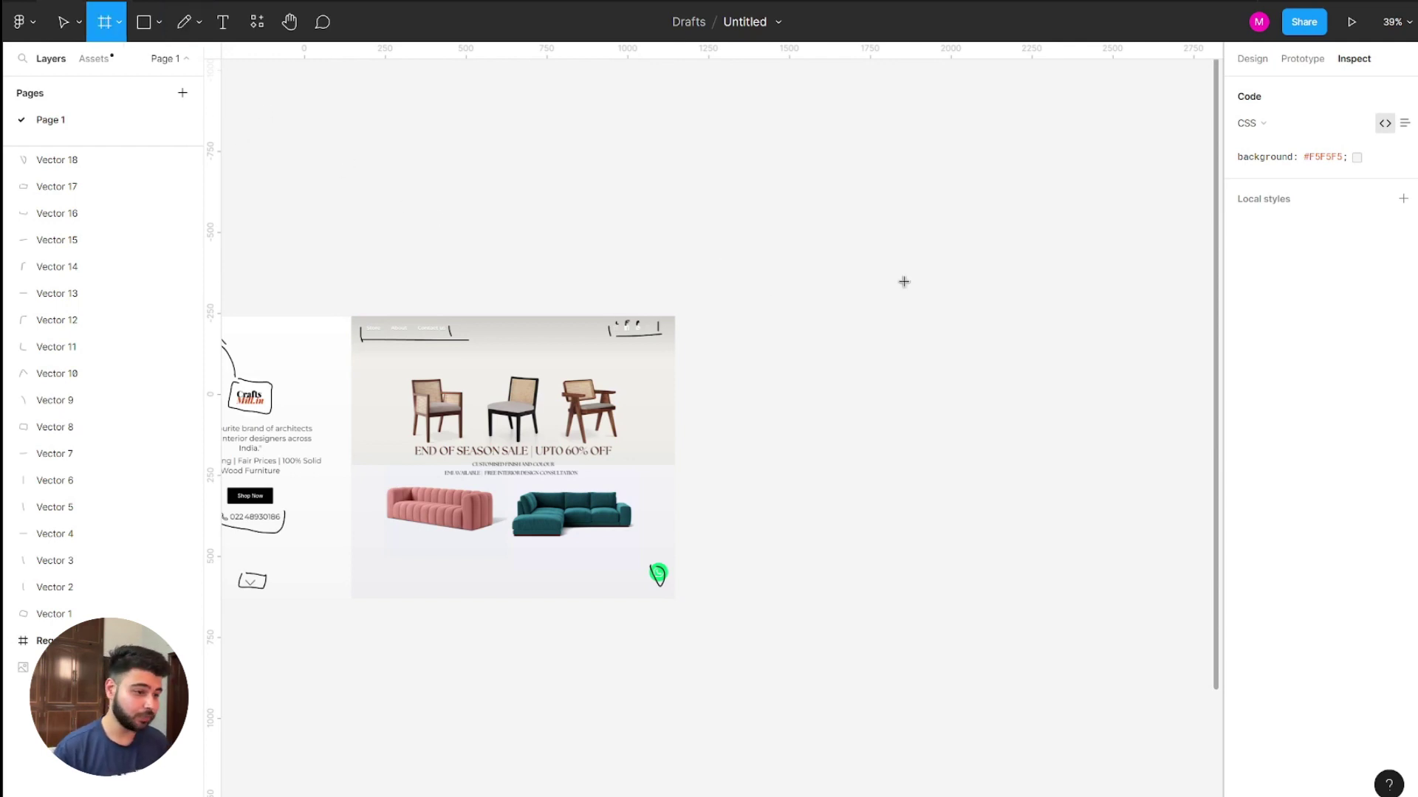
click(1248, 60)
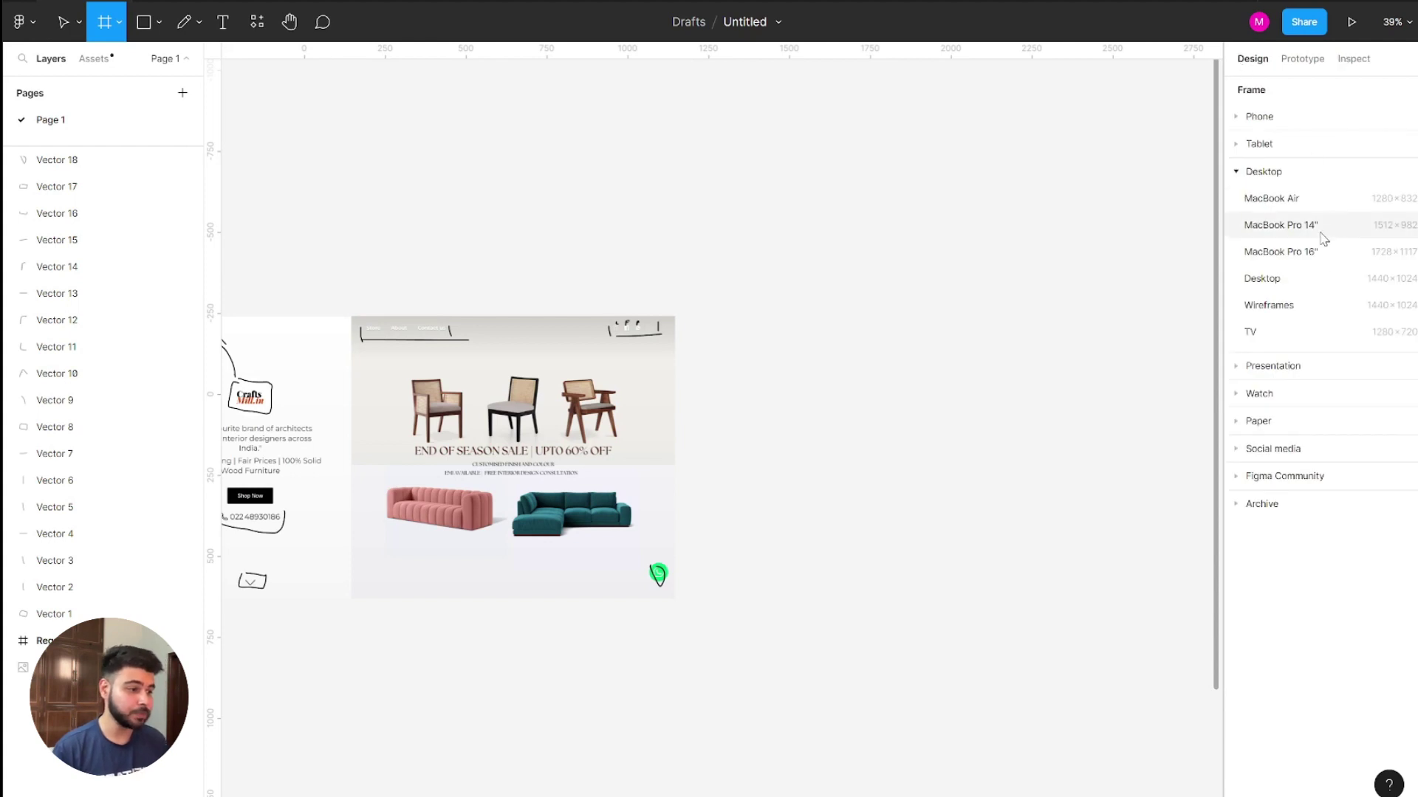
click(1302, 279)
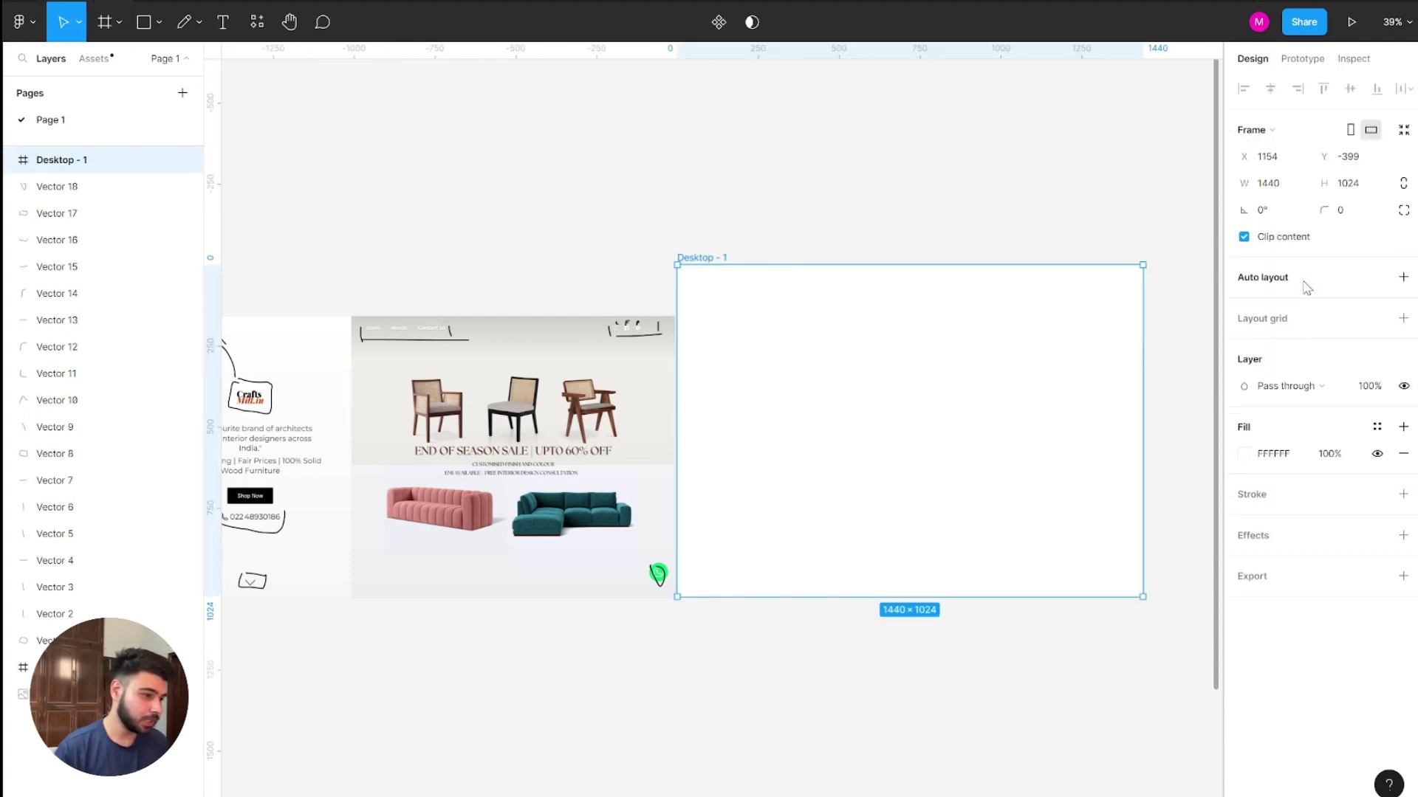
drag(935, 370, 936, 388)
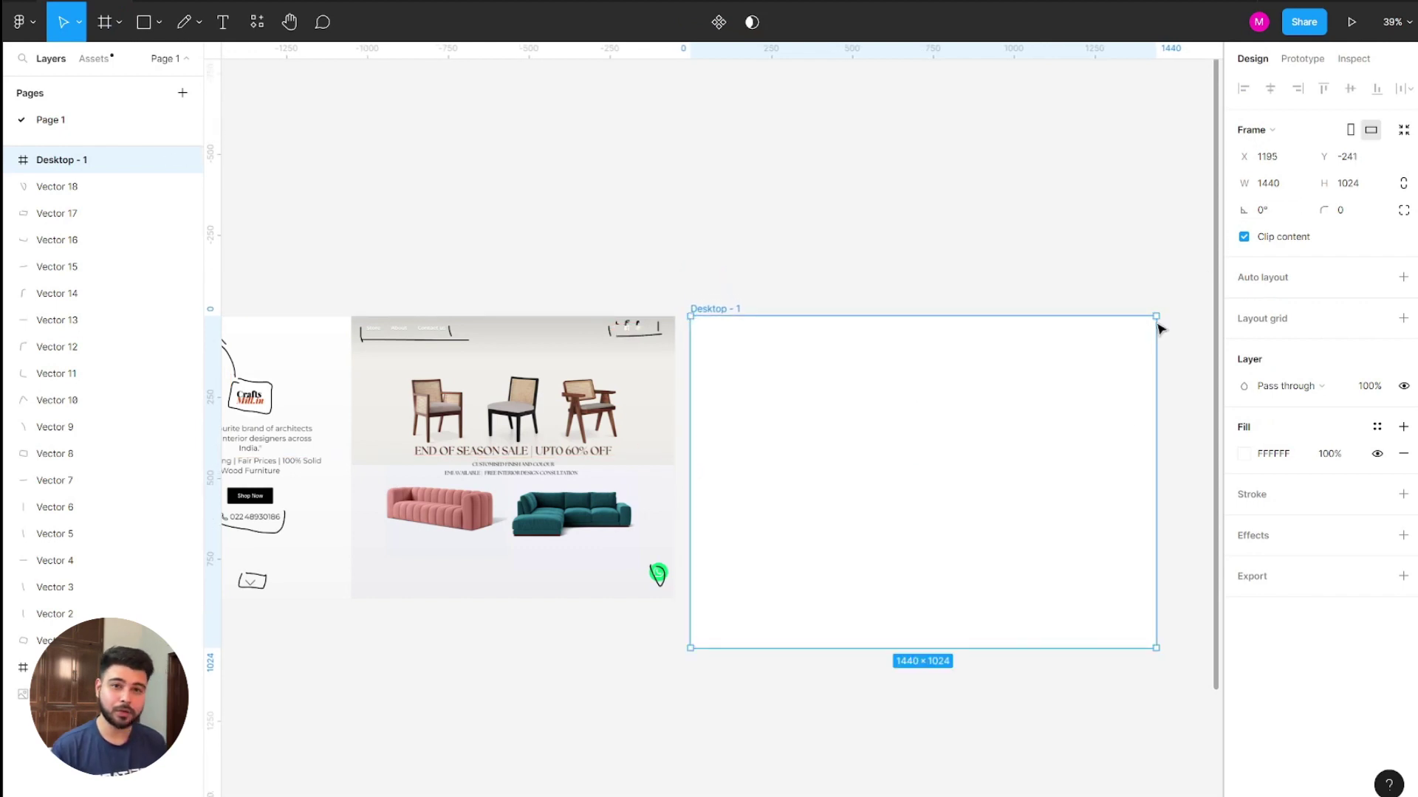
scroll(787, 647, right, 1)
scroll(784, 647, down, 1)
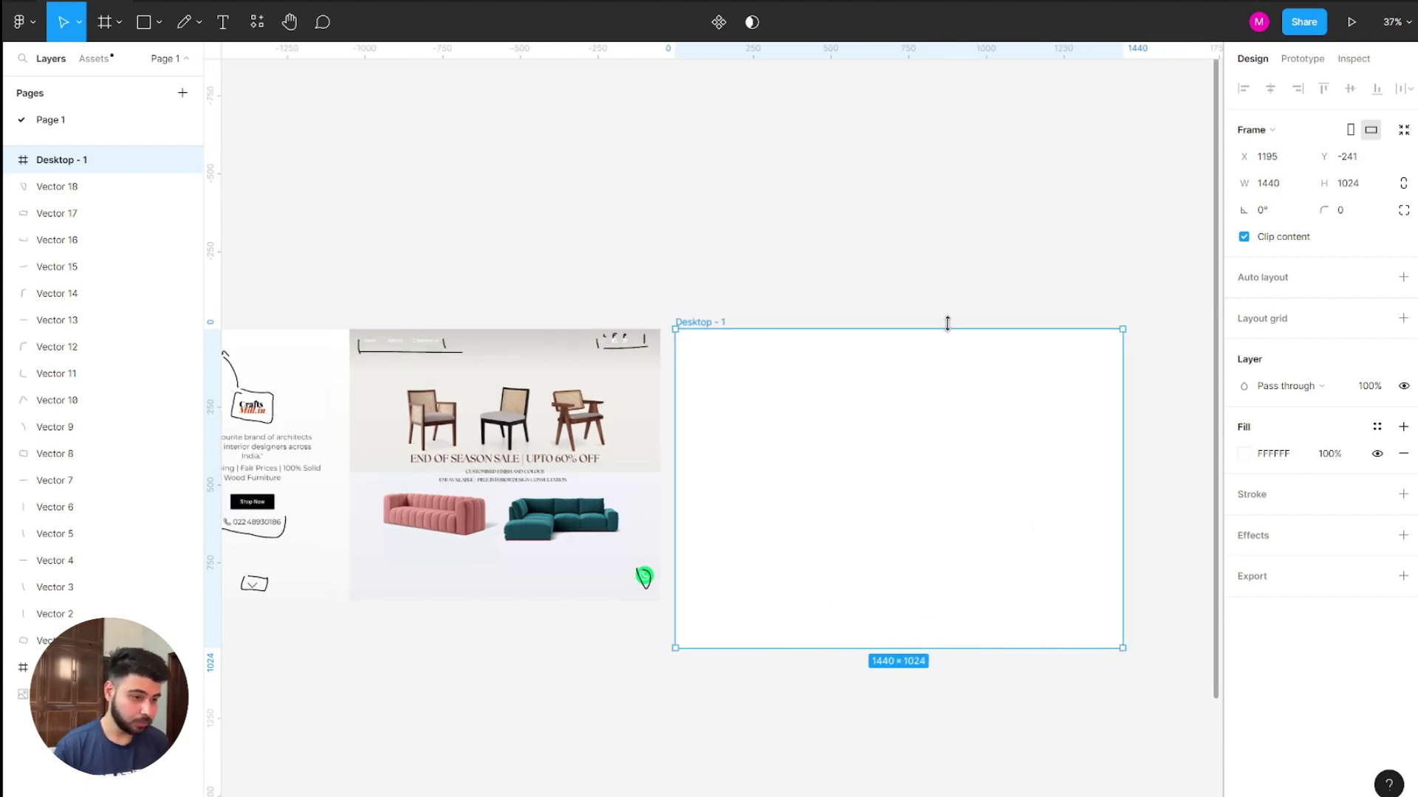
scroll(948, 324, up, 3)
scroll(1017, 384, up, 3)
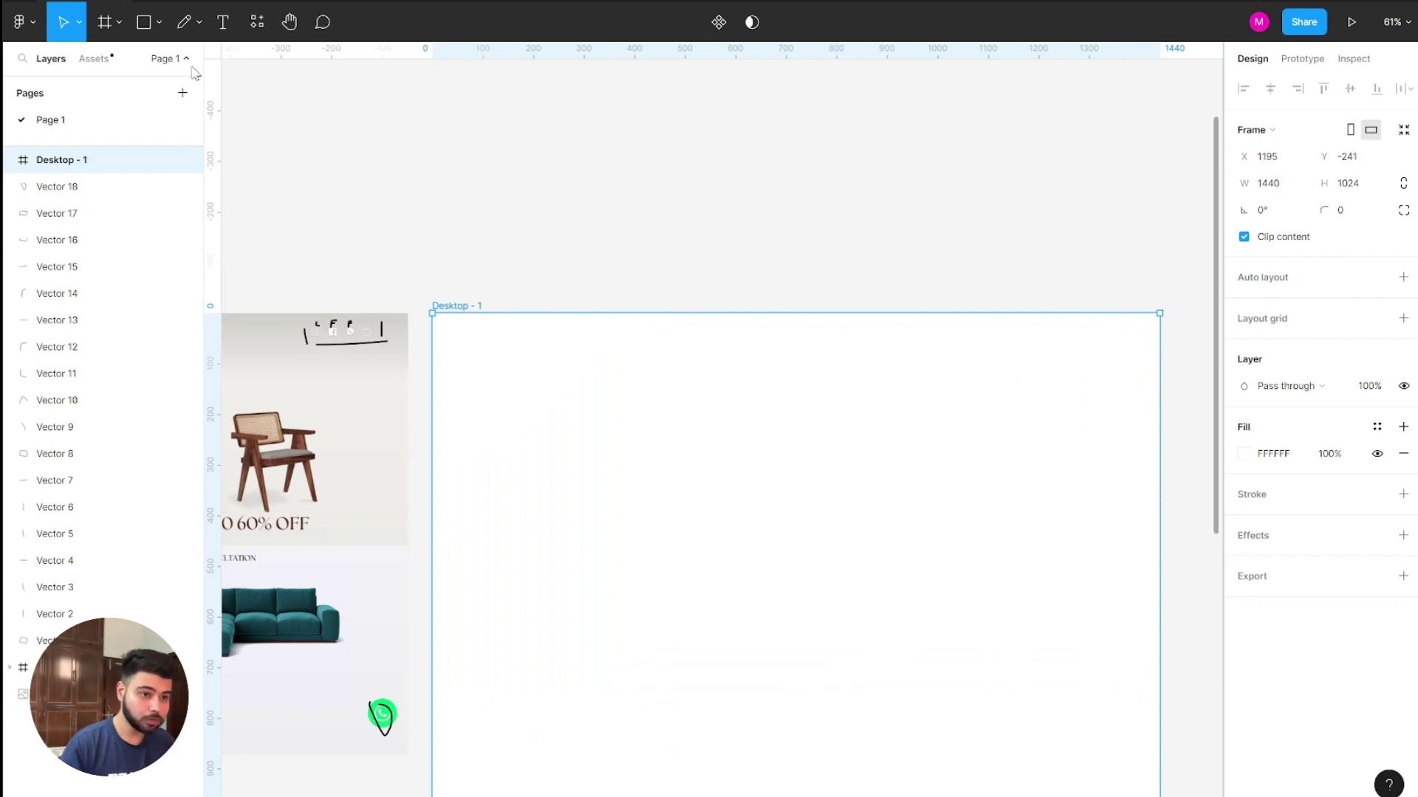
click(190, 32)
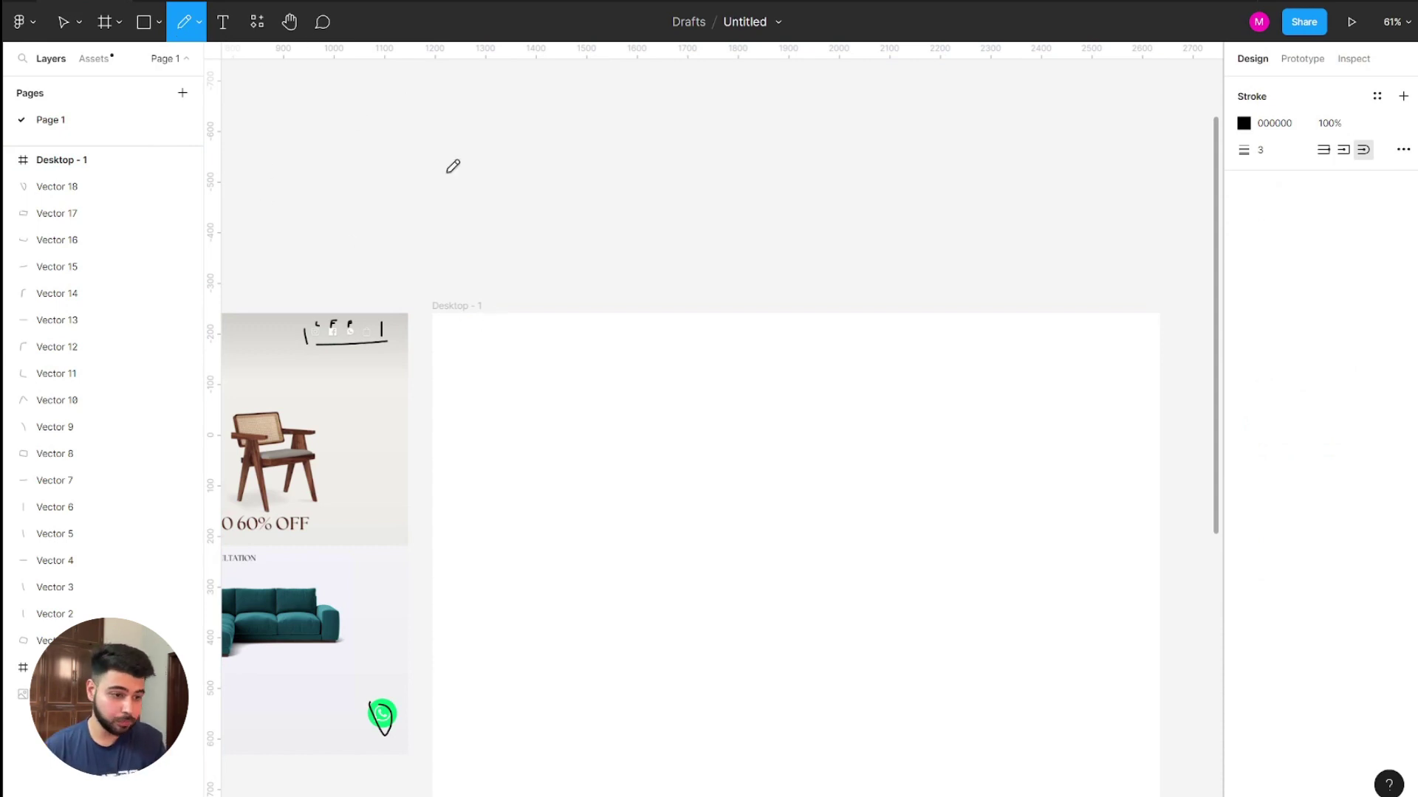
Pencil a crossed-out placeholder box and a nav dash at the top of Desktop - 1.
mouse_move(508, 343)
mouse_down()
mouse_move(582, 337)
mouse_move(514, 315)
mouse_move(578, 322)
mouse_move(581, 336)
mouse_move(550, 341)
mouse_move(580, 321)
mouse_up()
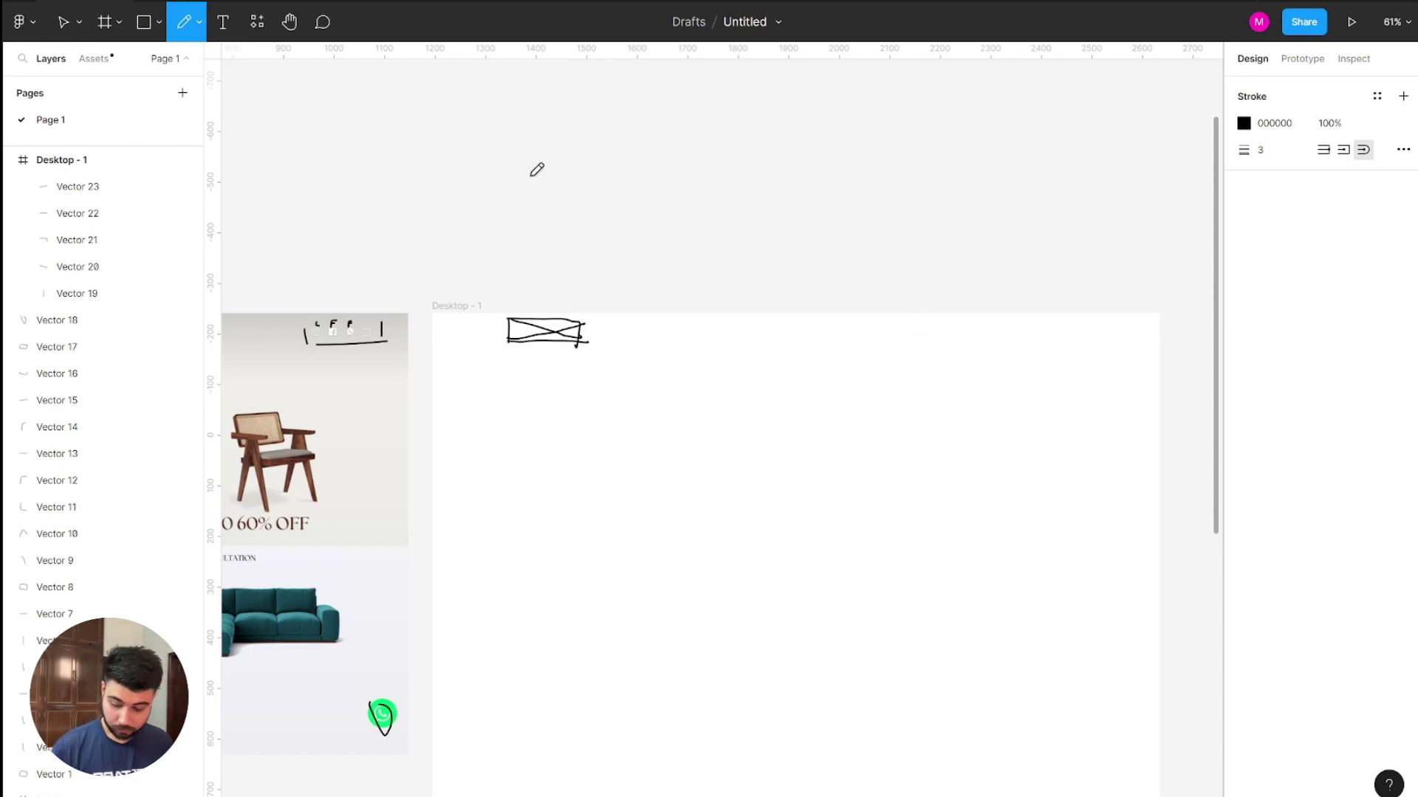
scroll(537, 170, left, 8)
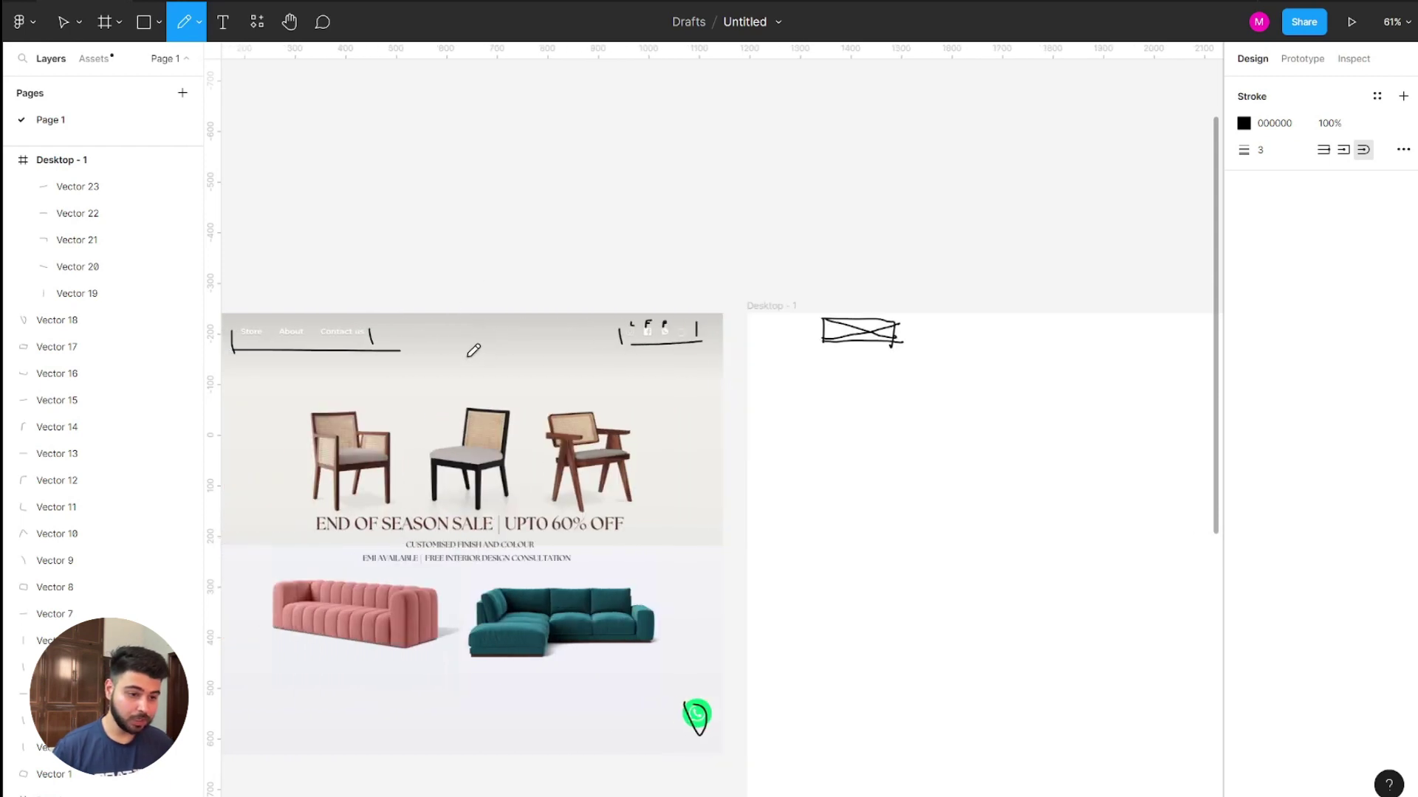
scroll(418, 339, right, 1)
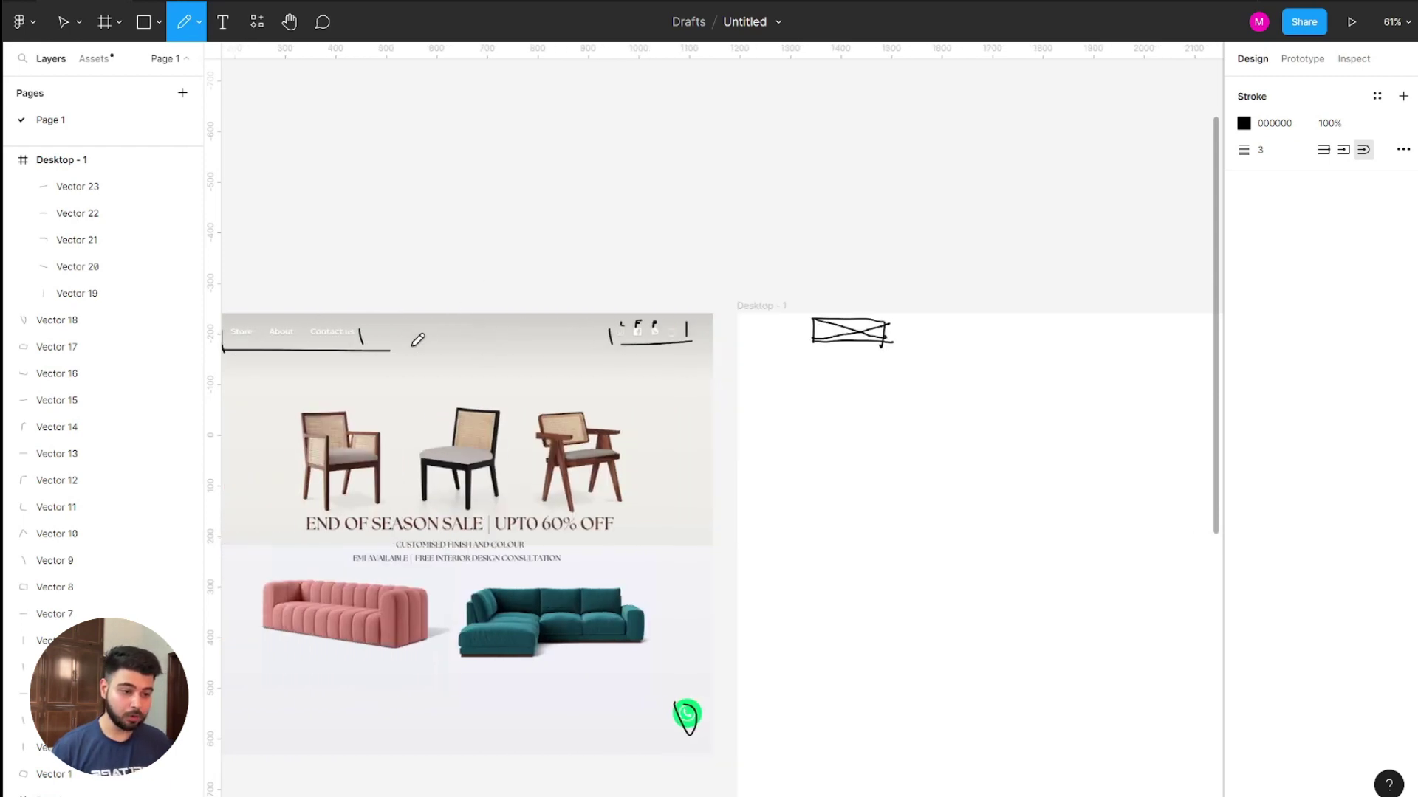
scroll(418, 339, right, 12)
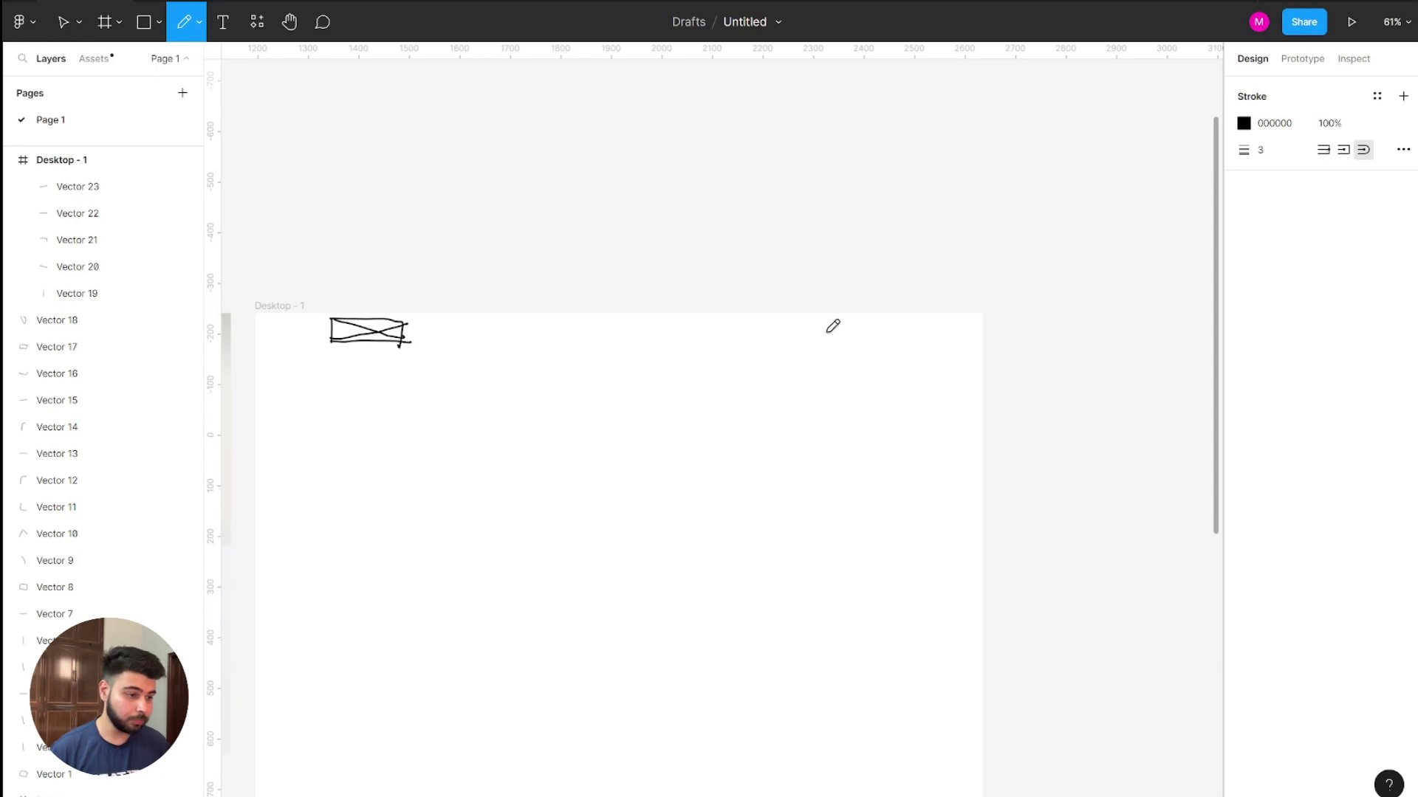
drag(762, 337, 876, 334)
scroll(521, 429, left, 12)
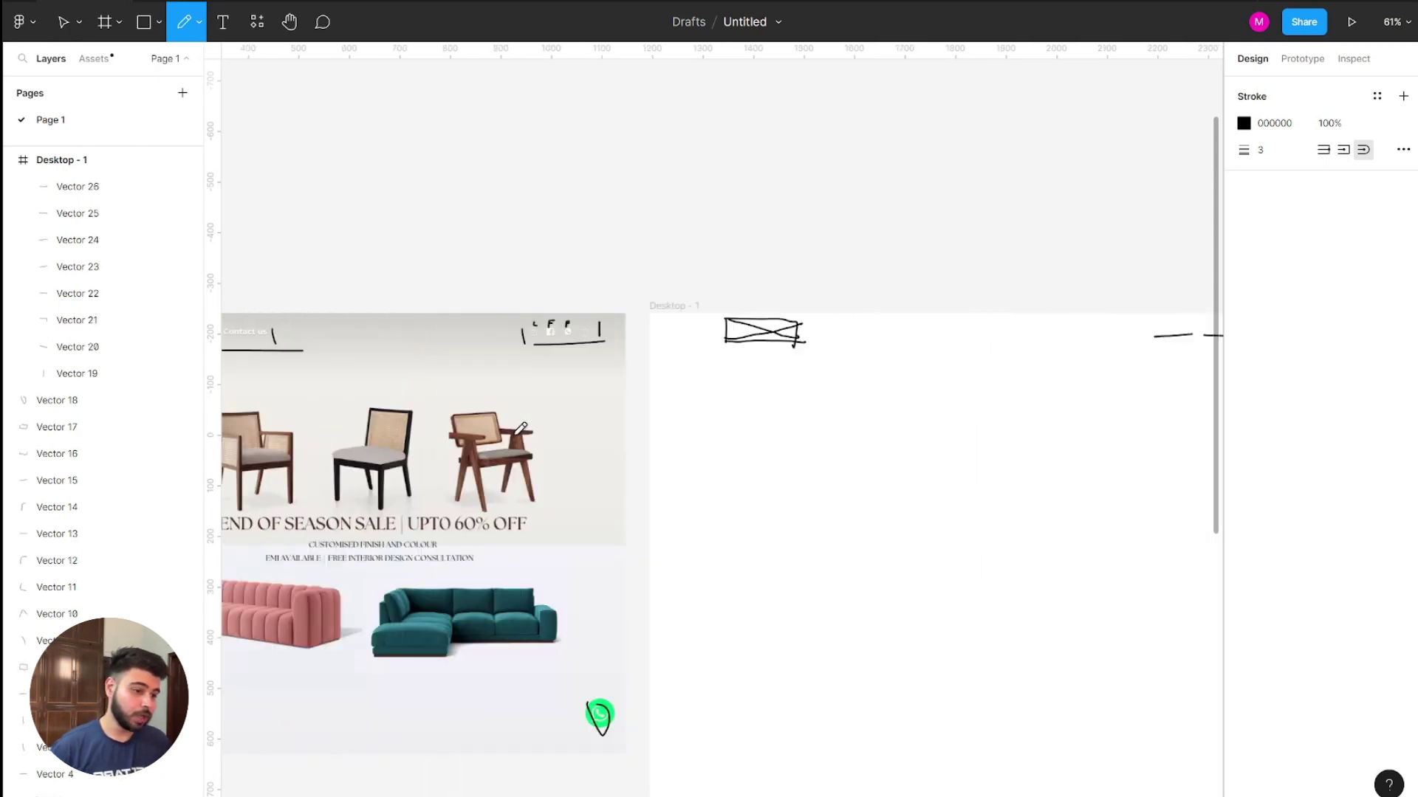
ctrl+scroll(544, 314, up, 8)
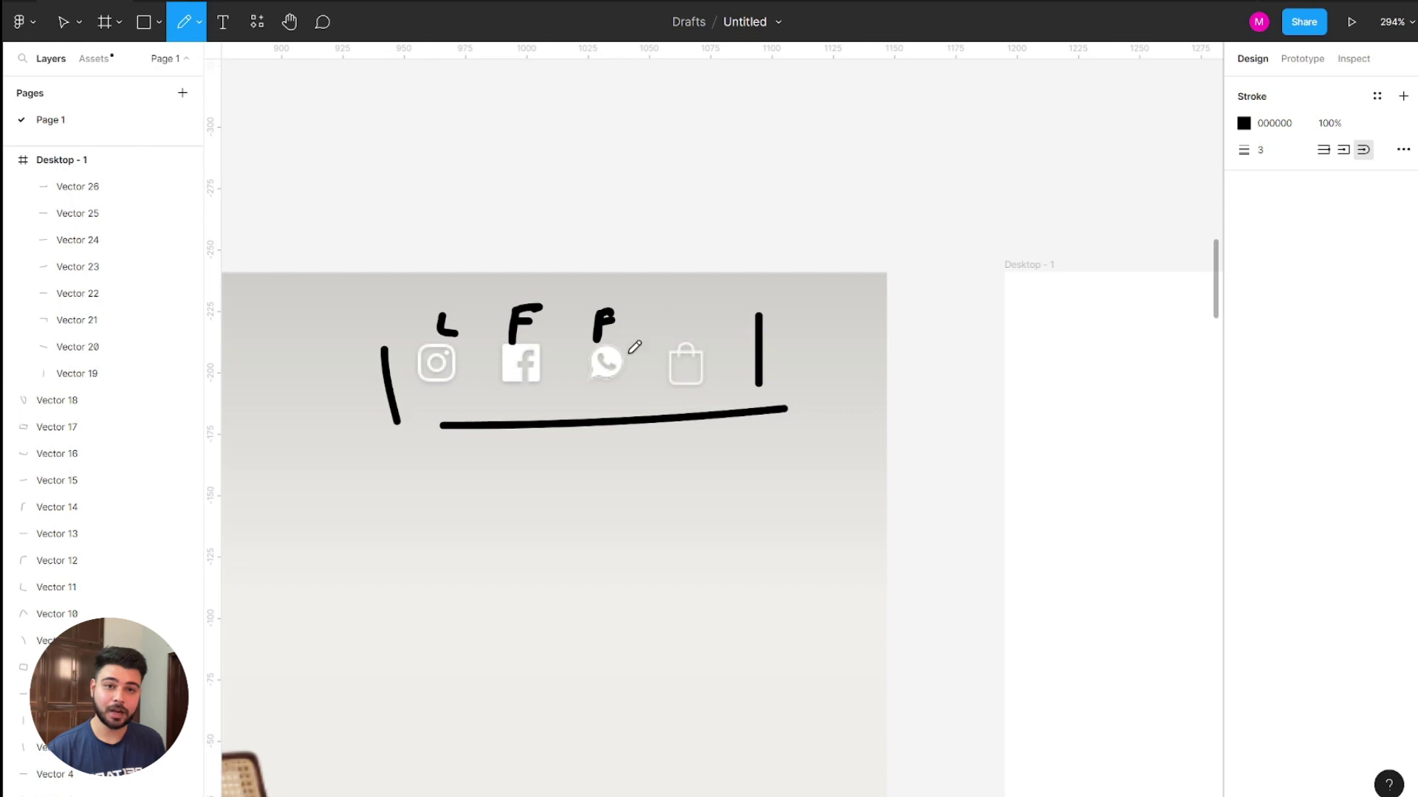
scroll(634, 347, down, 10)
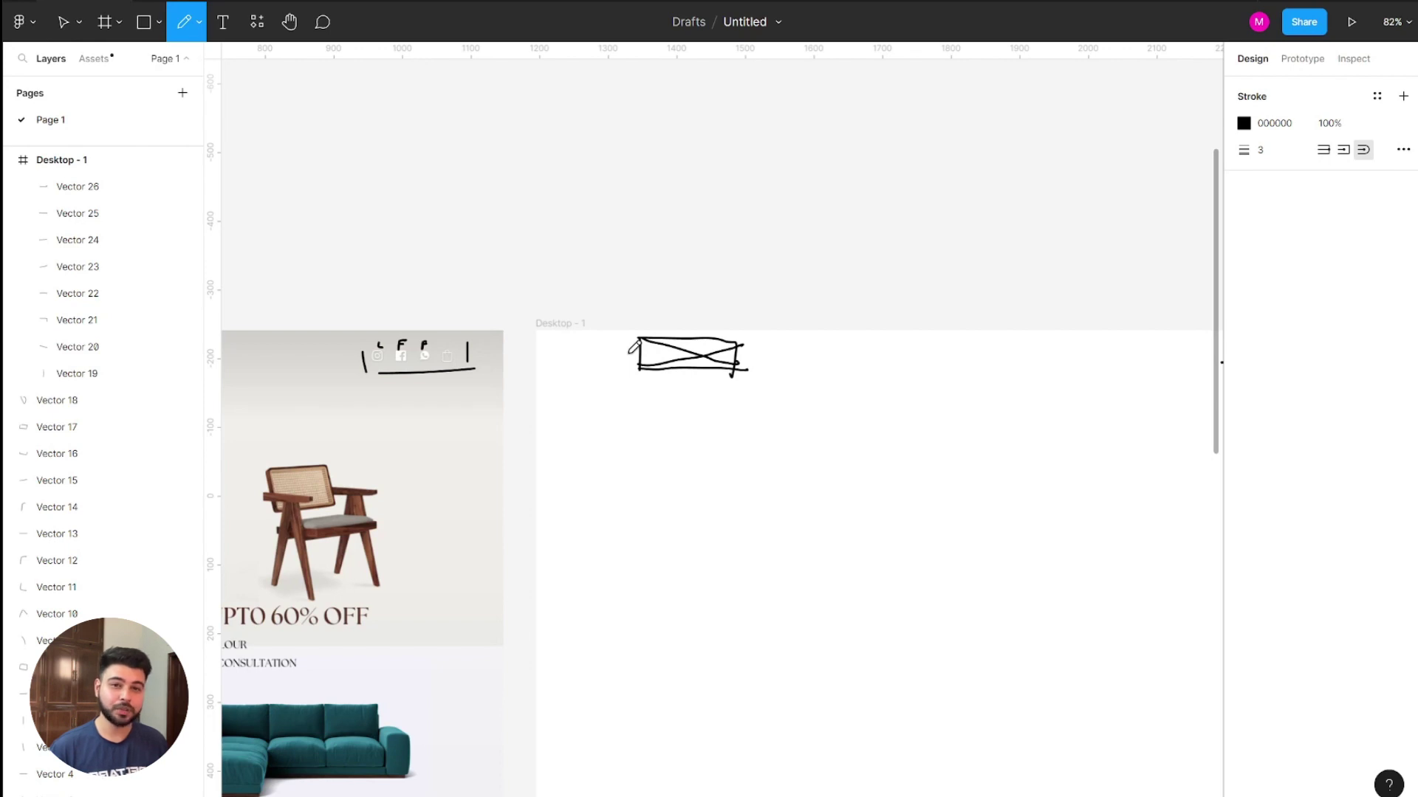
Sketch a cart box and a small square with a line right of the nav arrow.
scroll(978, 332, right, 10)
scroll(987, 334, up, 5)
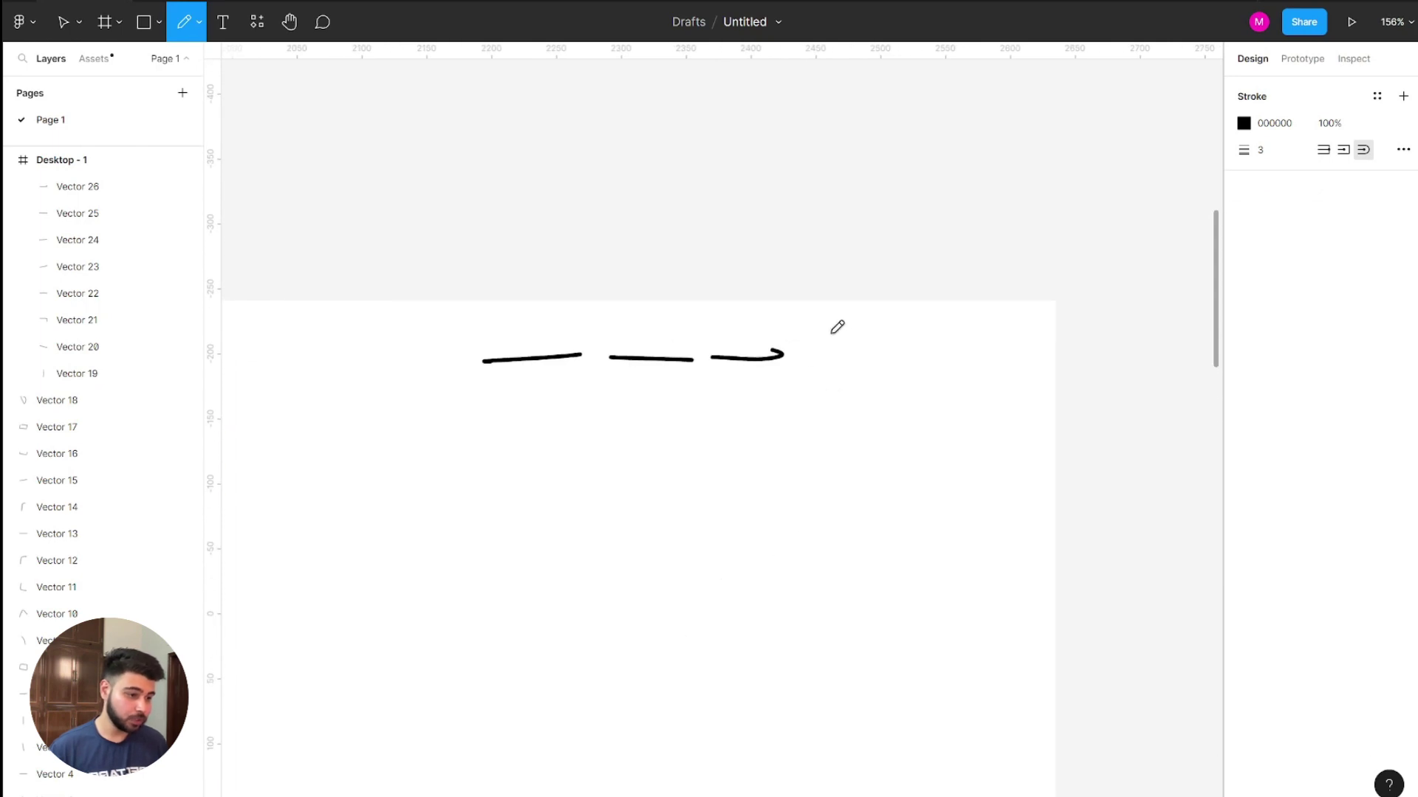
mouse_move(831, 331)
mouse_down()
mouse_move(833, 357)
mouse_move(928, 325)
mouse_move(932, 366)
mouse_up()
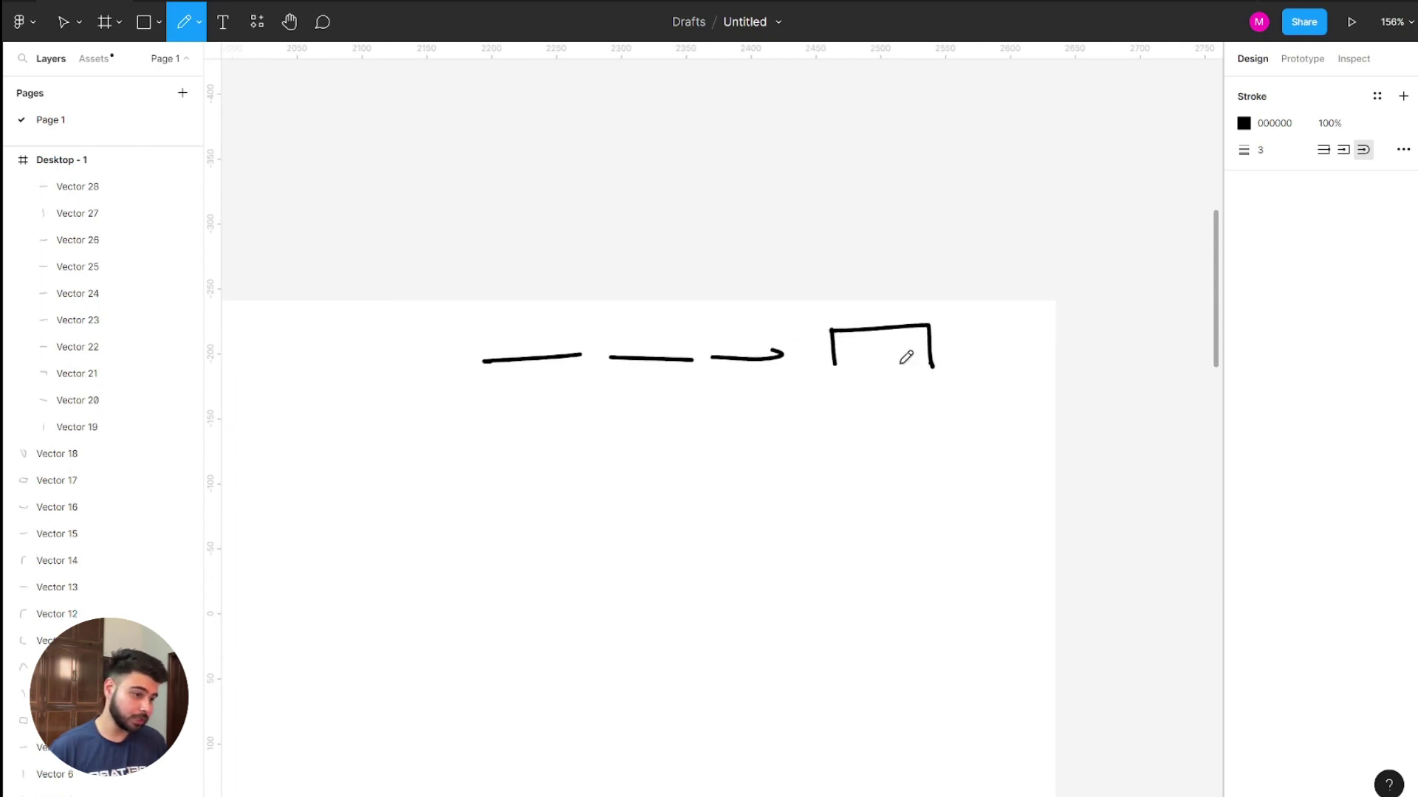
drag(831, 371, 940, 367)
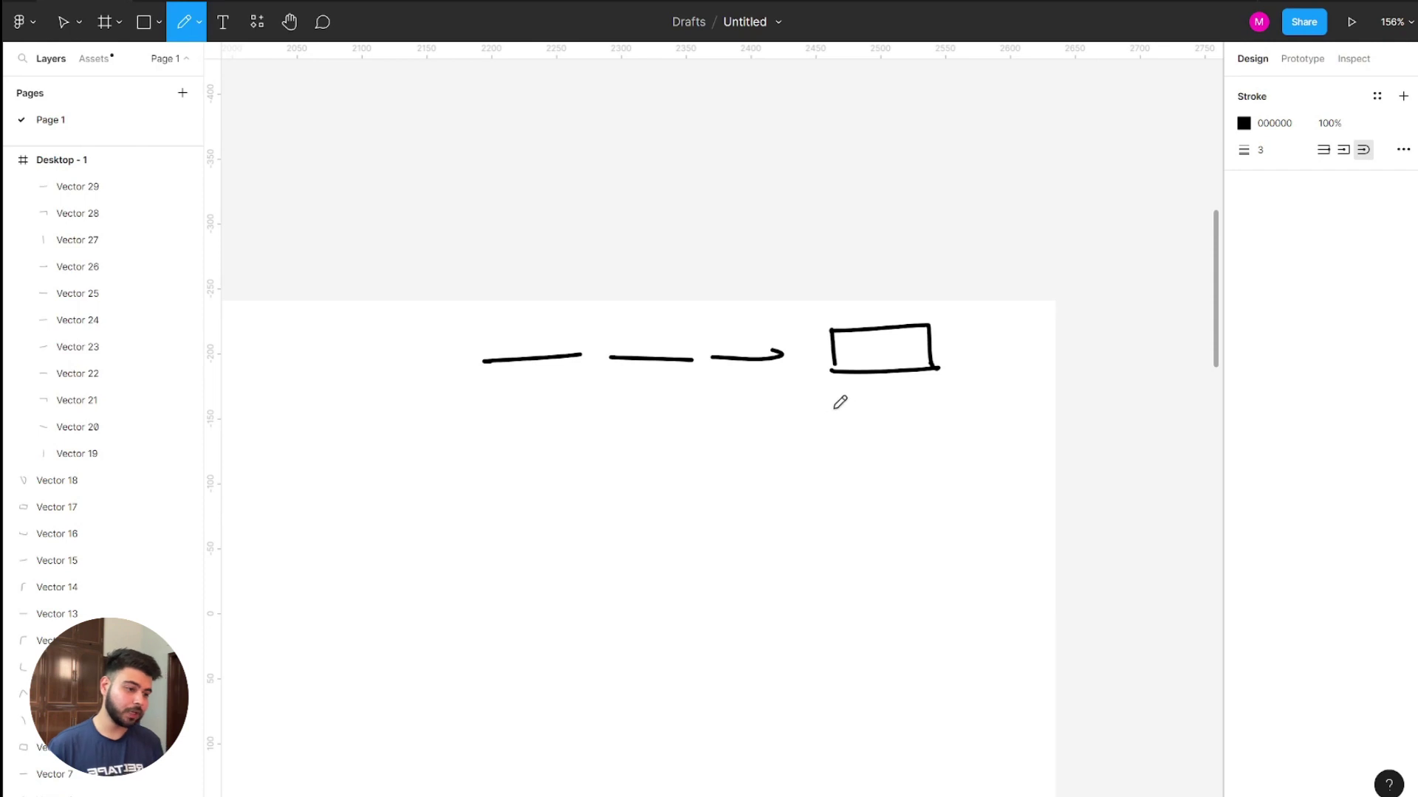
mouse_move(842, 416)
mouse_down()
mouse_move(865, 388)
mouse_move(867, 416)
mouse_move(940, 401)
mouse_up()
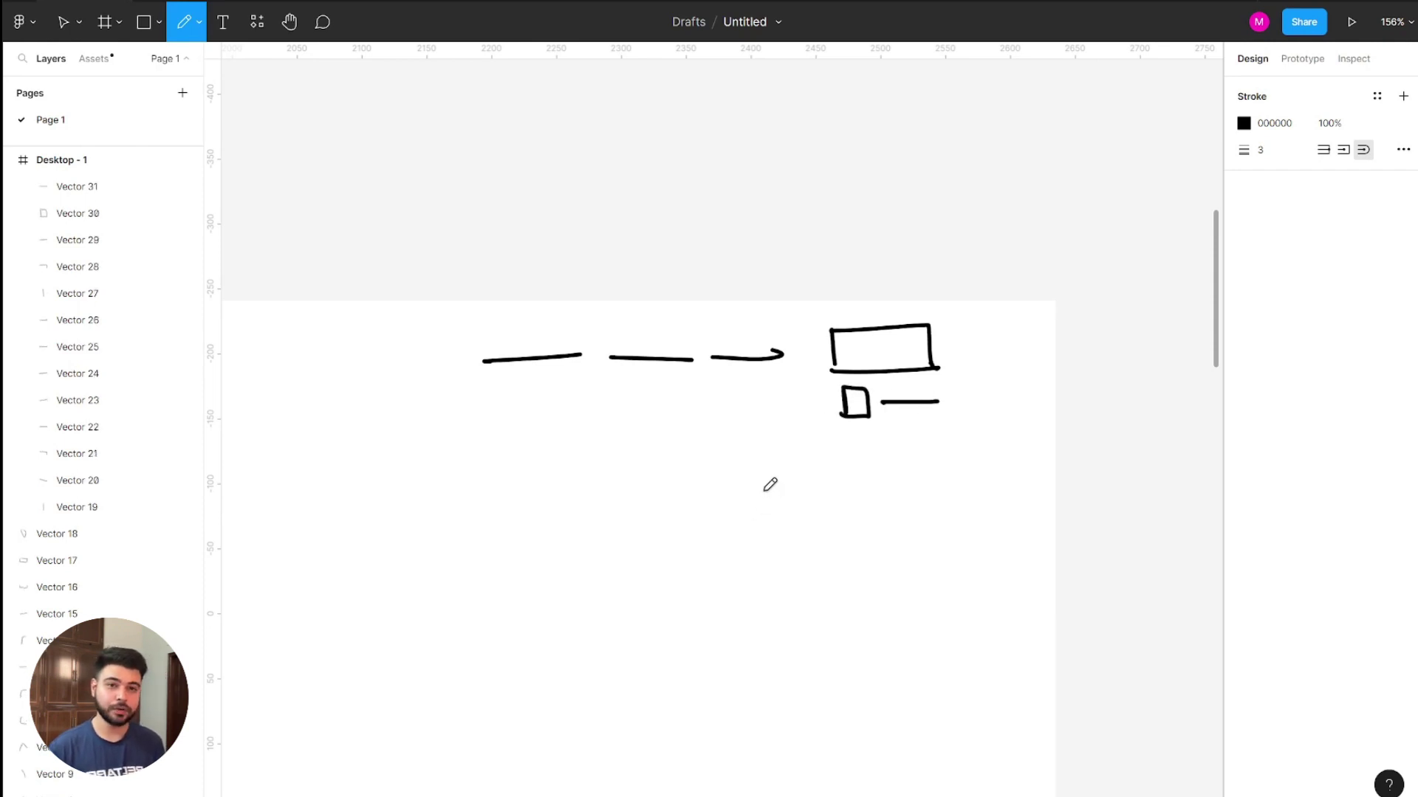
Draw a vertical divider line down the store screenshot to its bottom.
scroll(950, 443, down, 10)
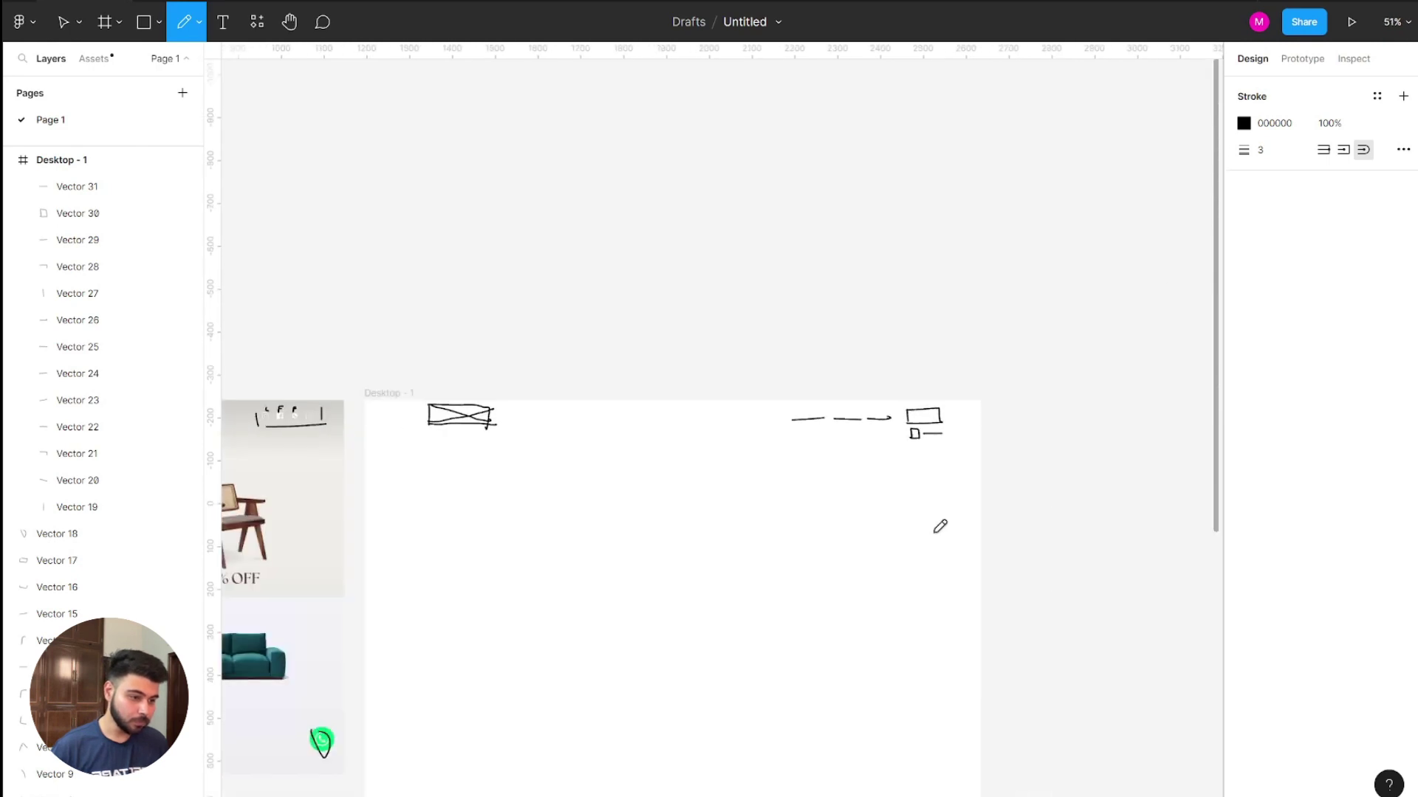
scroll(940, 526, down, 3)
scroll(937, 526, left, 10)
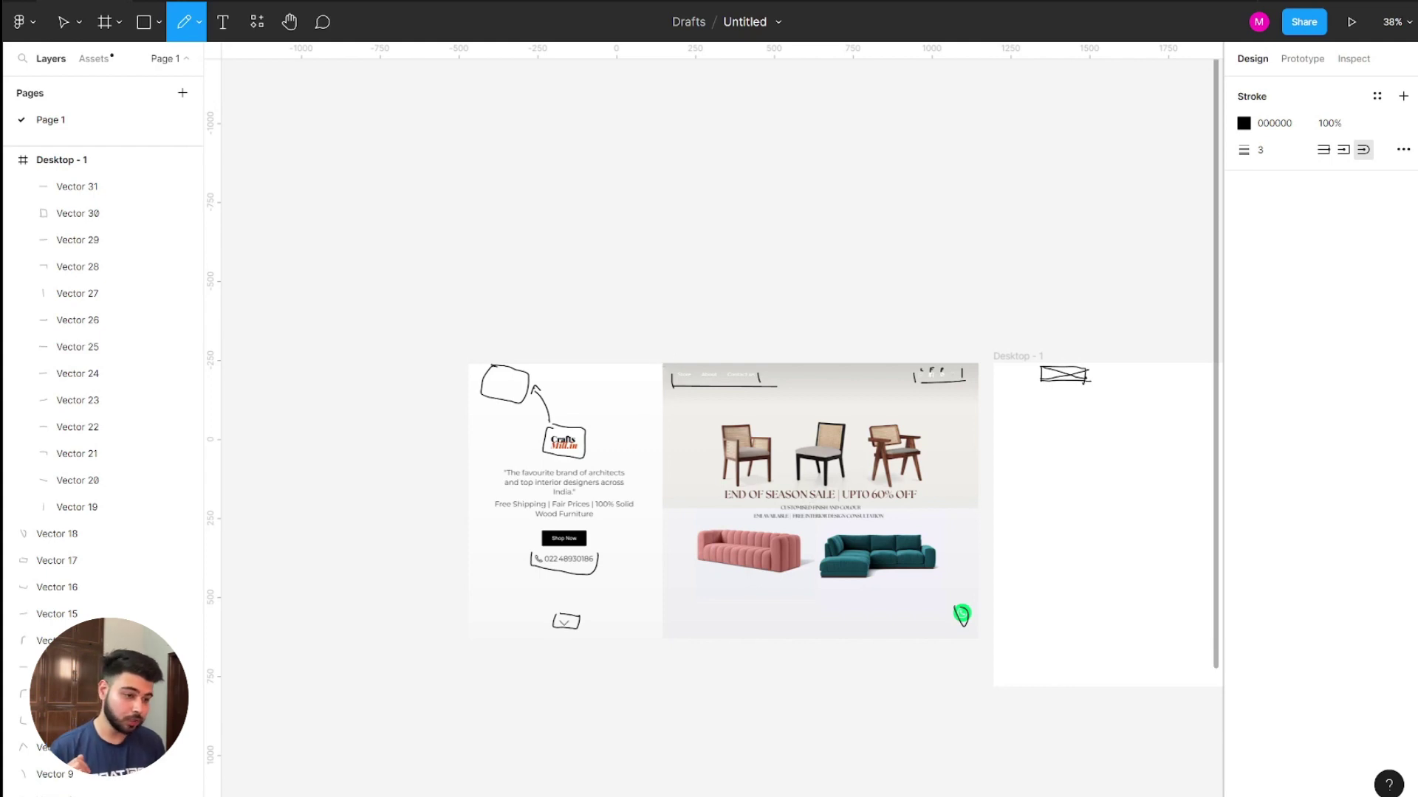
drag(664, 365, 654, 551)
drag(661, 609, 663, 632)
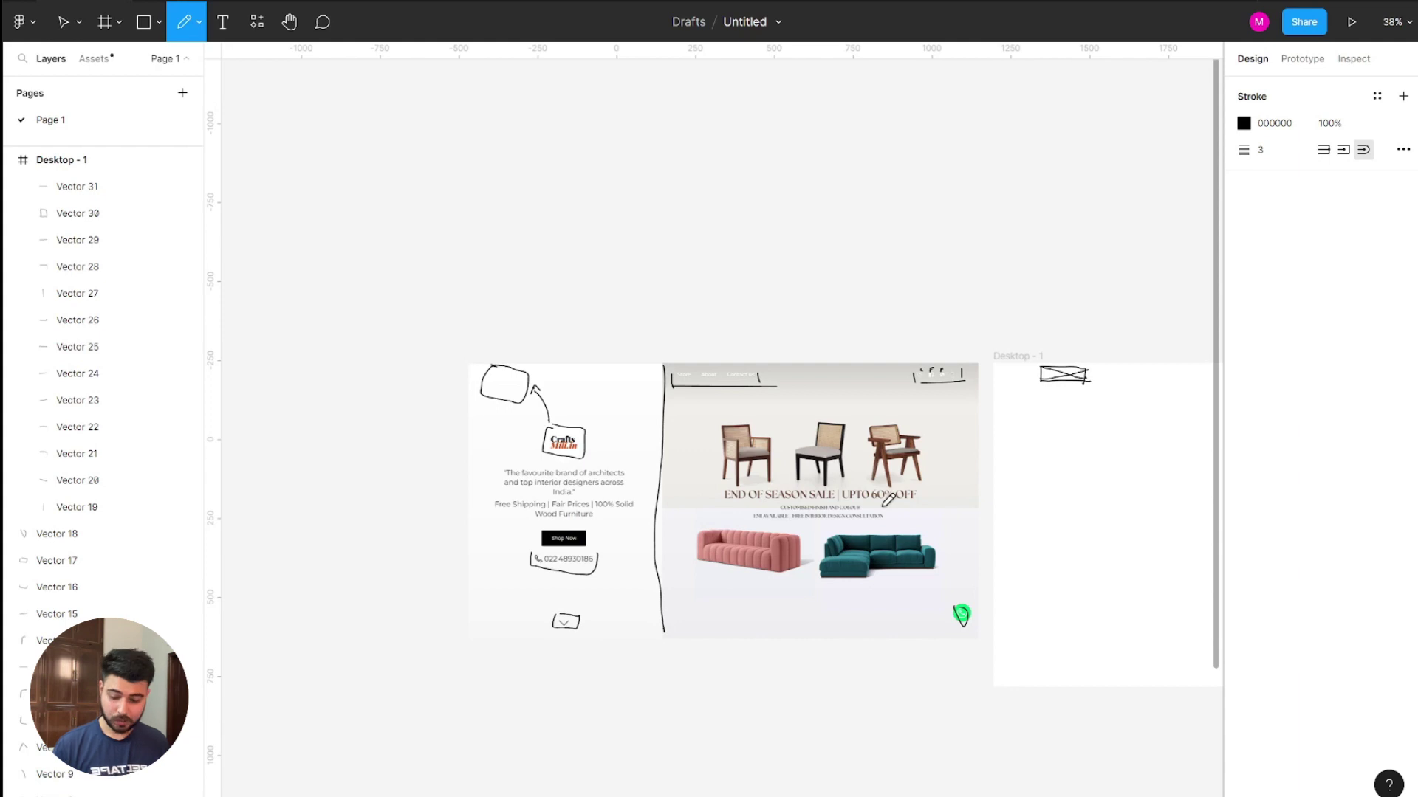
scroll(888, 500, right, 5)
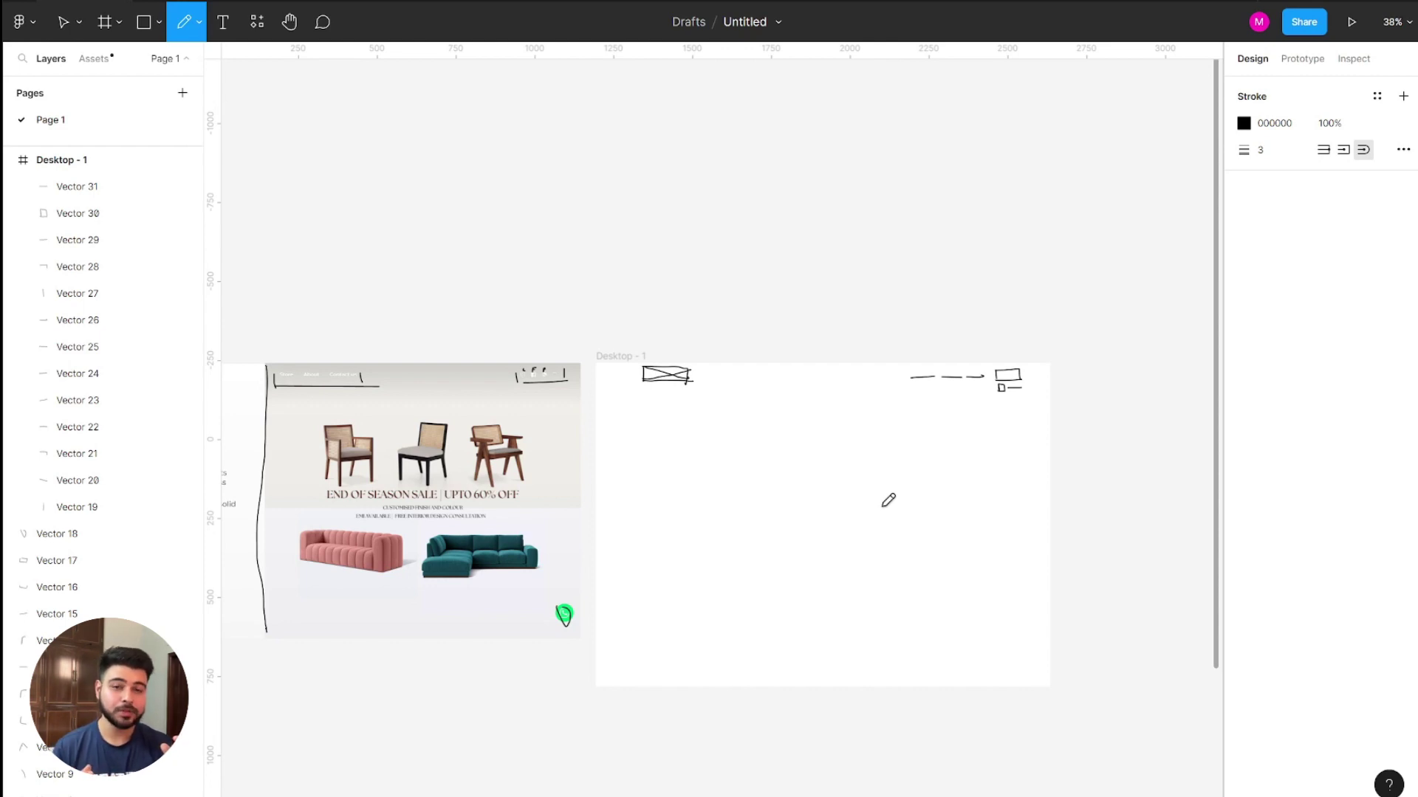
scroll(895, 572, up, 3)
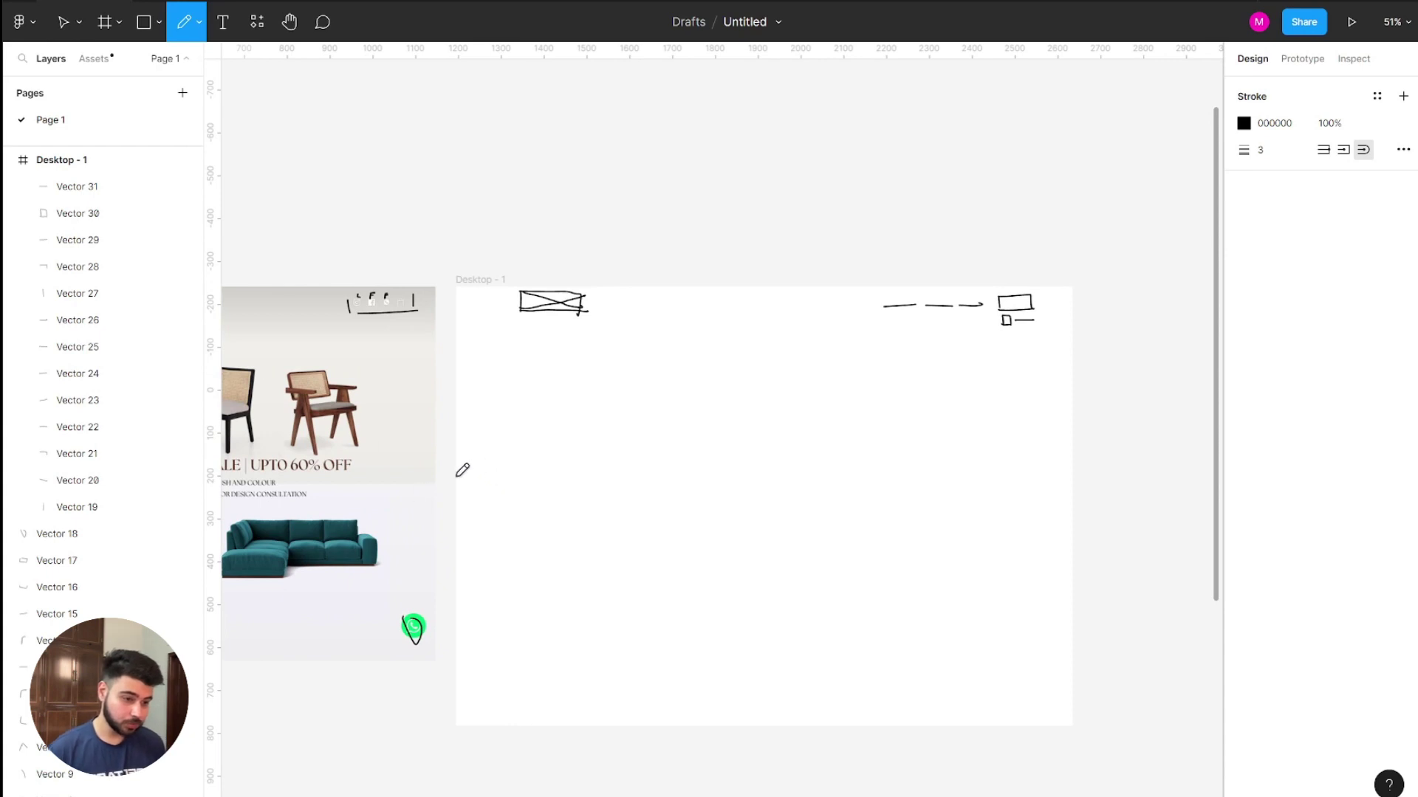
Draw a long line across the frame and a mountain-shaped image placeholder.
mouse_move(459, 474)
mouse_down()
mouse_move(877, 484)
mouse_move(1059, 471)
mouse_up()
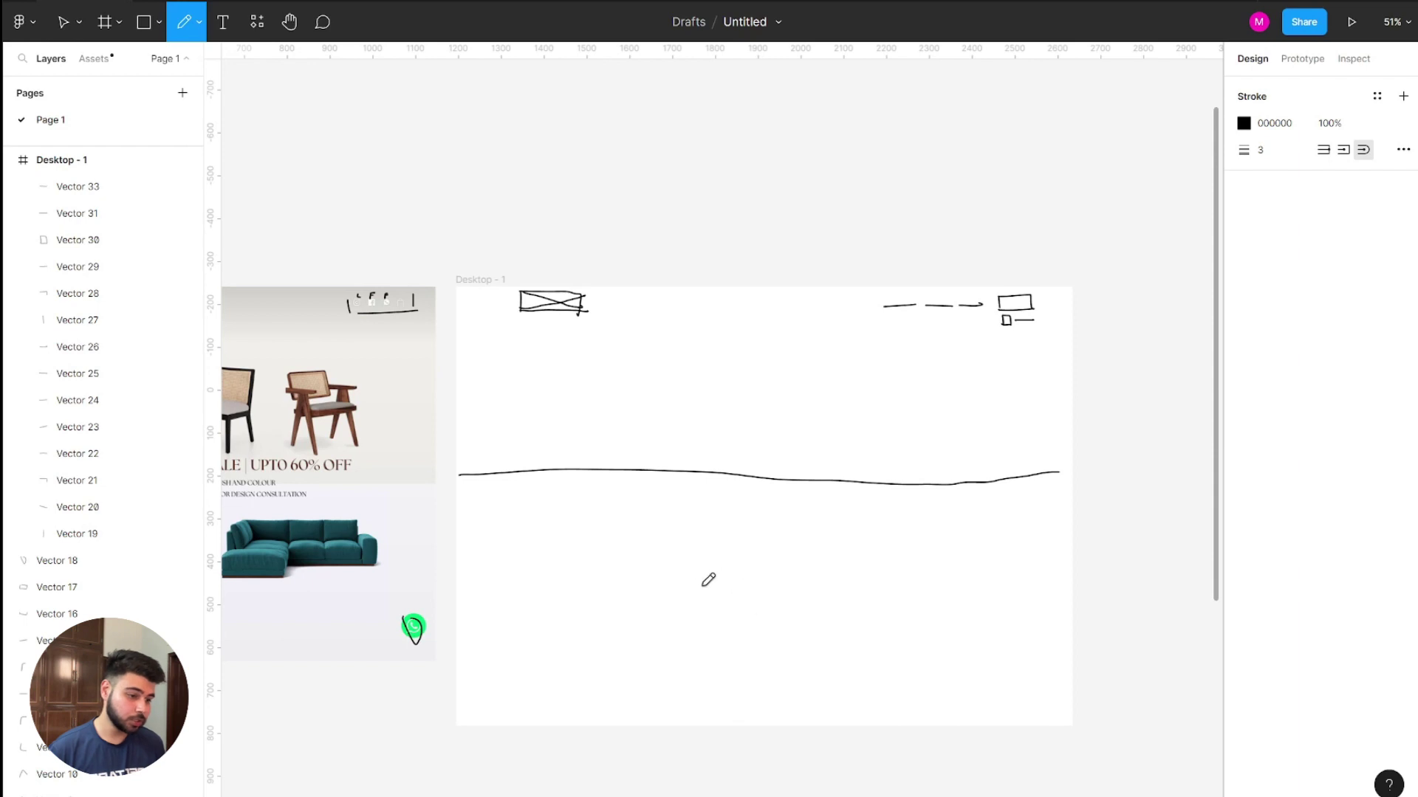
mouse_move(665, 598)
mouse_down()
mouse_move(764, 581)
mouse_move(822, 549)
mouse_up()
drag(821, 549, 854, 573)
mouse_move(664, 599)
mouse_down()
mouse_move(801, 592)
mouse_move(854, 573)
mouse_move(856, 534)
mouse_up()
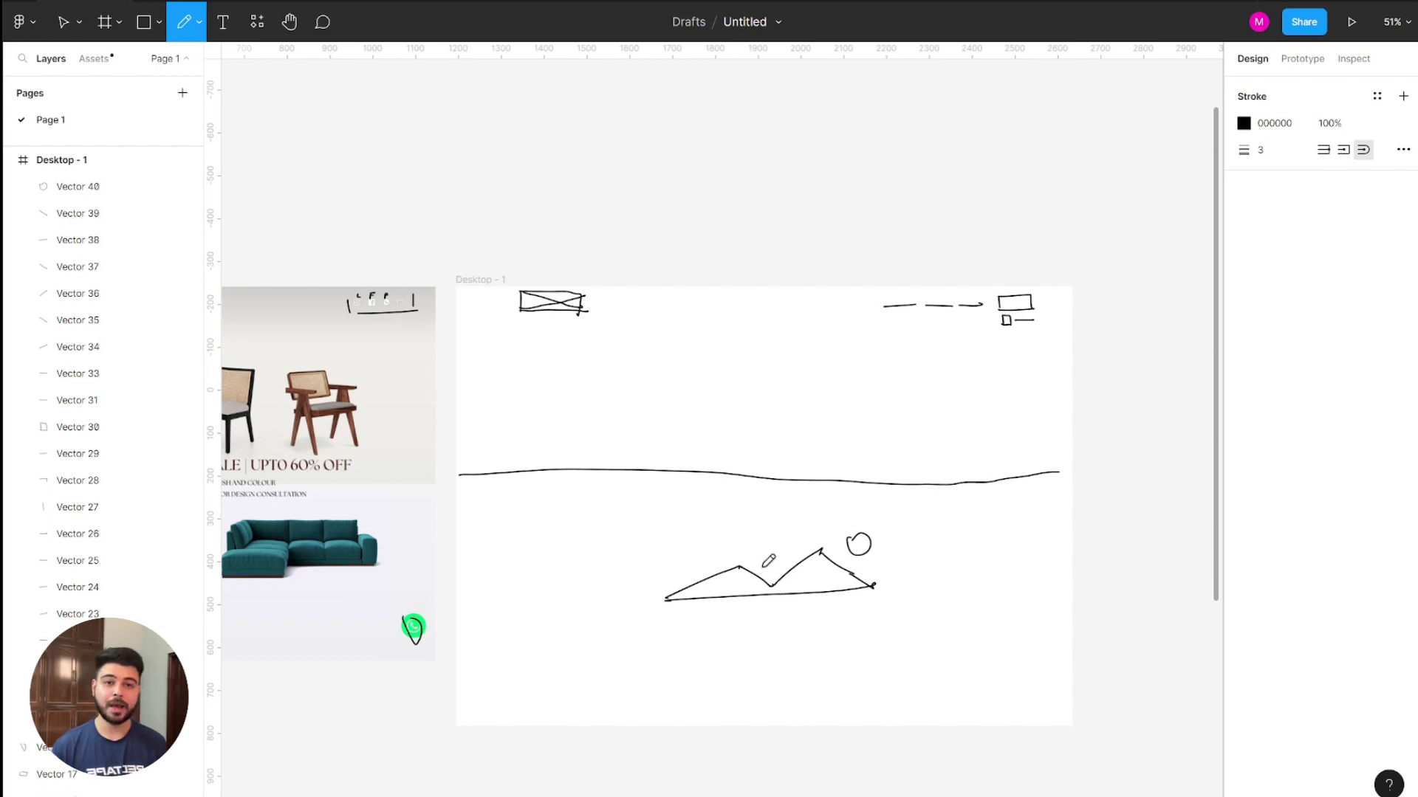
scroll(1141, 619, down, 5)
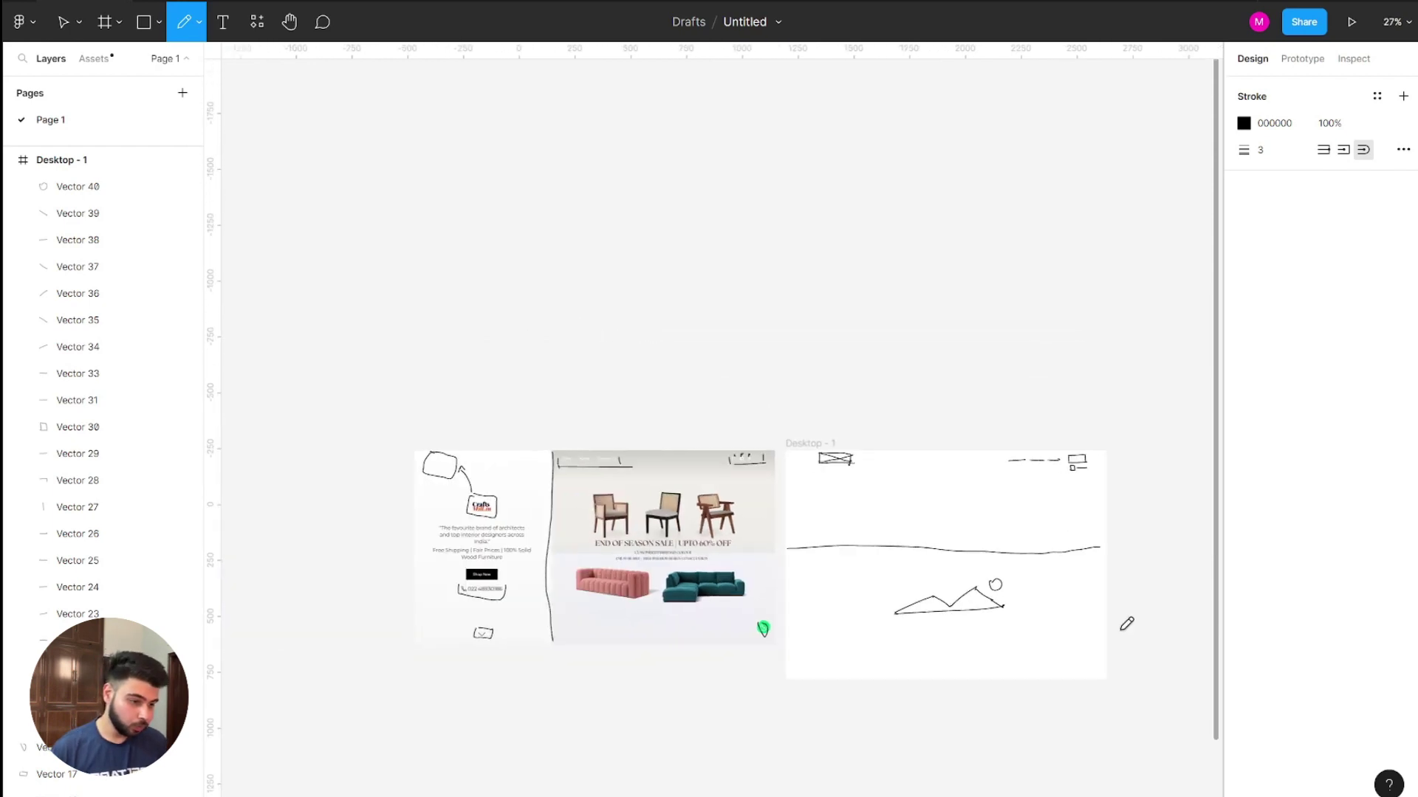
scroll(1133, 614, up, 5)
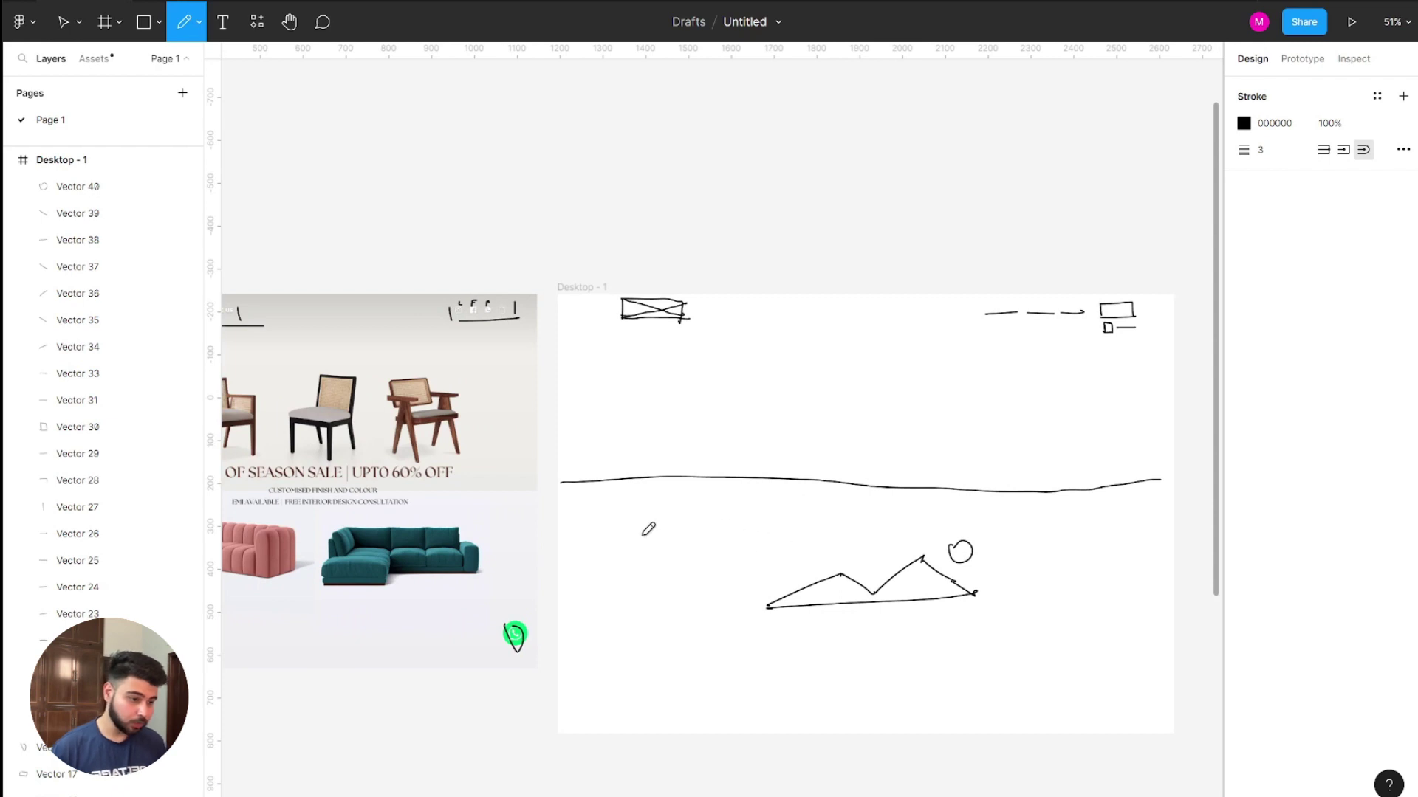
Sketch a text block rectangle, a button shape and a circle at the line's right end.
drag(635, 515, 633, 550)
drag(635, 510, 737, 542)
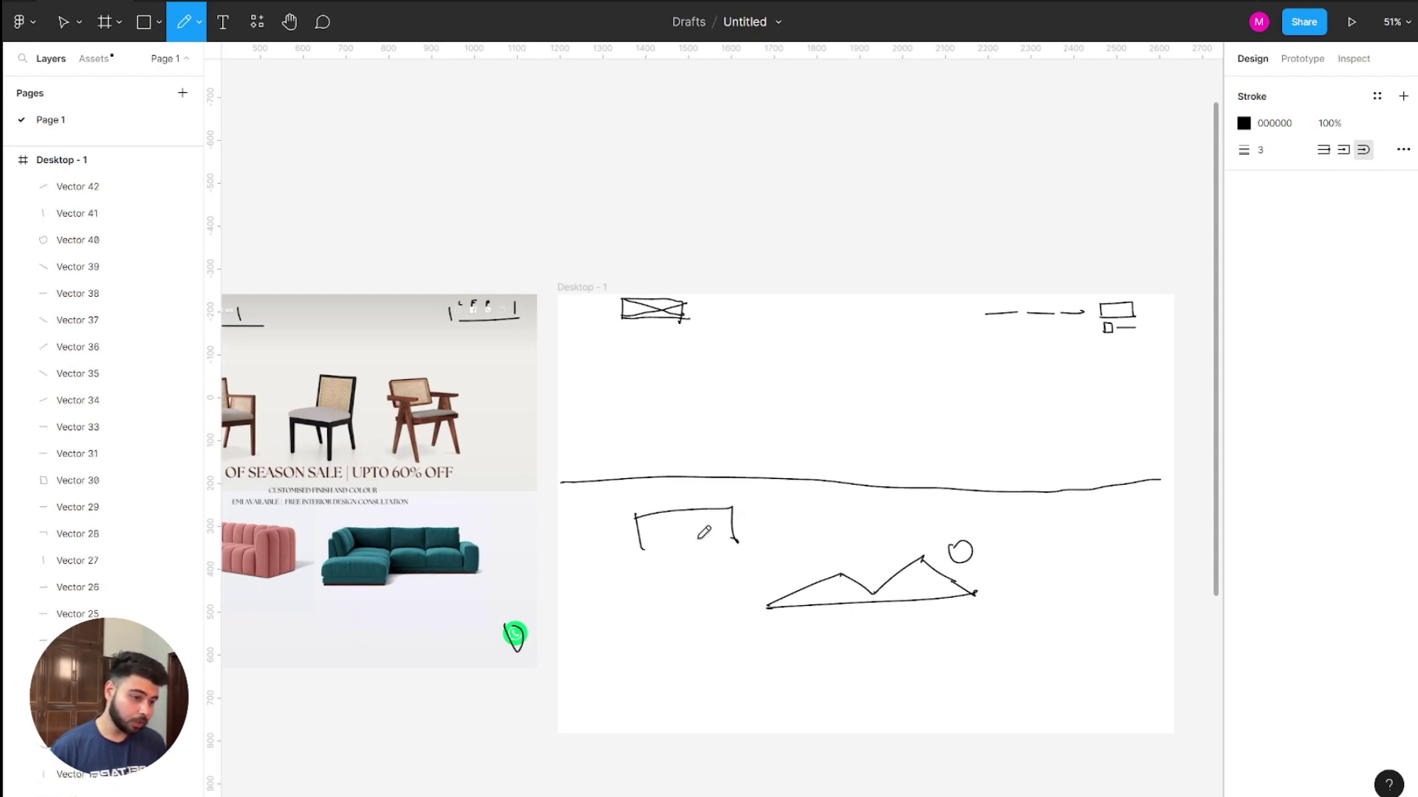
mouse_move(630, 548)
mouse_down()
mouse_move(726, 543)
mouse_move(650, 588)
mouse_move(689, 580)
mouse_move(647, 589)
mouse_up()
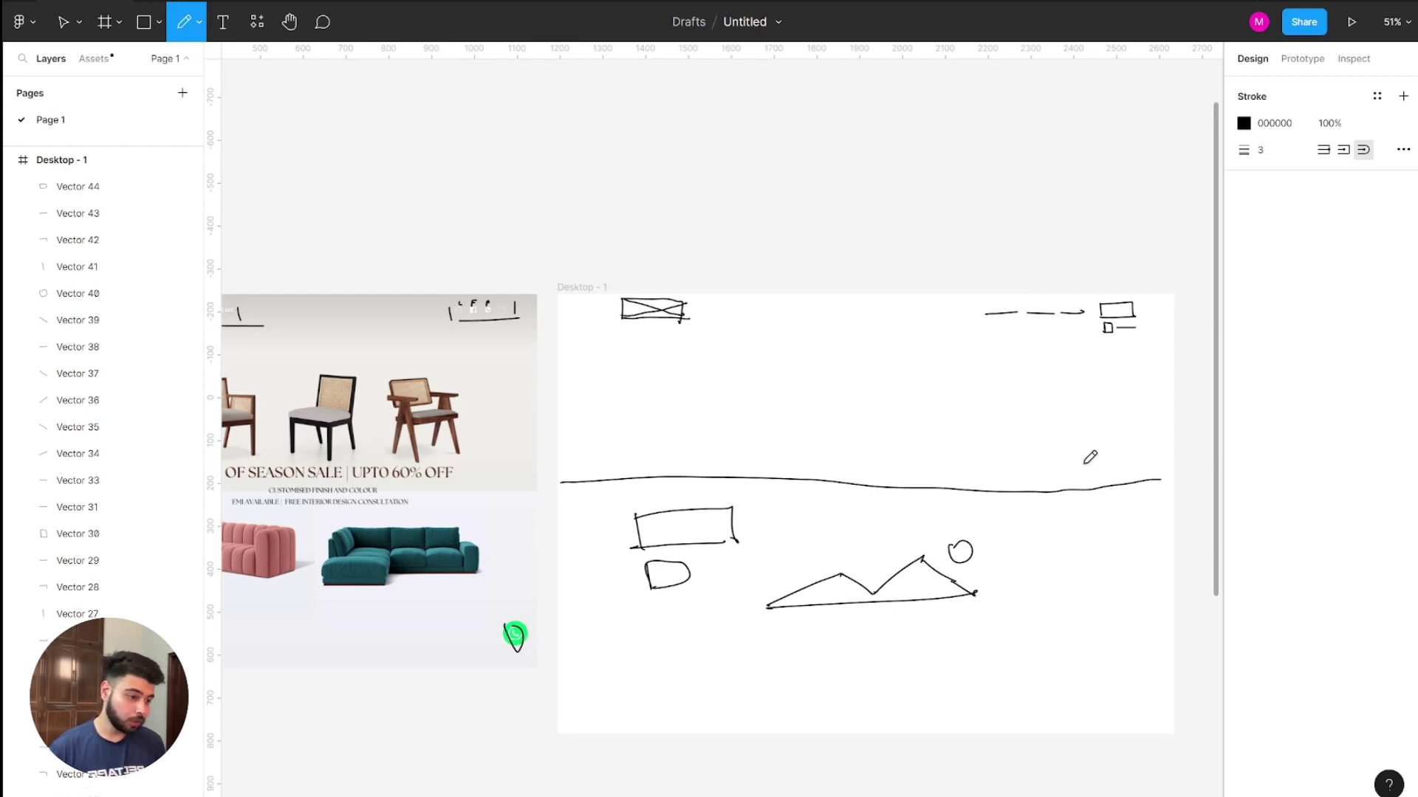
mouse_move(1089, 460)
mouse_down()
mouse_move(1046, 477)
mouse_move(1080, 537)
mouse_move(1137, 498)
mouse_move(1100, 459)
mouse_move(1053, 470)
mouse_move(1076, 521)
mouse_up()
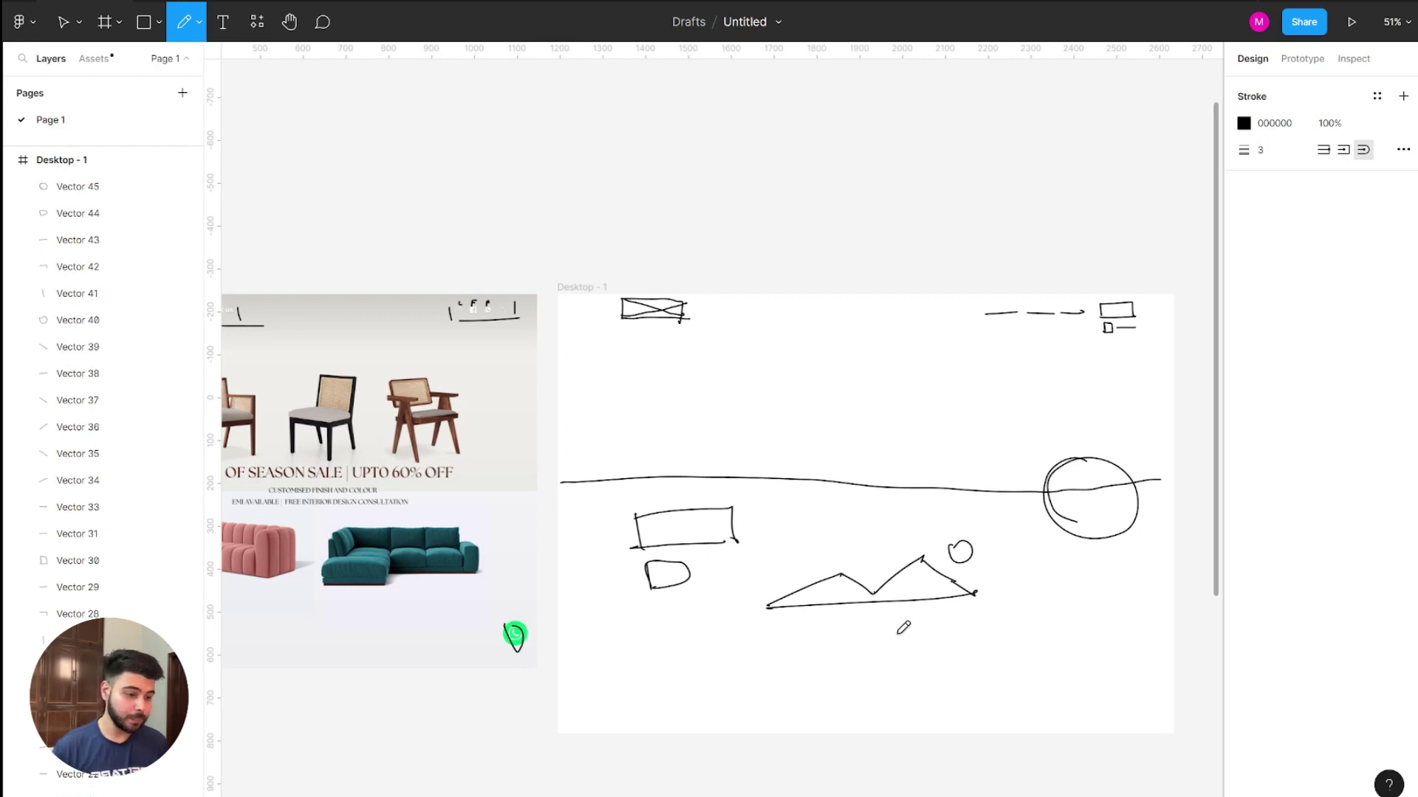
Add small icons along the bottom: a line through a box, a round icon and a centre mark.
scroll(903, 628, down, 5)
scroll(903, 627, left, 5)
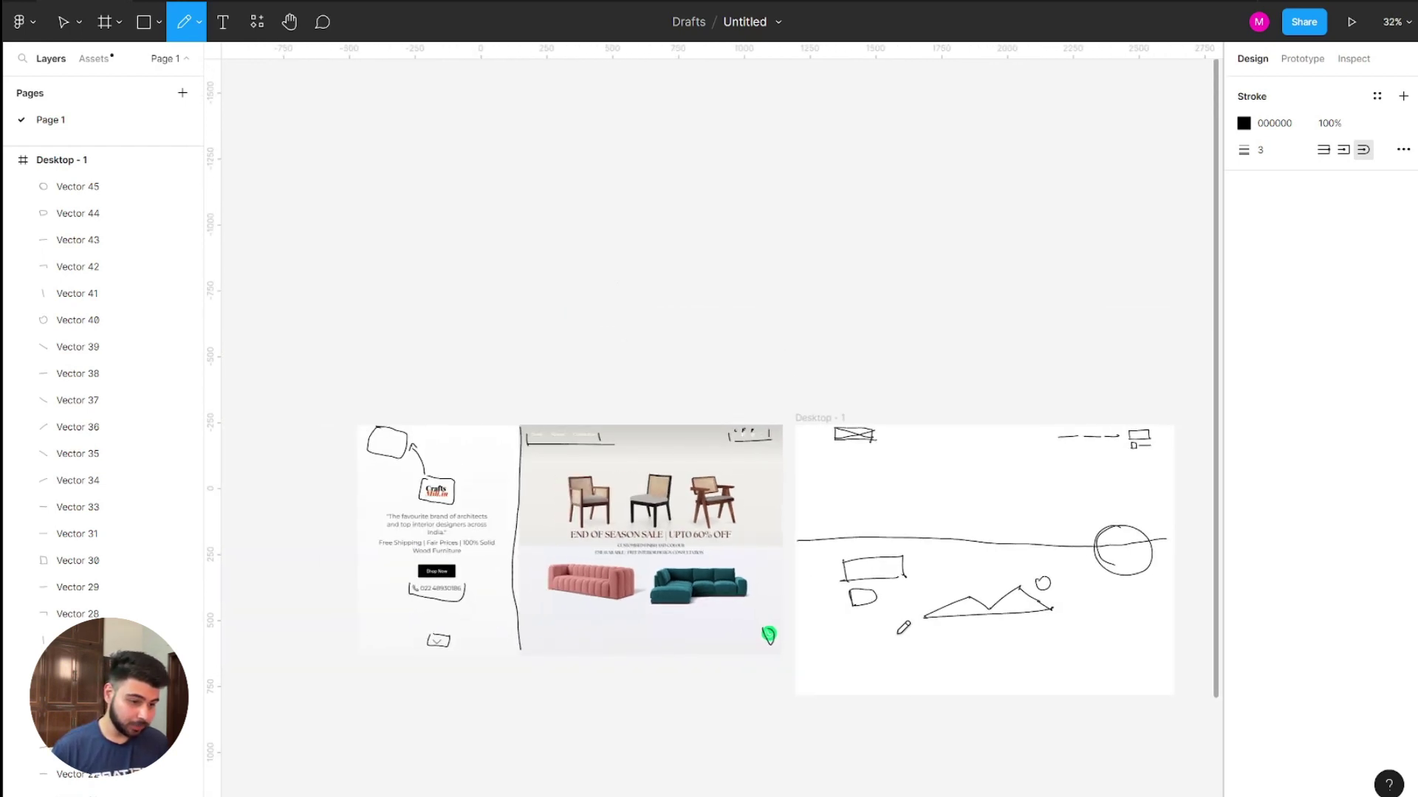
scroll(903, 628, right, 3)
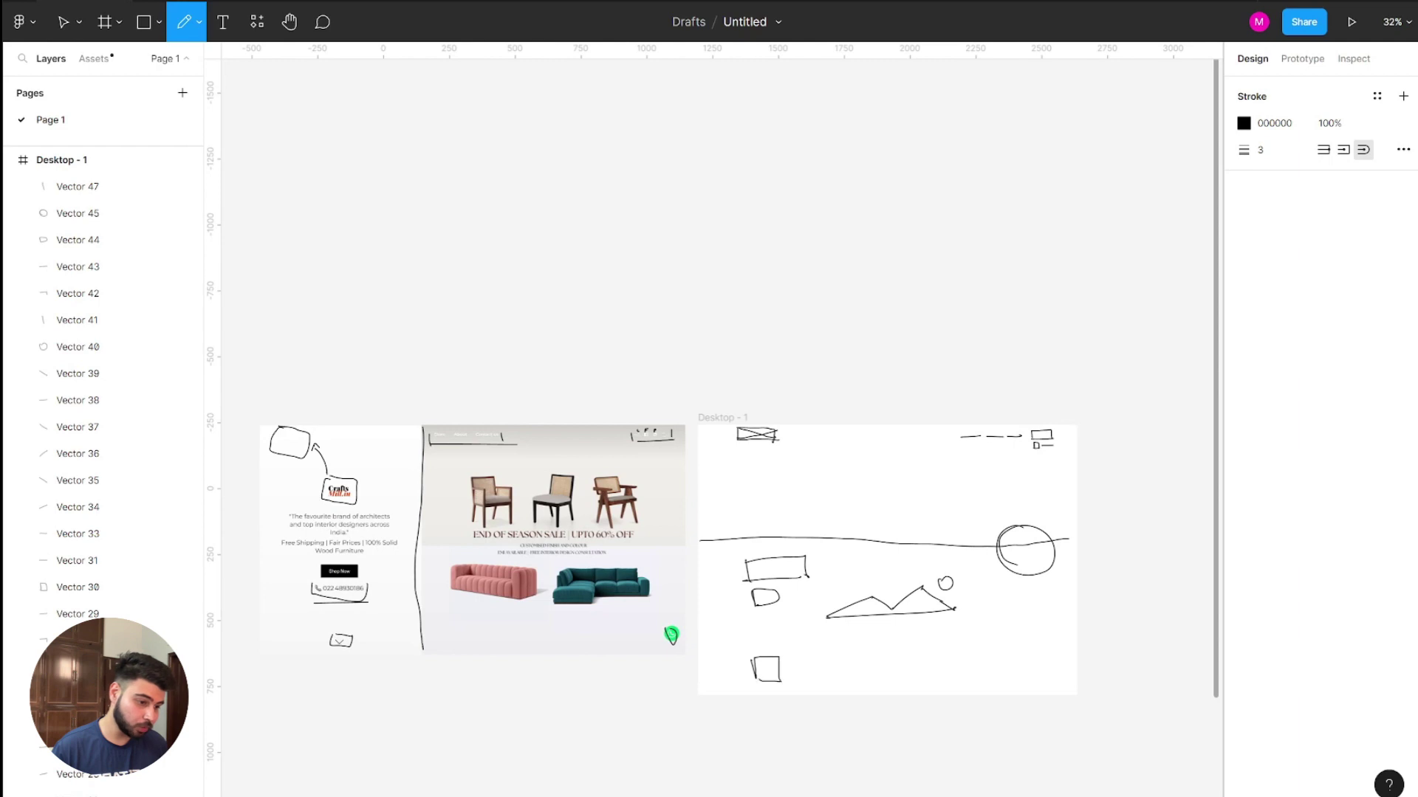
drag(756, 667, 796, 667)
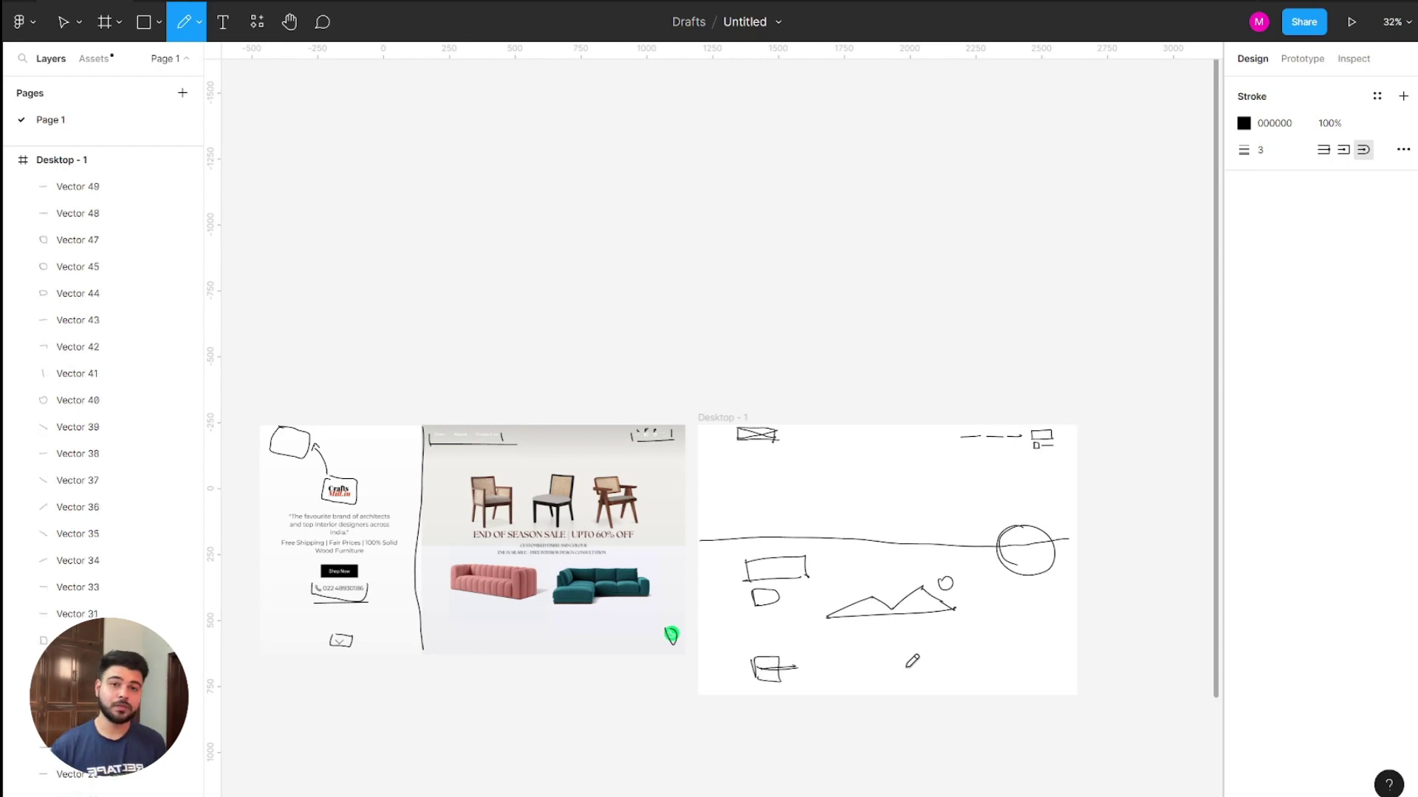
drag(1039, 656, 1048, 655)
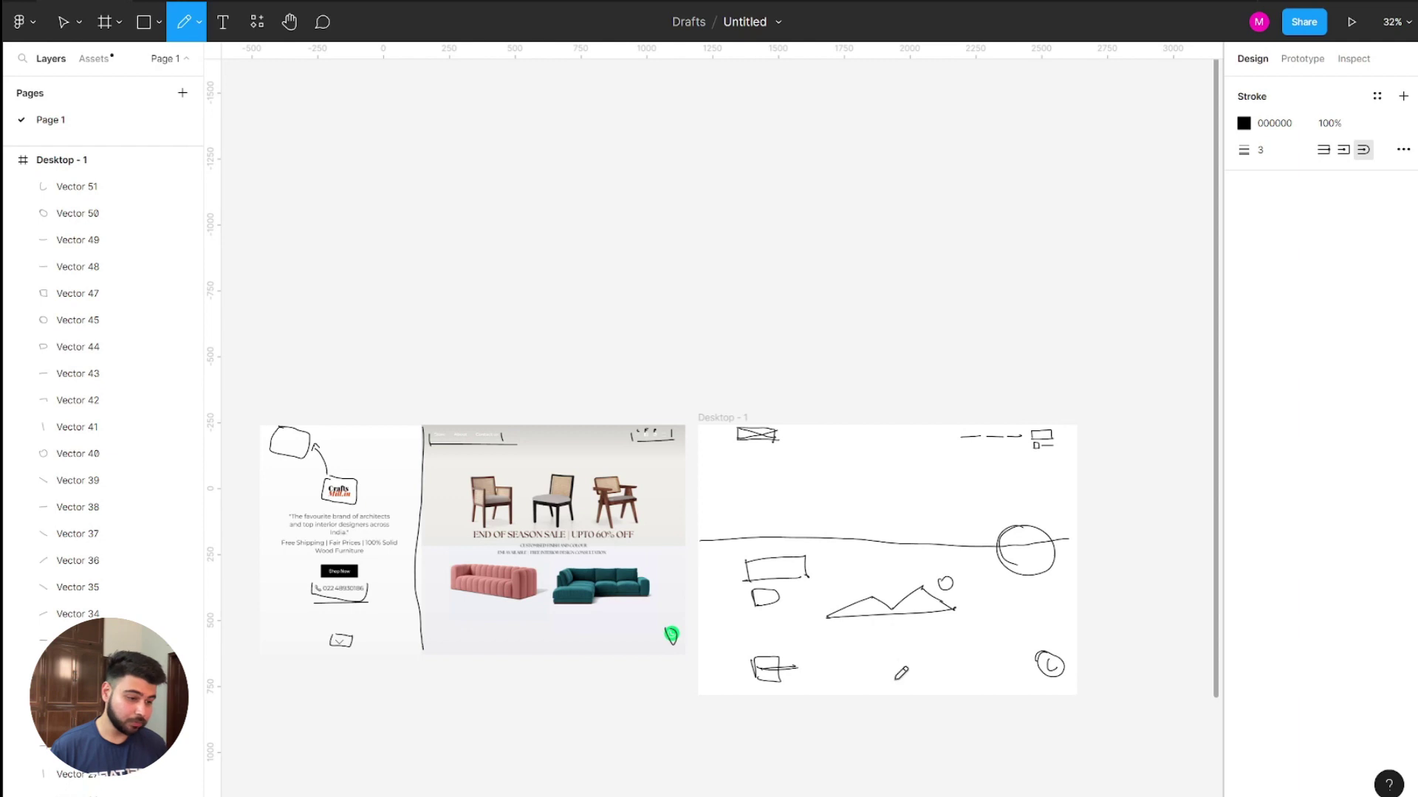
drag(887, 666, 891, 670)
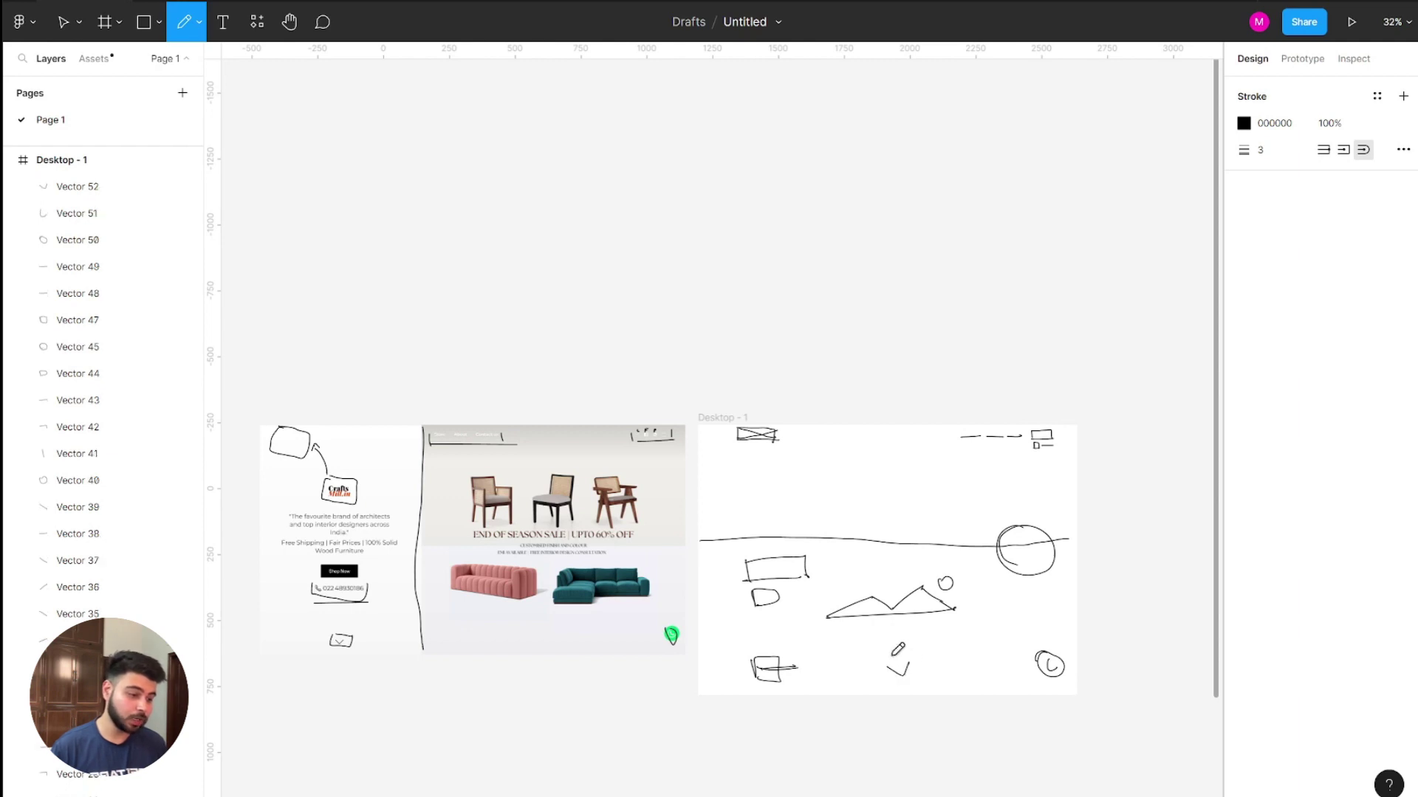
scroll(898, 650, up, 1)
scroll(978, 561, right, 1)
ctrl+scroll(981, 550, up, 5)
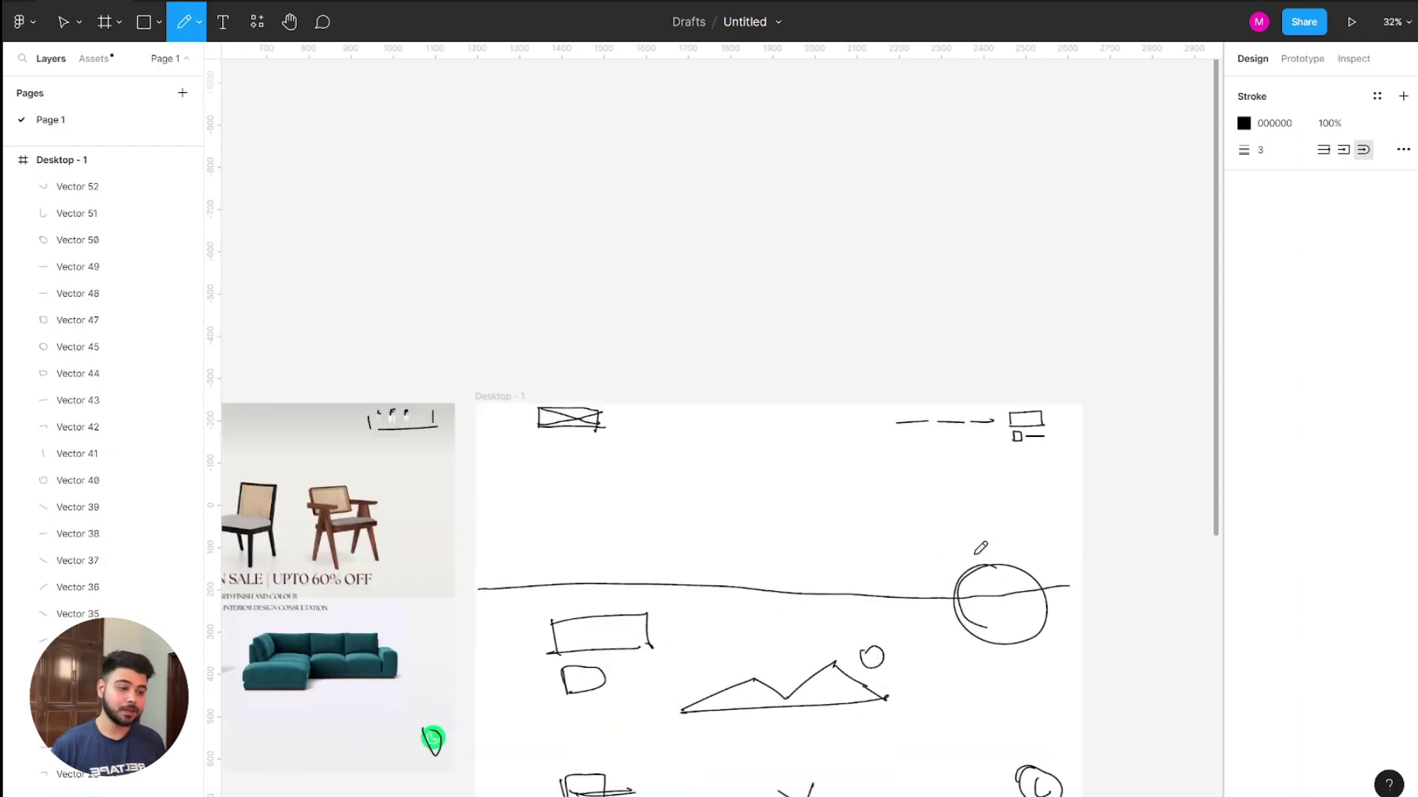
Draw two long bars stacked below the header in Desktop - 1.
ctrl+scroll(981, 548, up, 3)
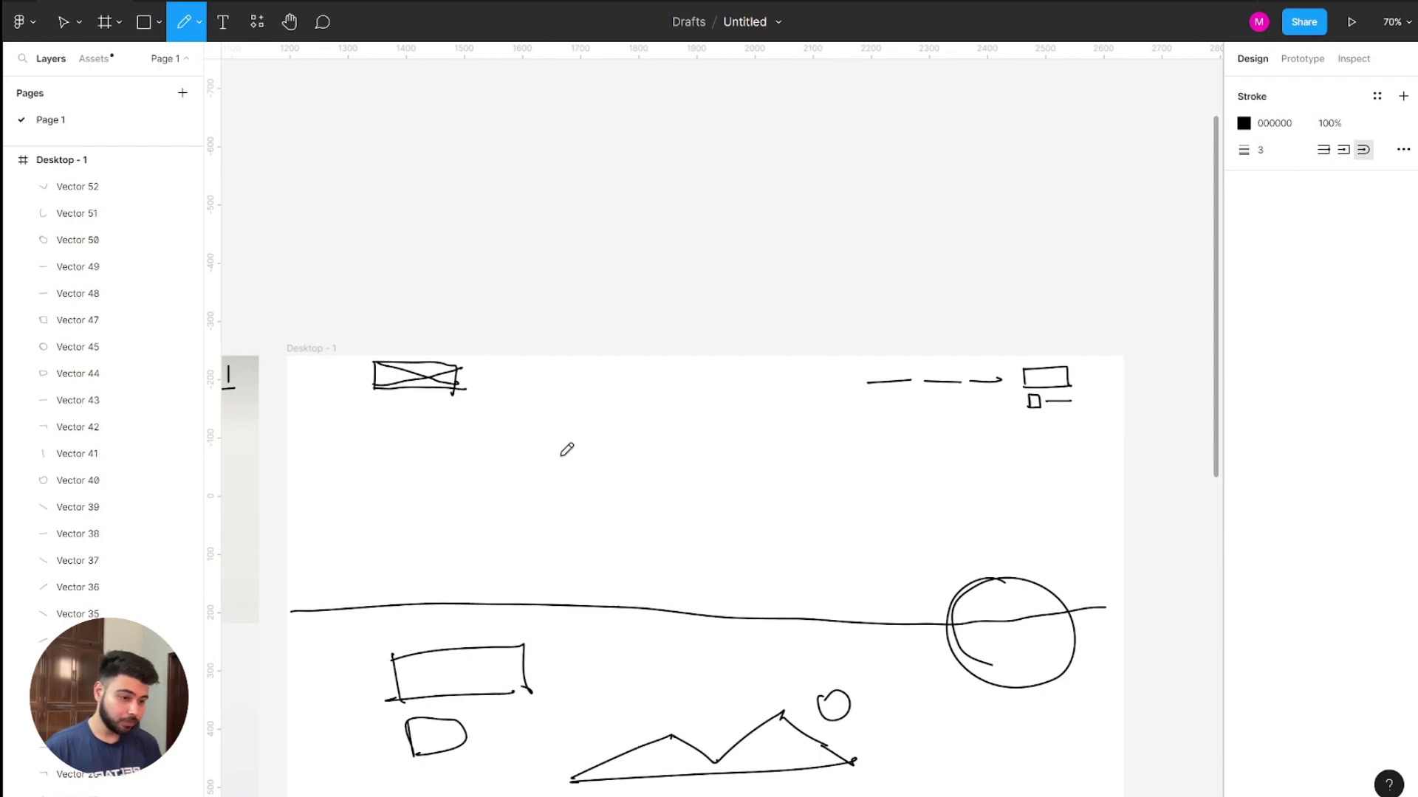
mouse_move(569, 446)
mouse_down()
mouse_move(576, 478)
mouse_move(782, 452)
mouse_move(786, 474)
mouse_up()
drag(576, 481, 795, 476)
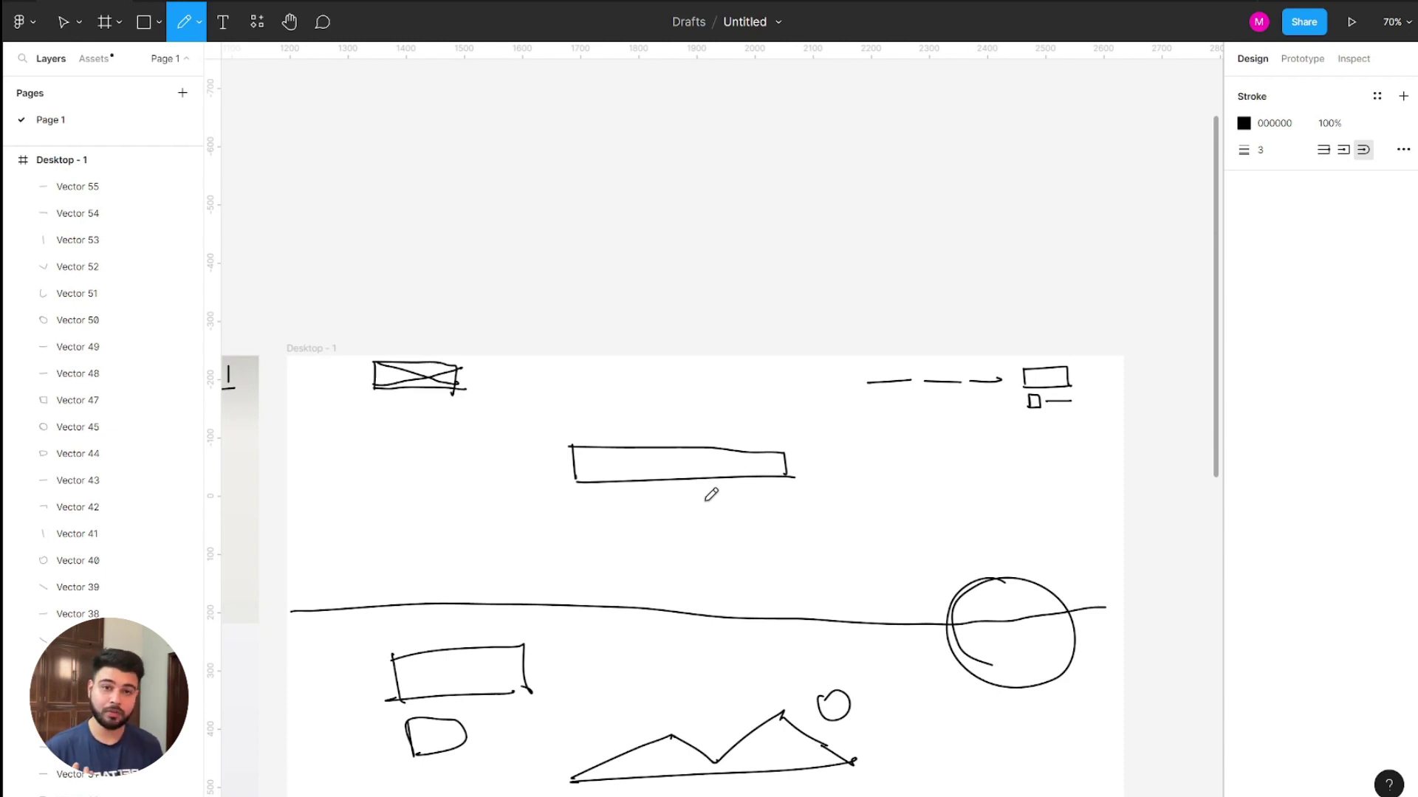
mouse_move(508, 500)
mouse_down()
mouse_move(512, 528)
mouse_move(546, 502)
mouse_move(878, 506)
mouse_up()
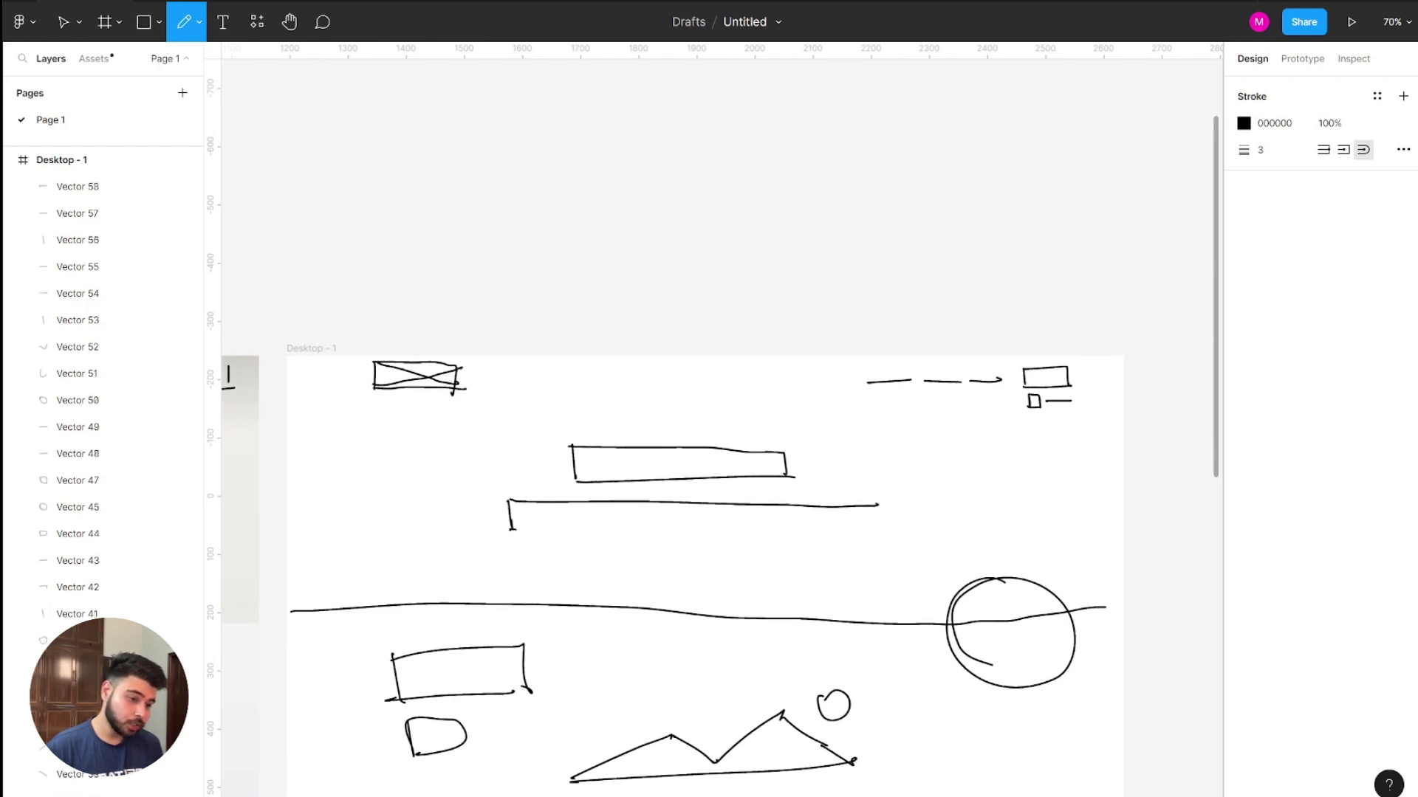
mouse_move(509, 530)
mouse_down()
mouse_move(880, 530)
mouse_move(878, 505)
mouse_up()
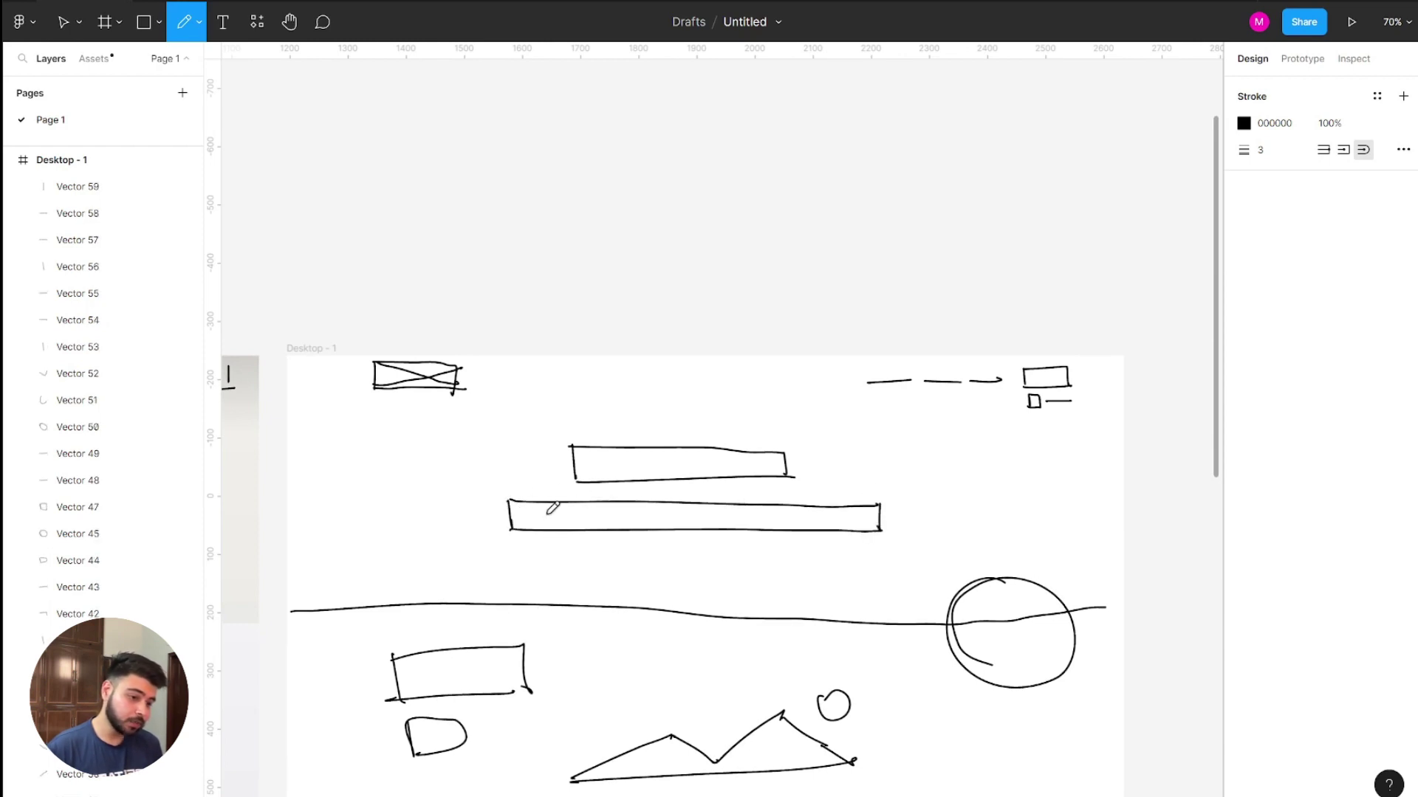
Hatch the lower bar with diagonal strokes, left part then right part.
drag(511, 526, 537, 506)
mouse_move(525, 531)
mouse_down()
mouse_move(567, 507)
mouse_move(763, 505)
mouse_up()
mouse_move(738, 532)
mouse_down()
mouse_move(800, 503)
mouse_move(879, 504)
mouse_move(887, 521)
mouse_up()
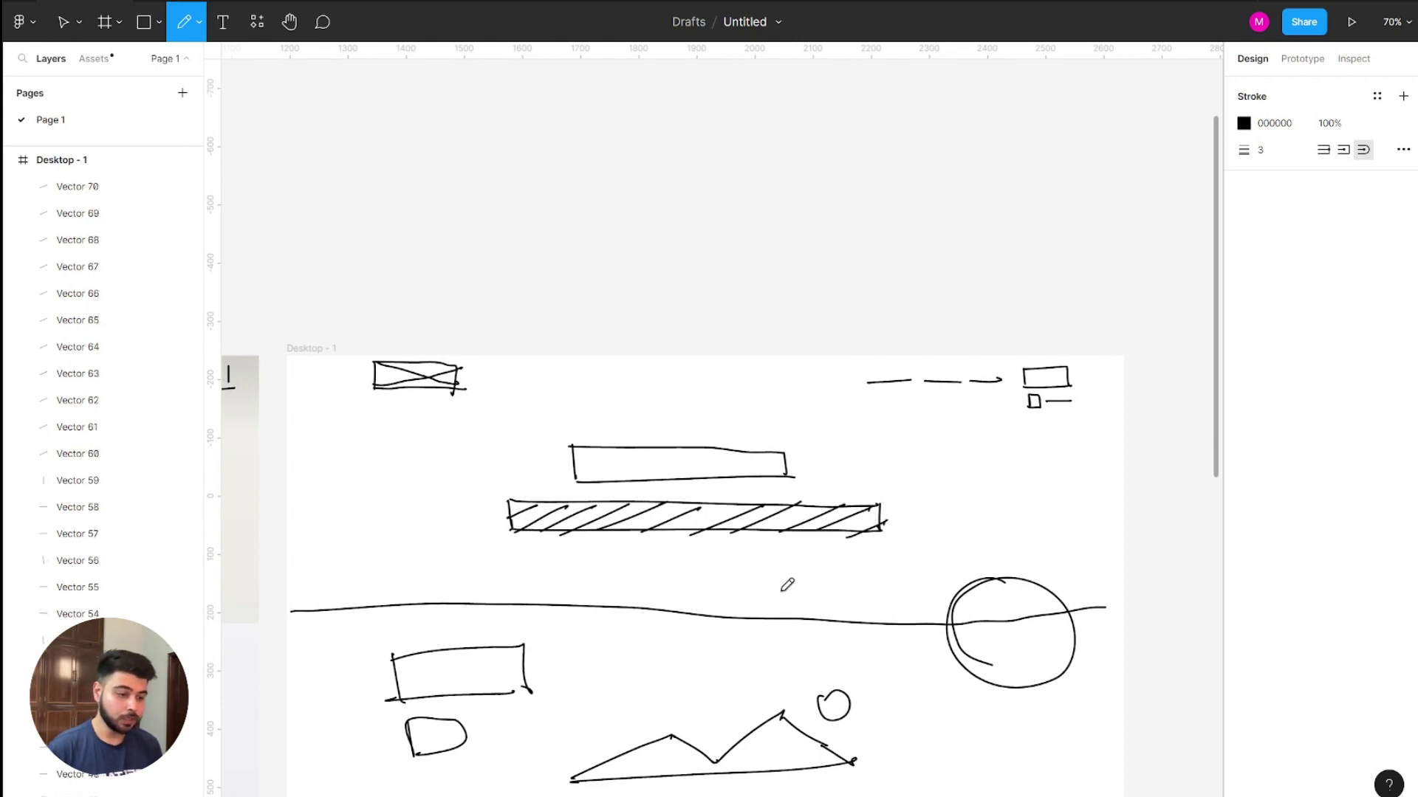
scroll(1055, 527, down, 5)
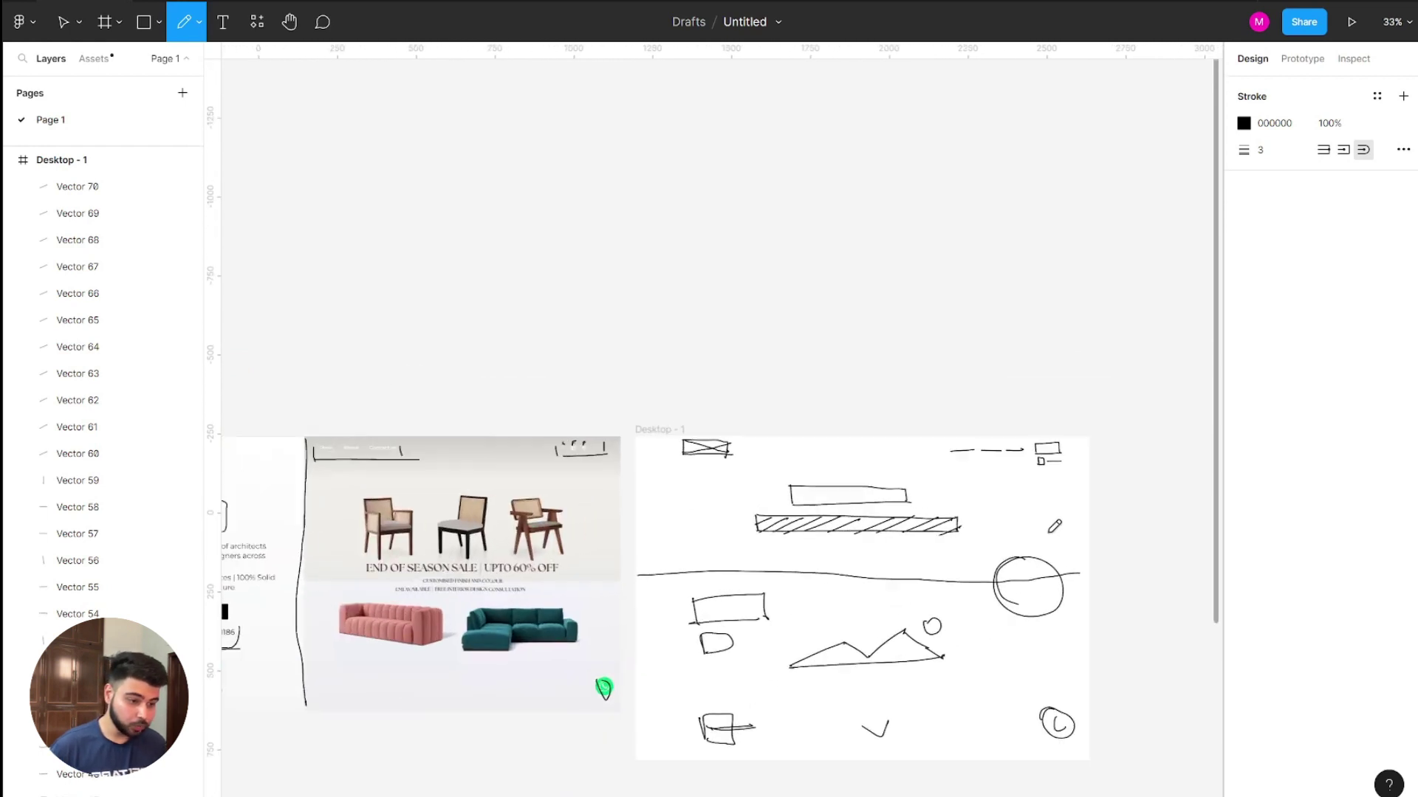
Sketch small nav boxes above the upper bar.
scroll(1055, 526, left, 5)
scroll(793, 550, up, 1)
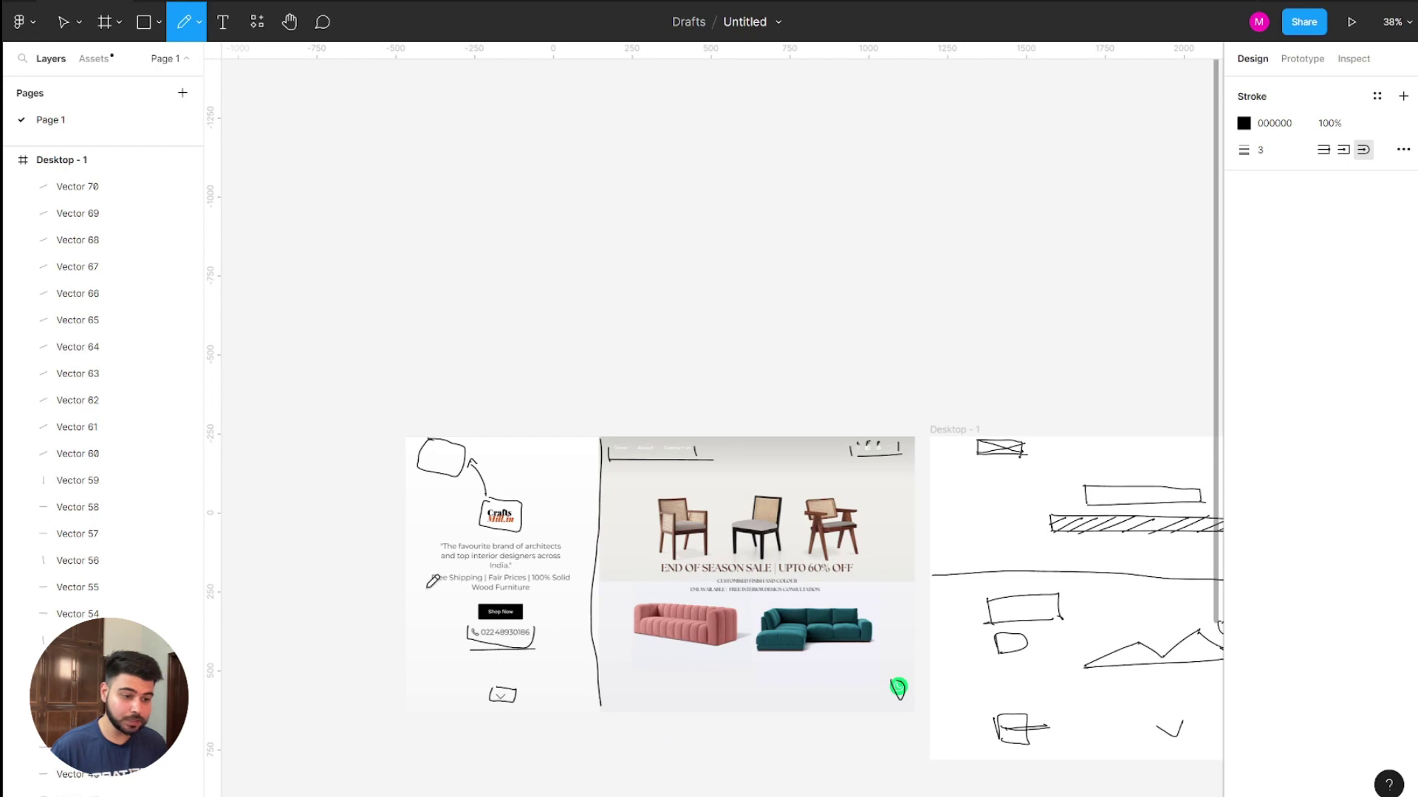
scroll(541, 588, right, 5)
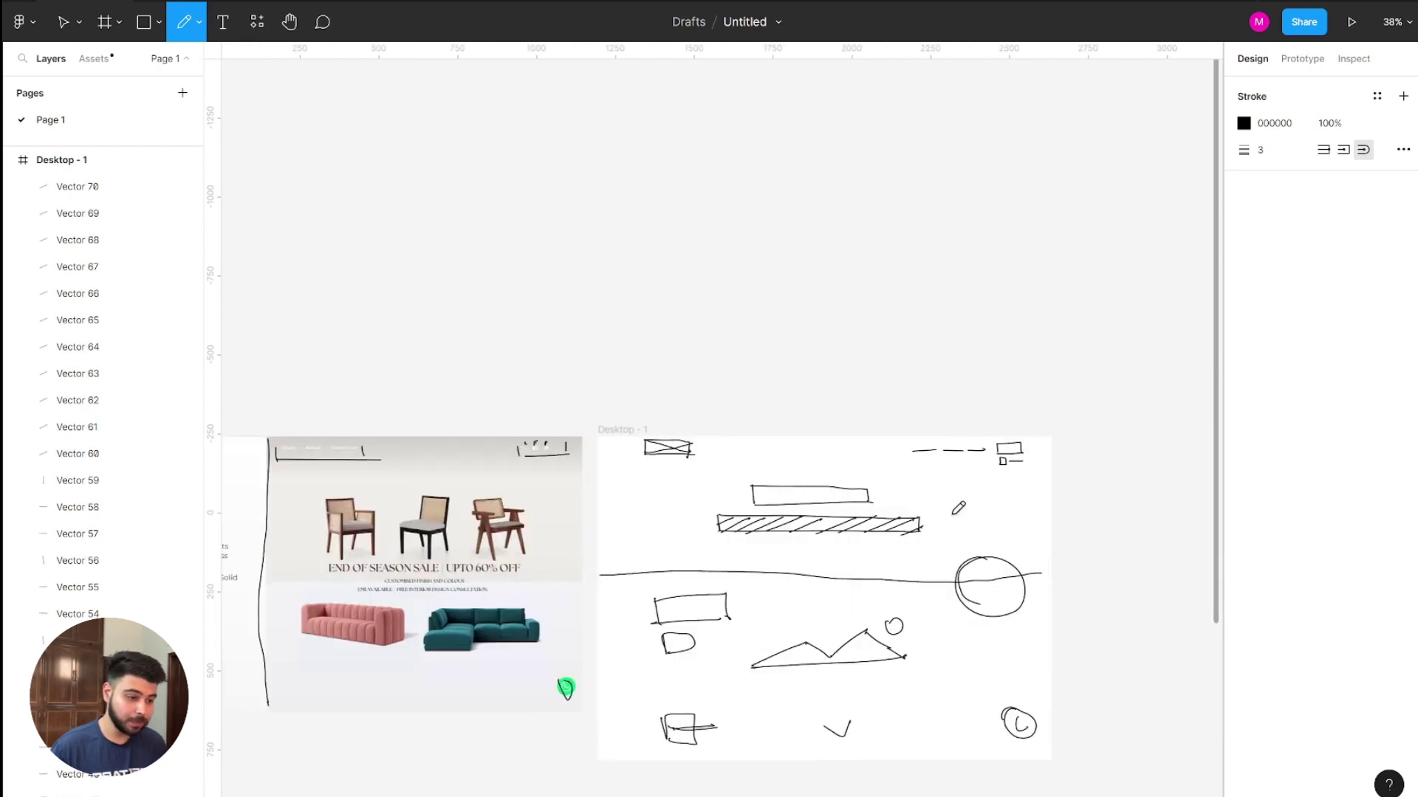
scroll(958, 508, up, 2)
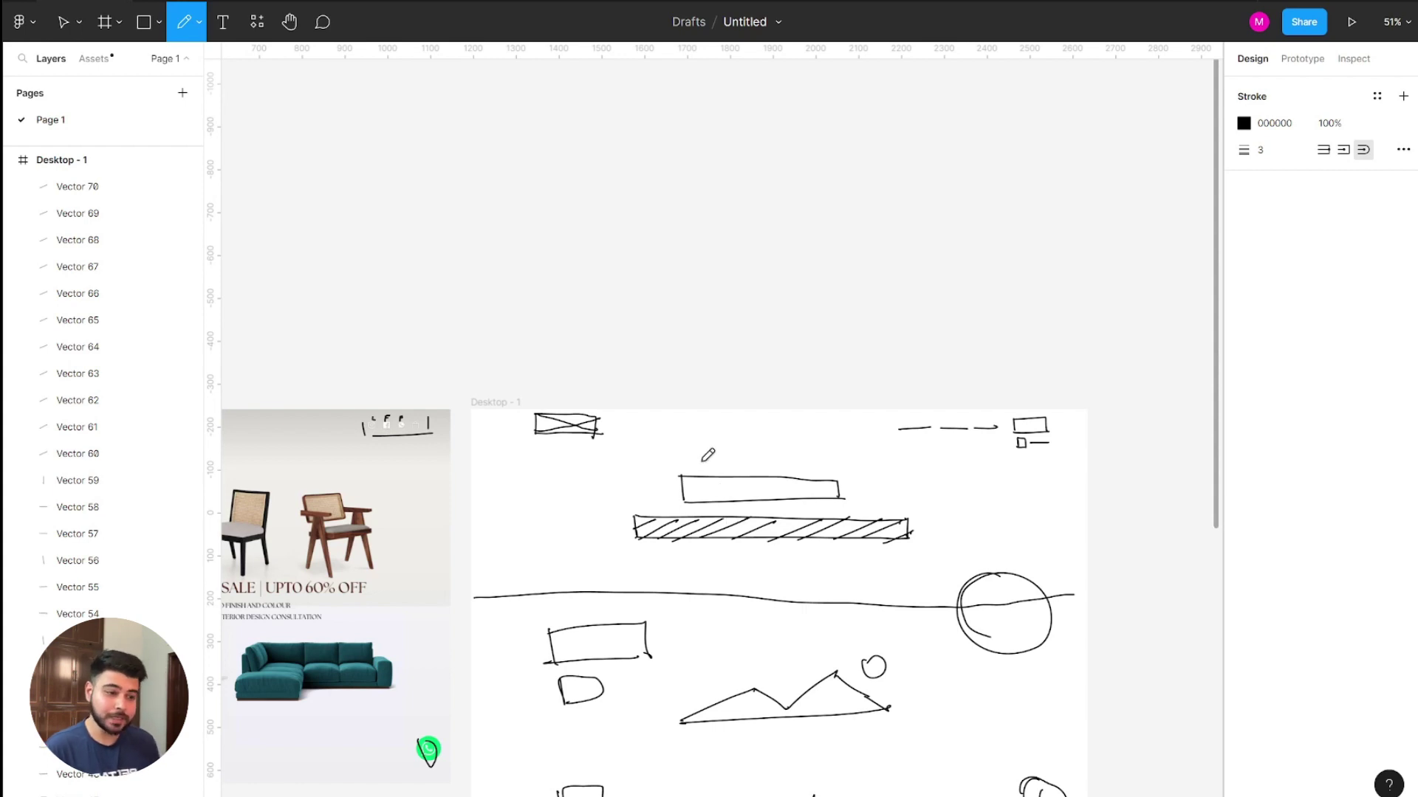
mouse_move(703, 468)
mouse_down()
mouse_move(805, 473)
mouse_move(806, 461)
mouse_up()
Draw a scribble-filled button box beneath the hatched bar.
mouse_move(742, 583)
mouse_down()
mouse_move(813, 553)
mouse_move(818, 584)
mouse_move(743, 579)
mouse_move(779, 574)
mouse_move(757, 572)
mouse_move(809, 569)
mouse_up()
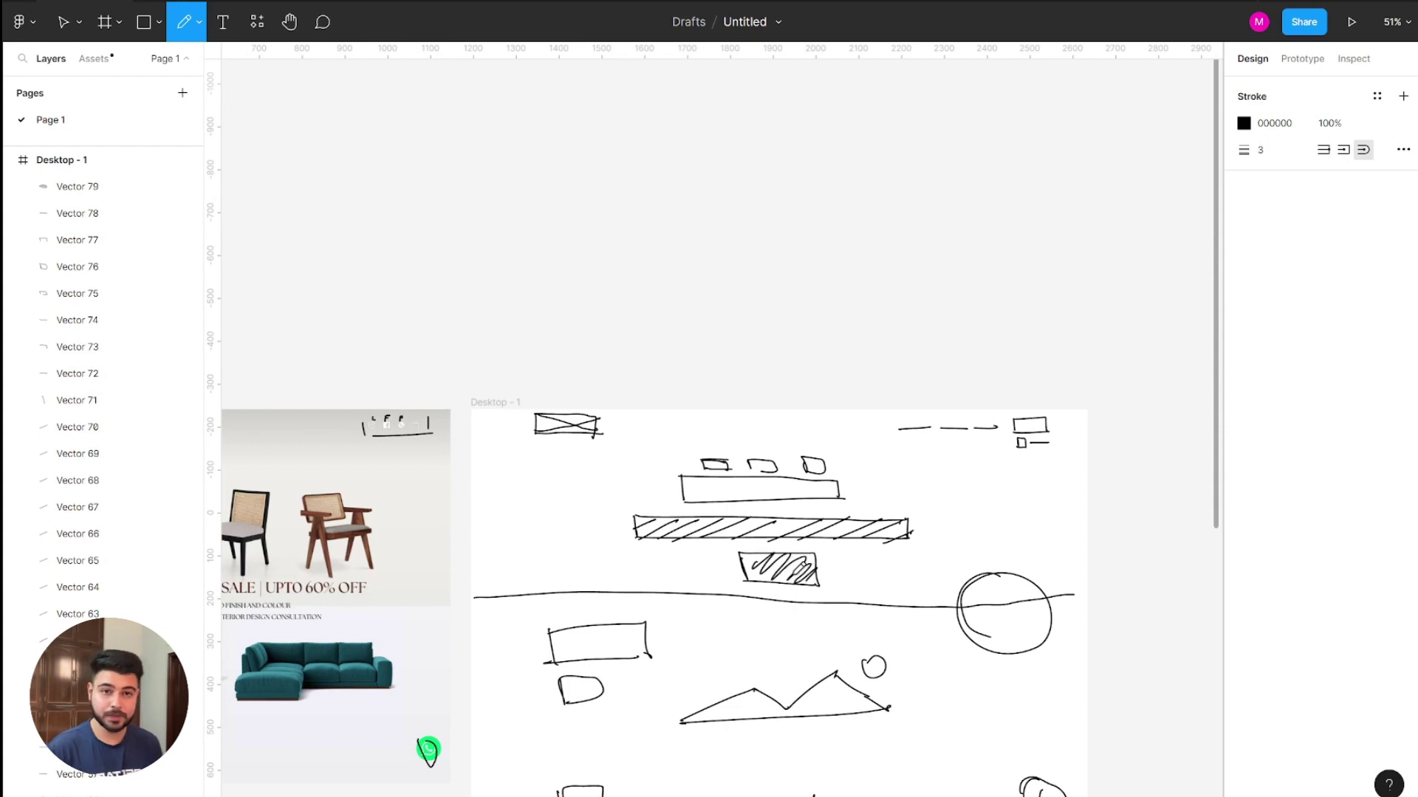
scroll(798, 568, down, 4)
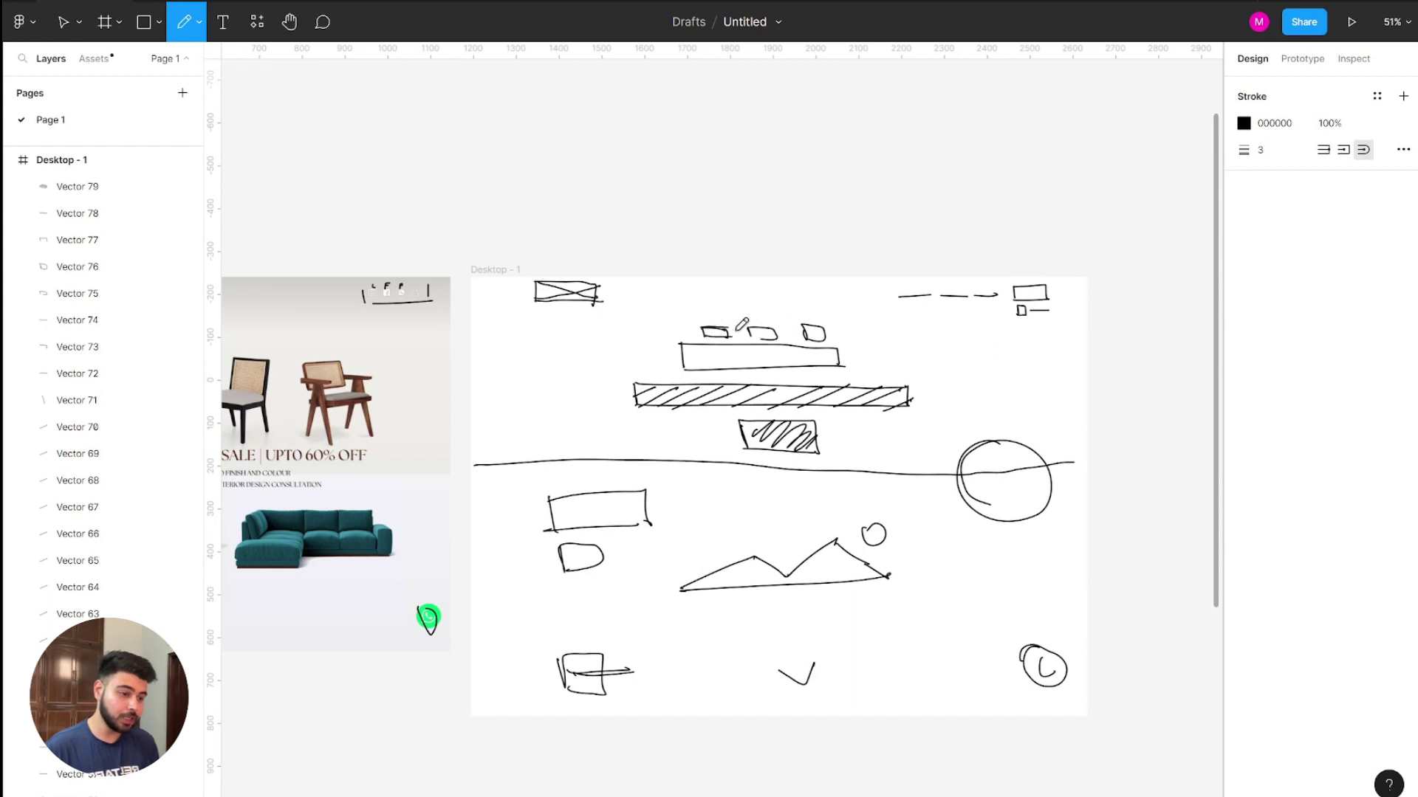
drag(675, 447, 678, 451)
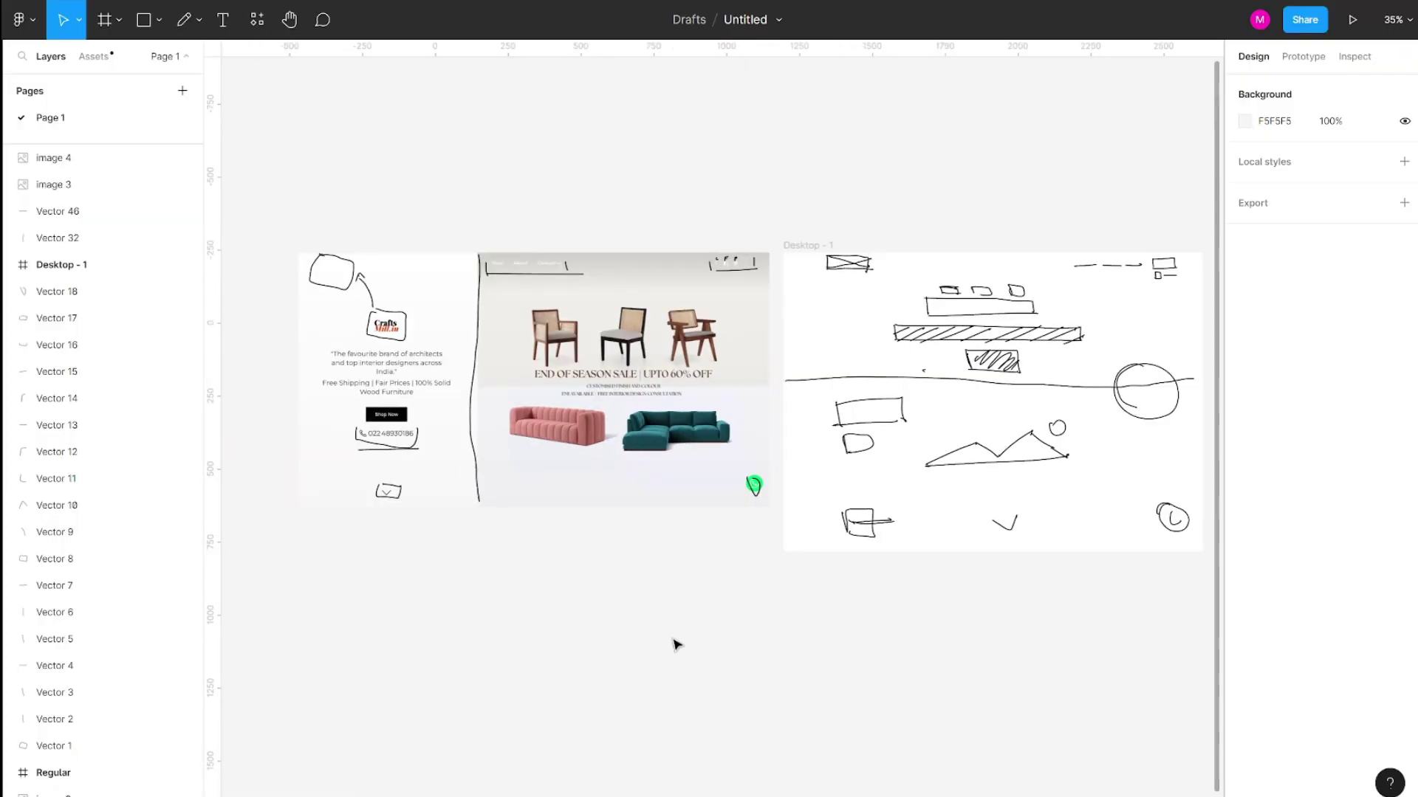
Create a Desktop frame and give it a 12-column layout grid.
key(f)
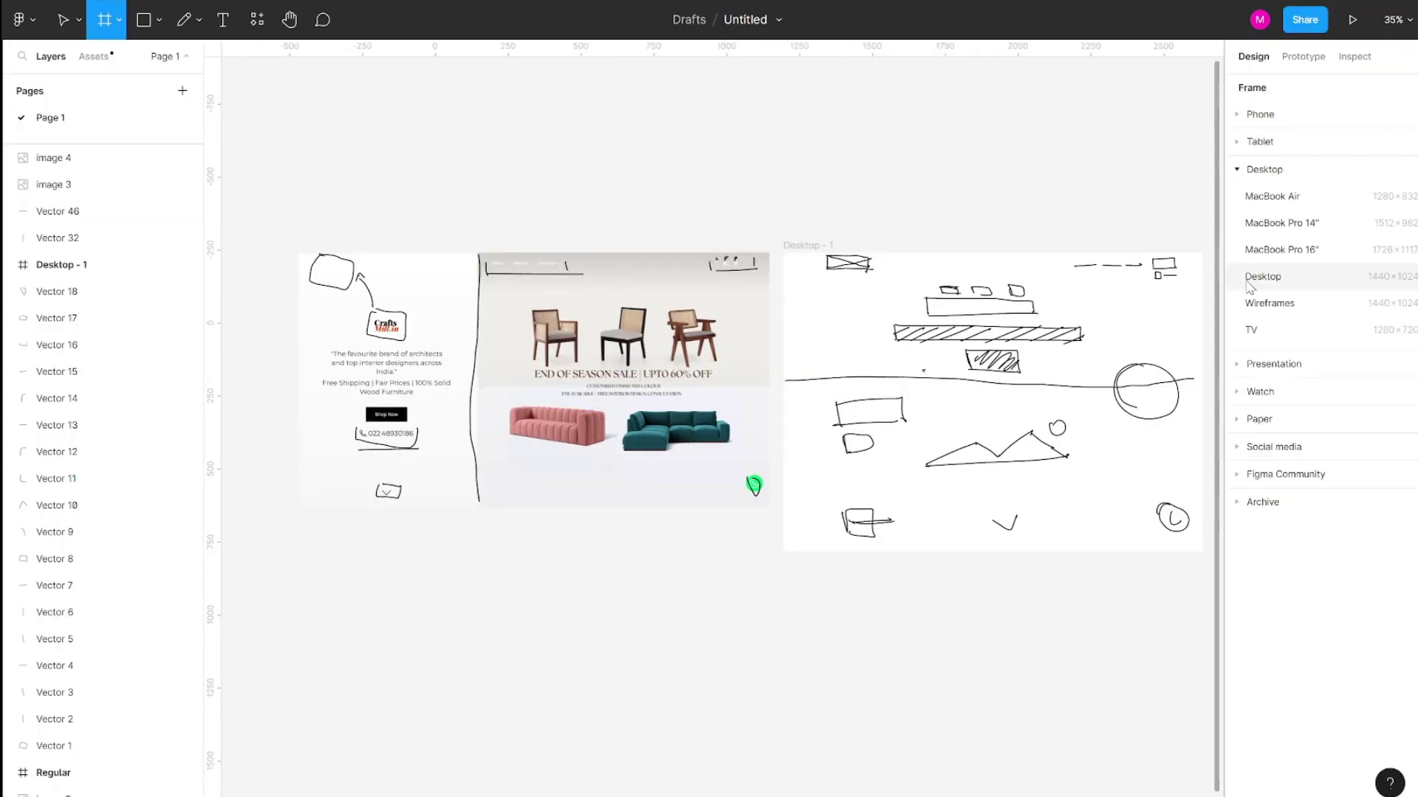
click(1262, 276)
click(1404, 317)
click(1245, 343)
click(1057, 346)
double_click(1045, 410)
text(12)
click(1191, 471)
text(1)
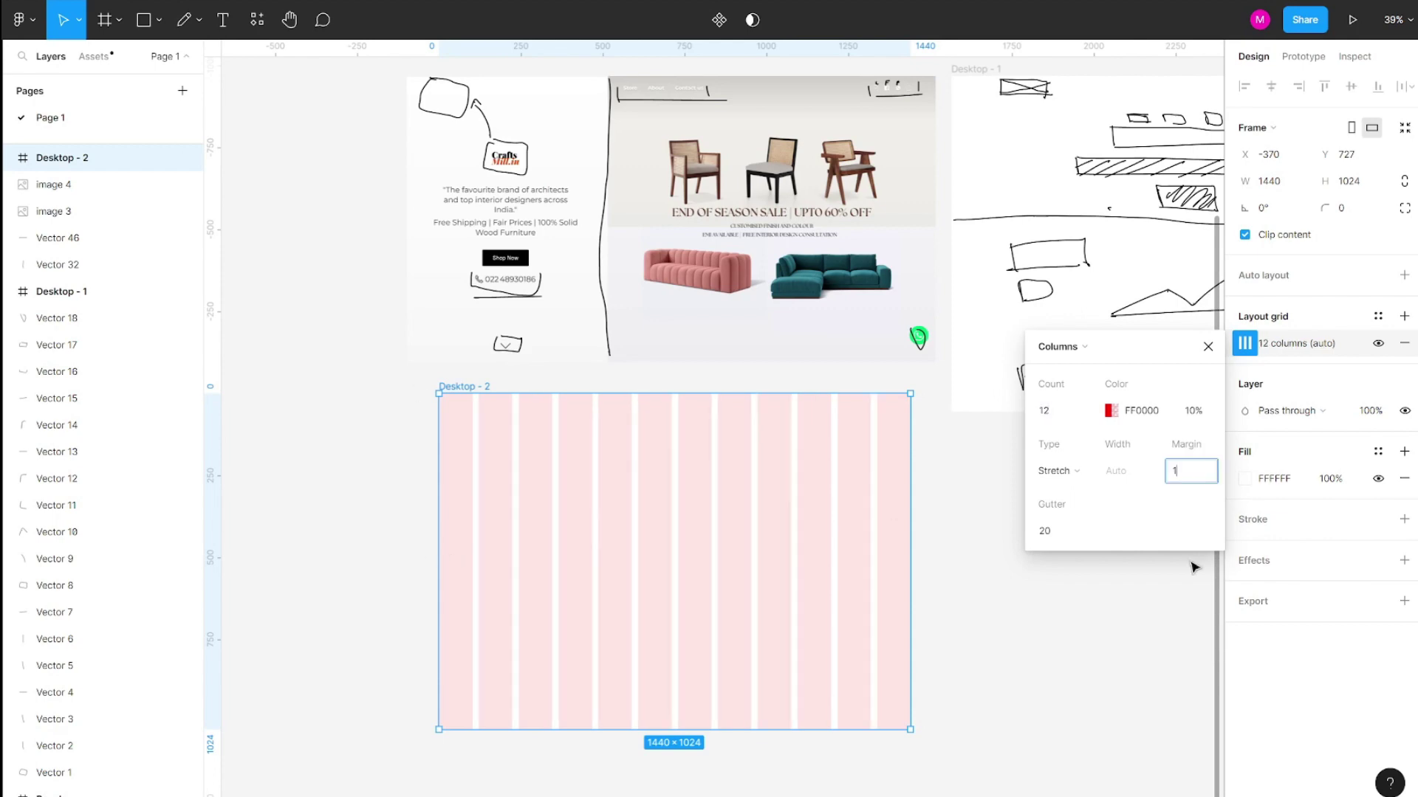
click(1075, 538)
Place the logo, Store/About/Contact Us nav links and bag icon across the top bar.
scroll(763, 617, down, 3)
drag(763, 617, 1216, 64)
scroll(559, 186, down, 3)
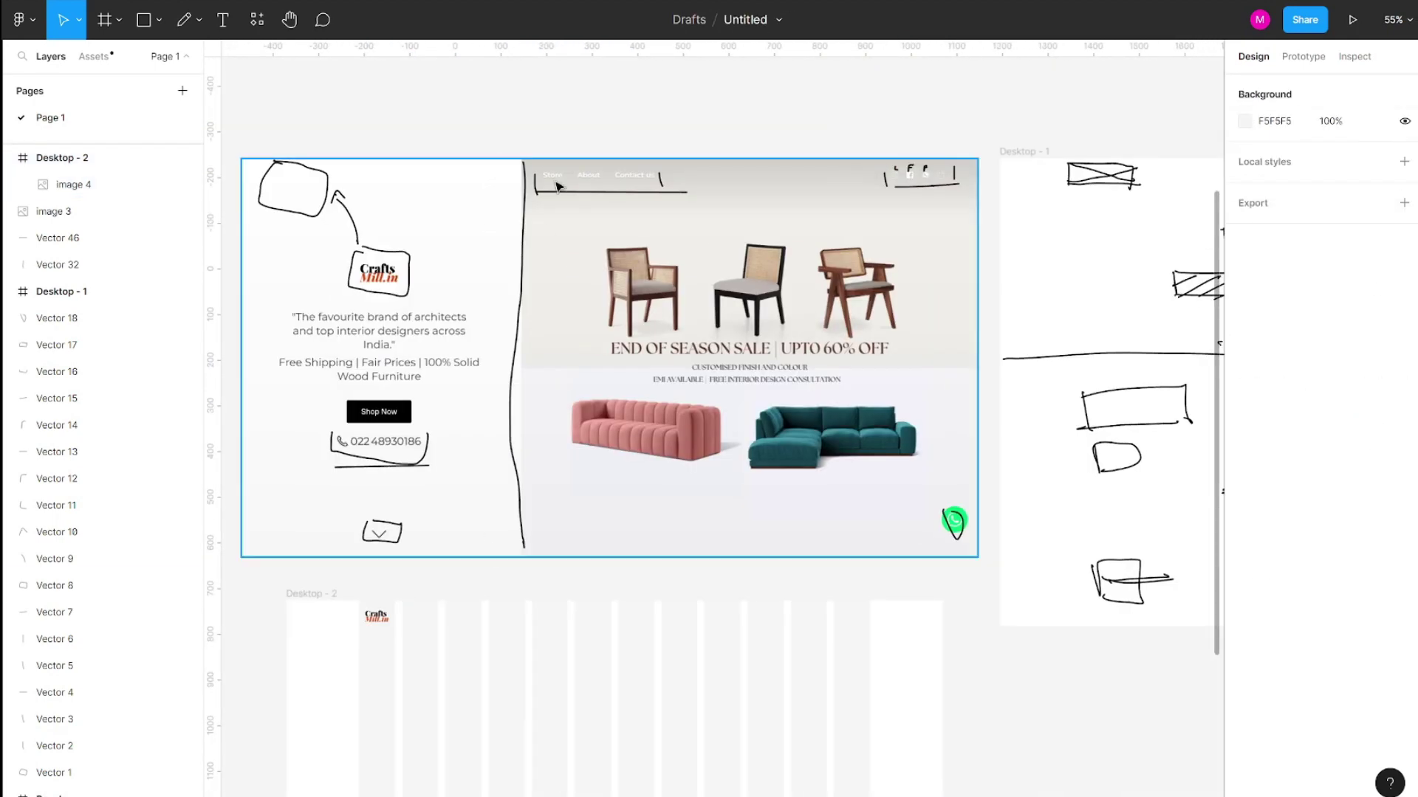
key(t)
click(680, 649)
text(Store)
scroll(702, 760, up, 3)
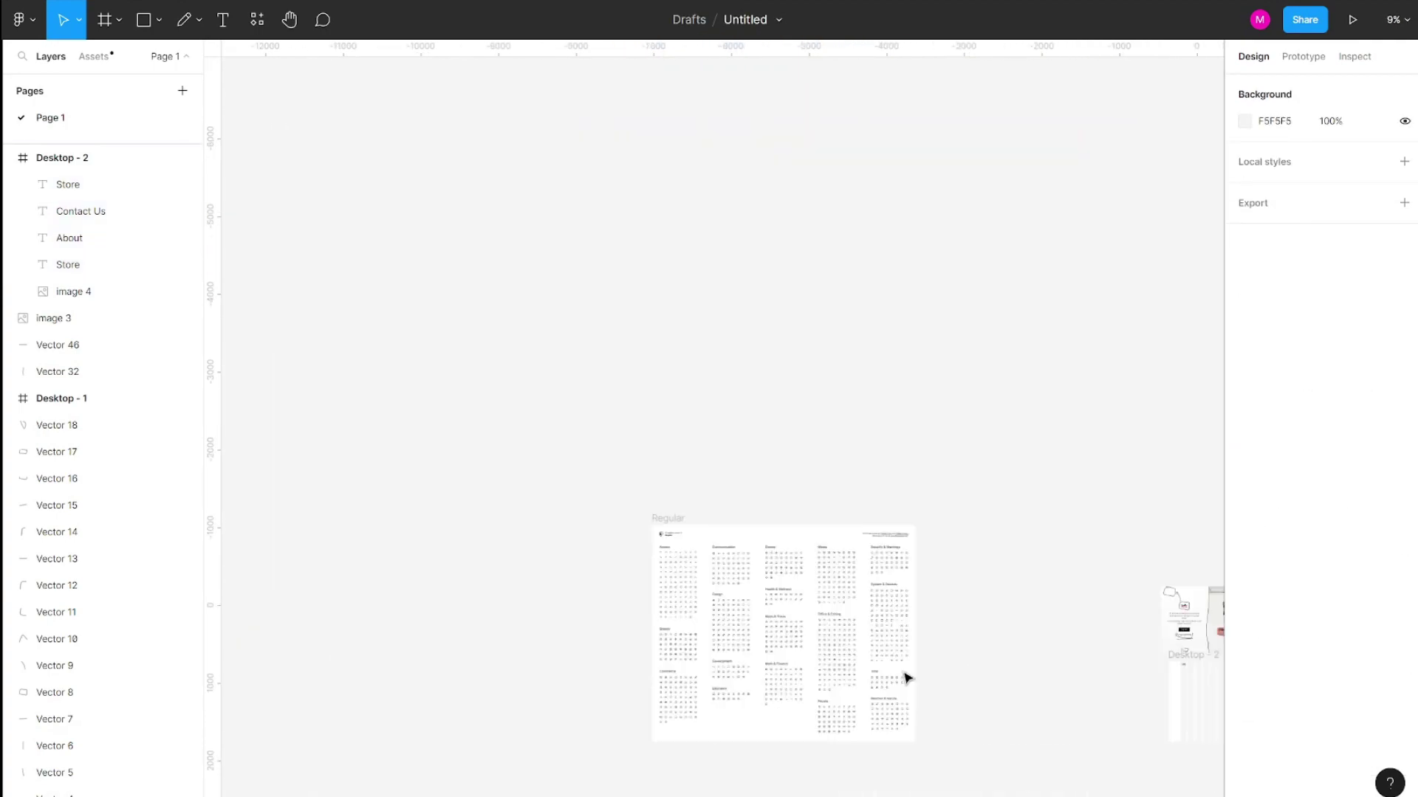
scroll(520, 639, up, 5)
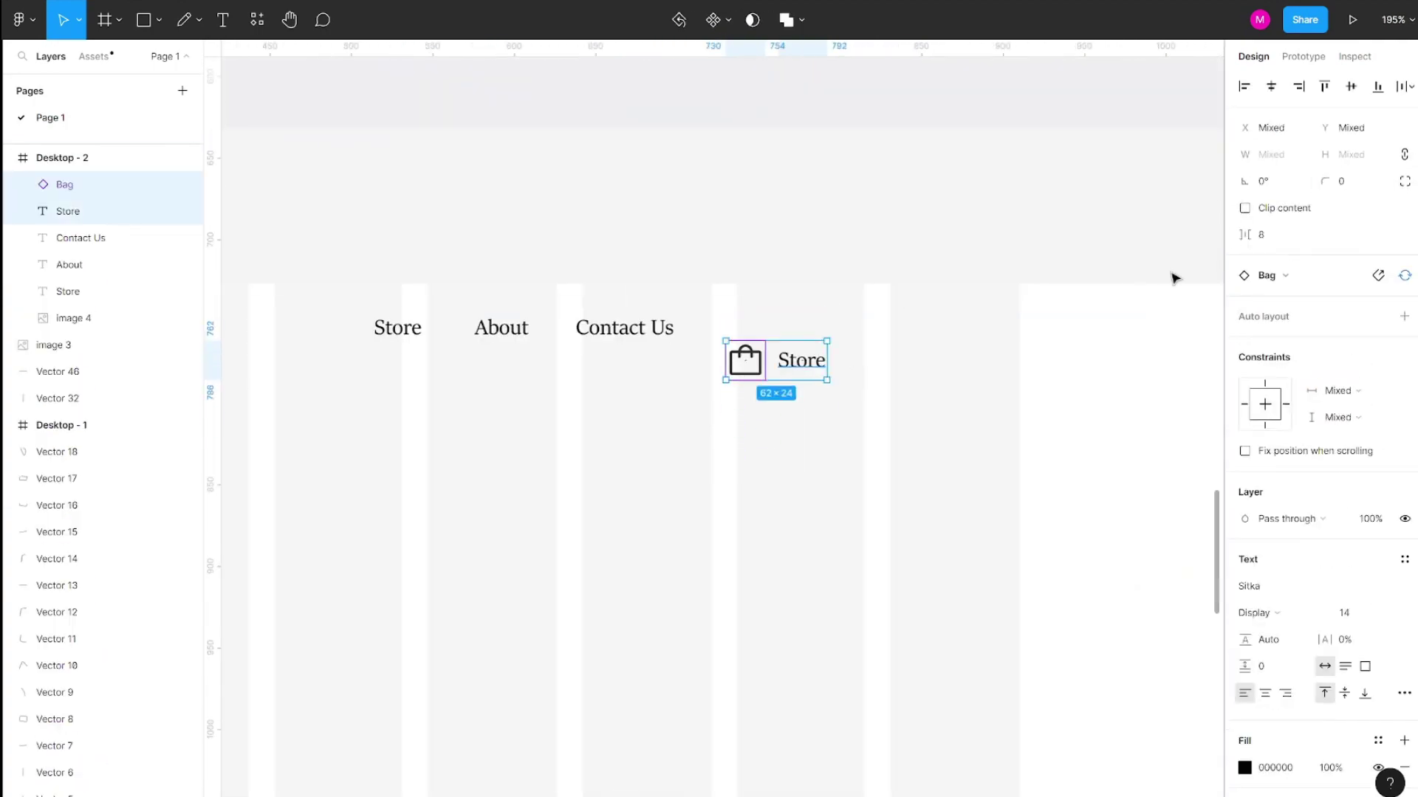
click(891, 441)
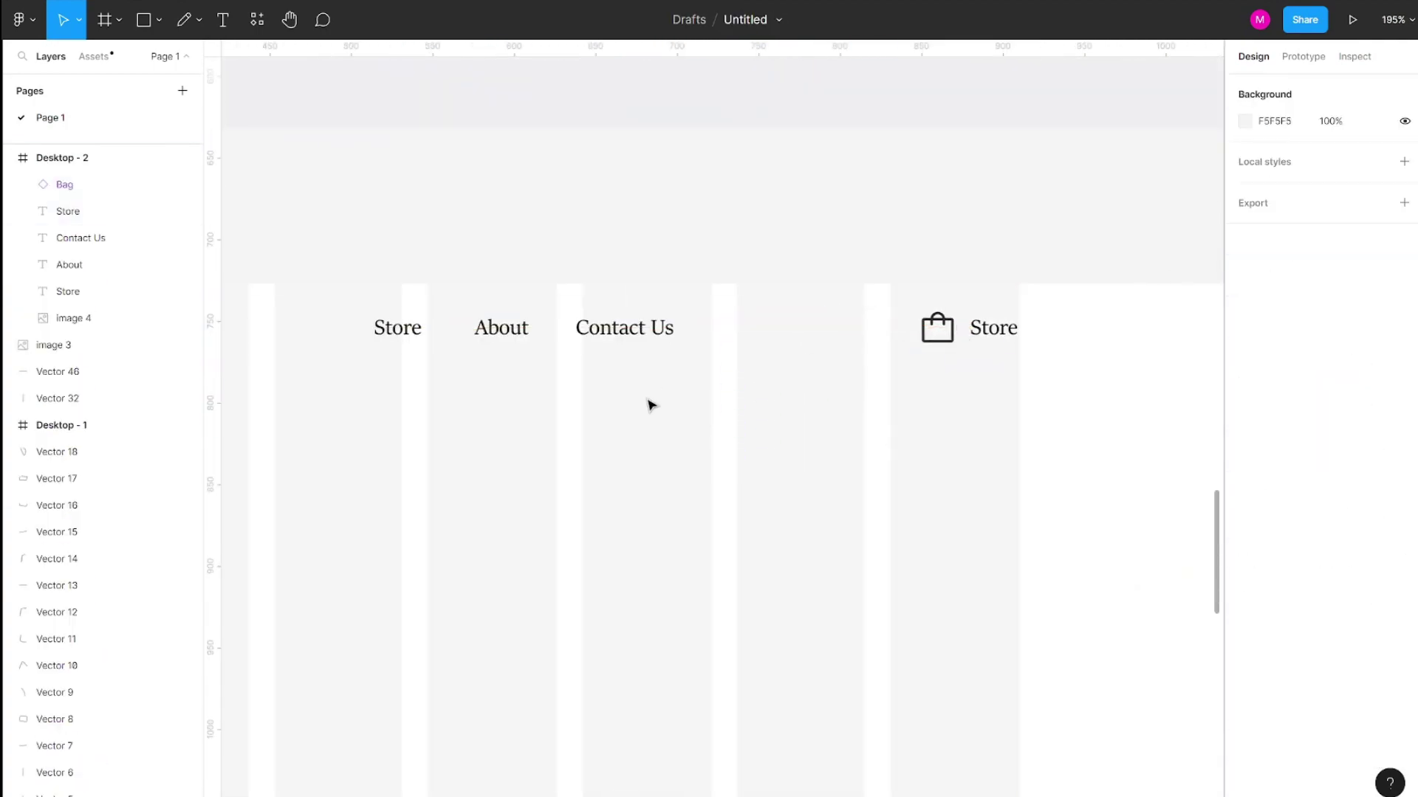
drag(651, 405, 355, 314)
drag(624, 327, 850, 325)
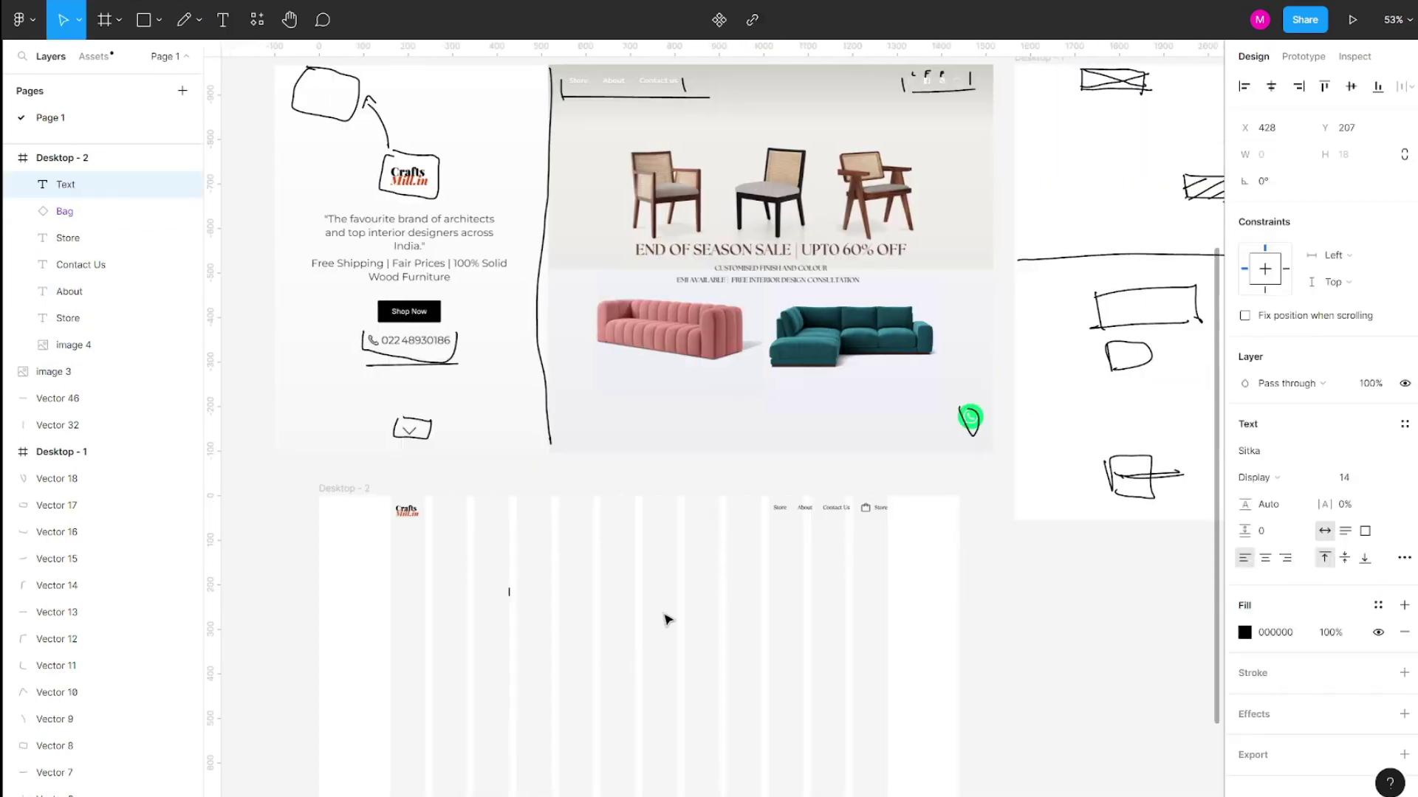
Add the headline 'Best Furniture around you!' at 56 pt with a brown accent.
text(Best Furniture around you!)
key(Escape)
click(1357, 487)
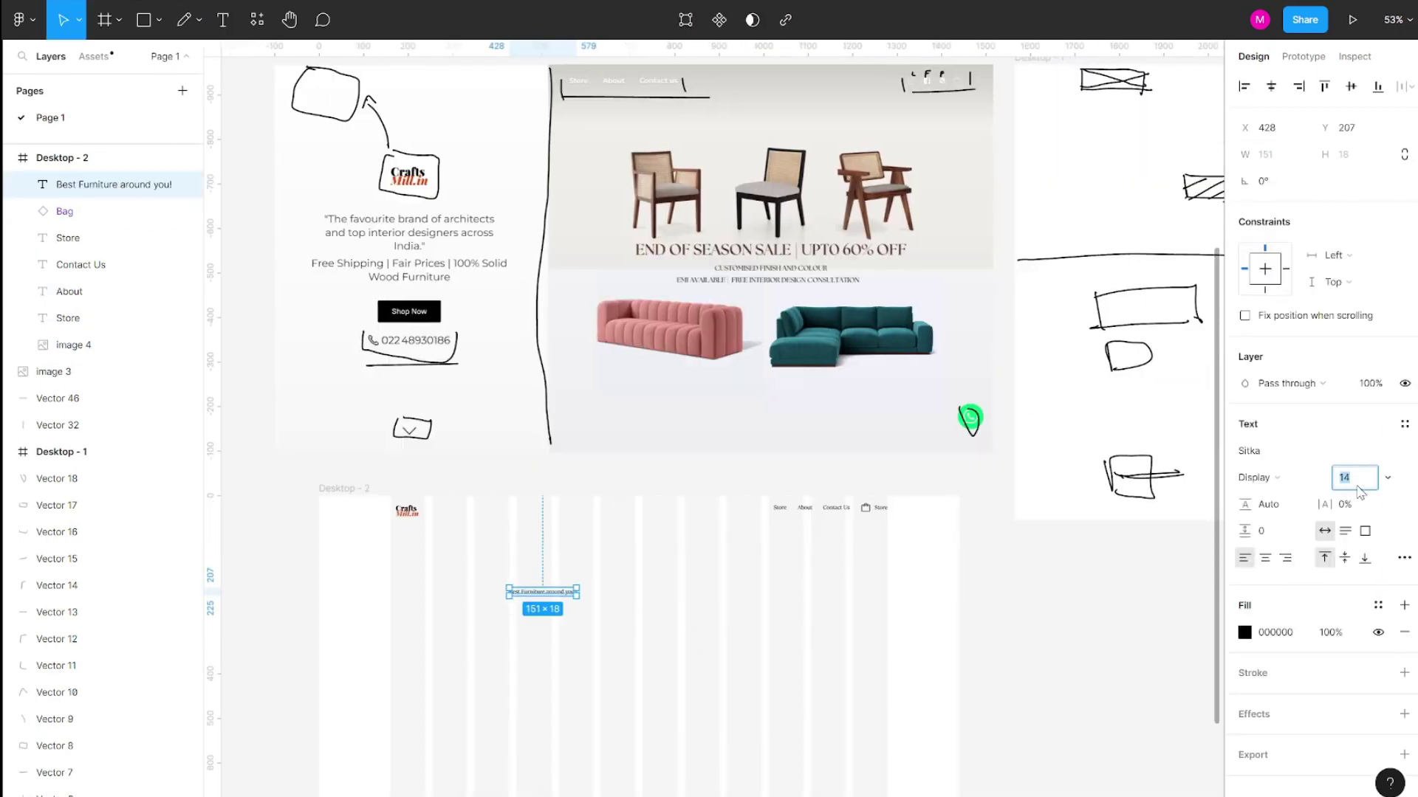
text(56)
key(Return)
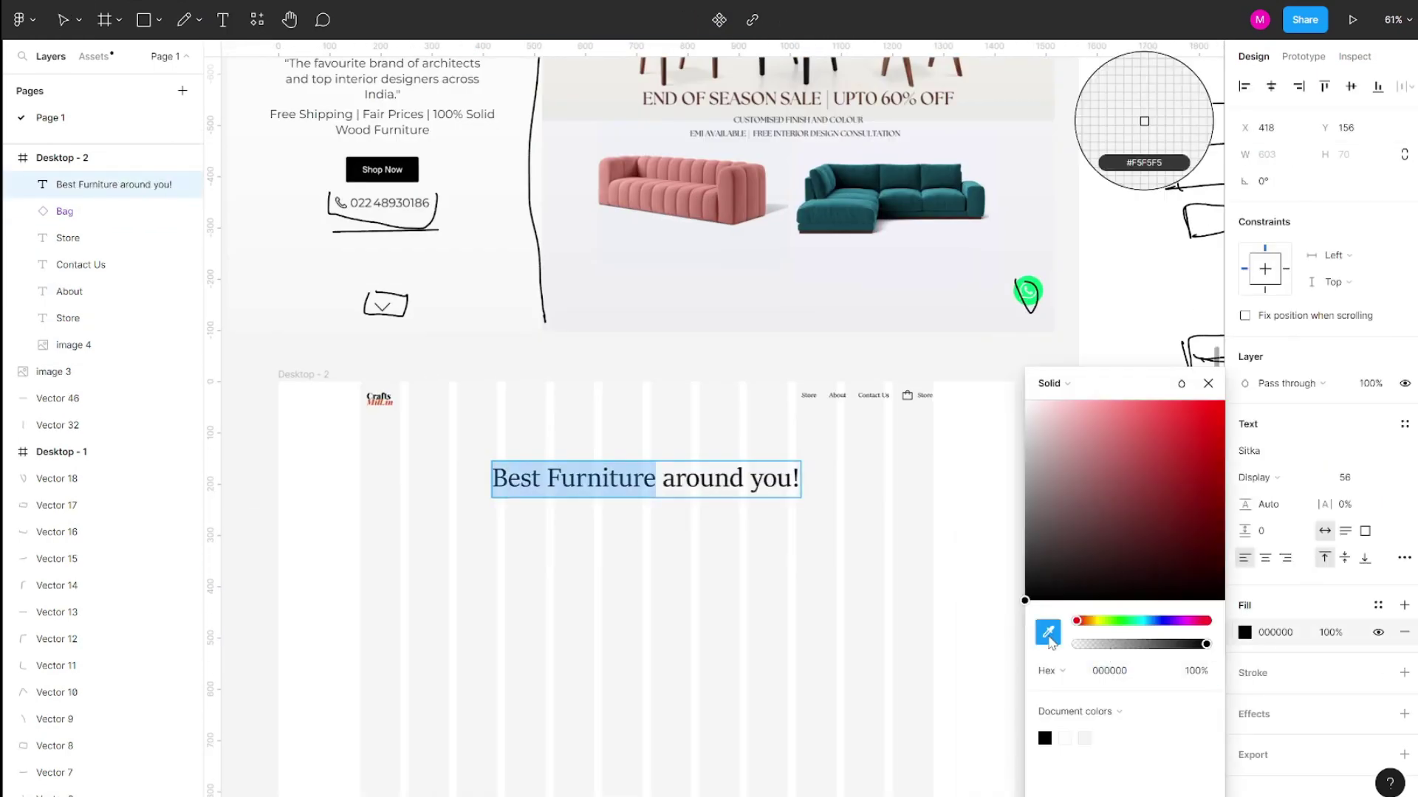
click(1172, 523)
key(Escape)
Add the tagline text beginning "The favo… below the headline.
scroll(761, 662, down, 2)
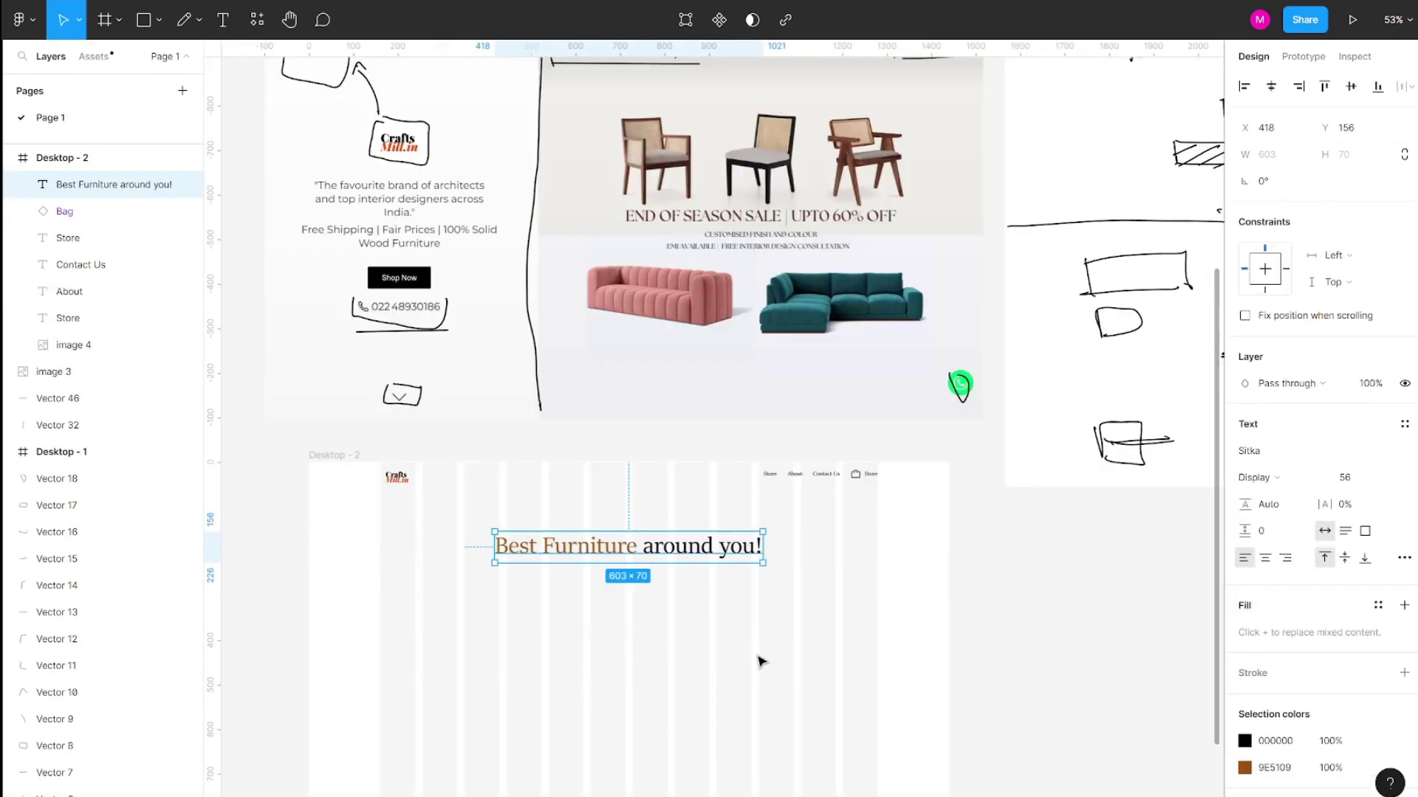
key(Escape)
scroll(762, 662, up, 1)
scroll(848, 559, down, 2)
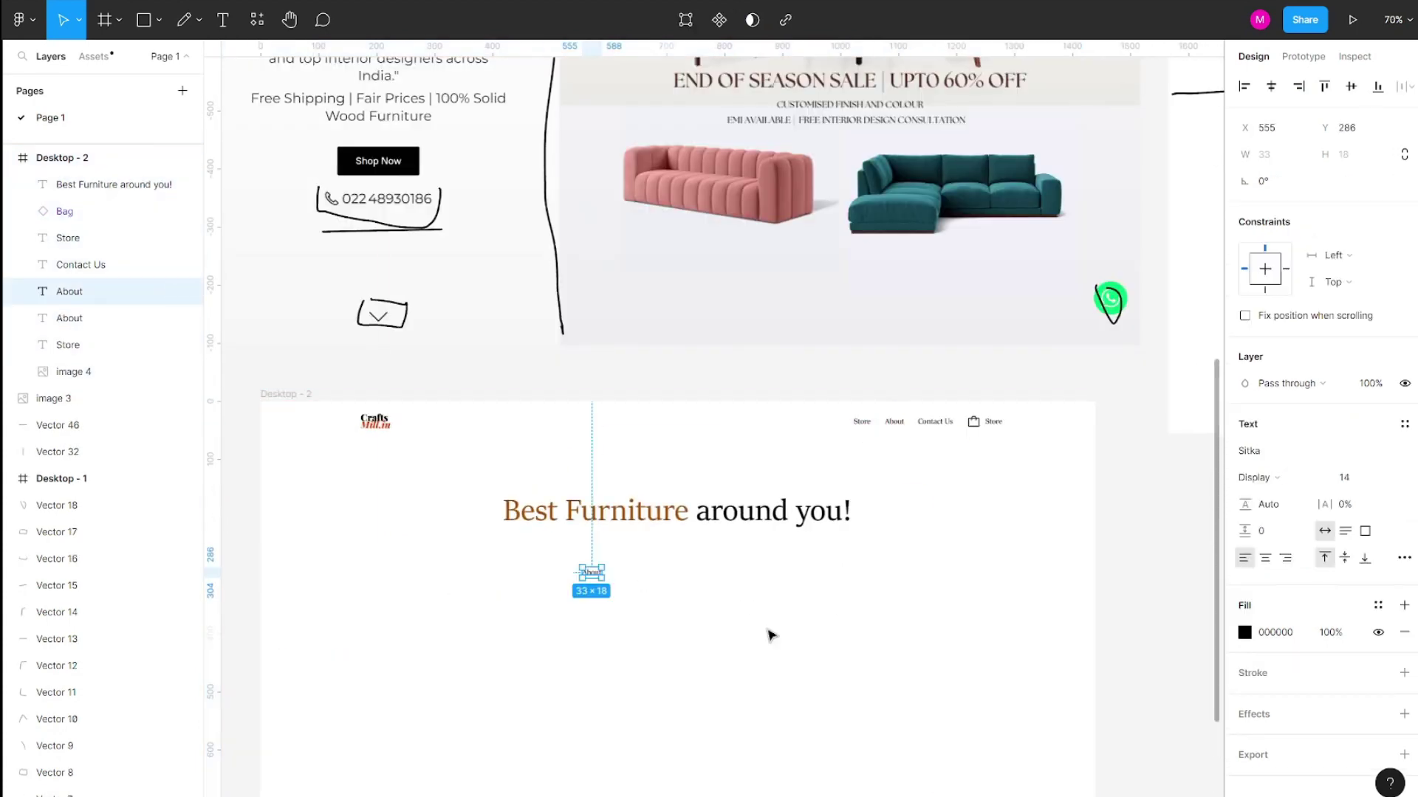
scroll(769, 633, up, 1)
text("The favourite brand of architects and top interior designers accross India)
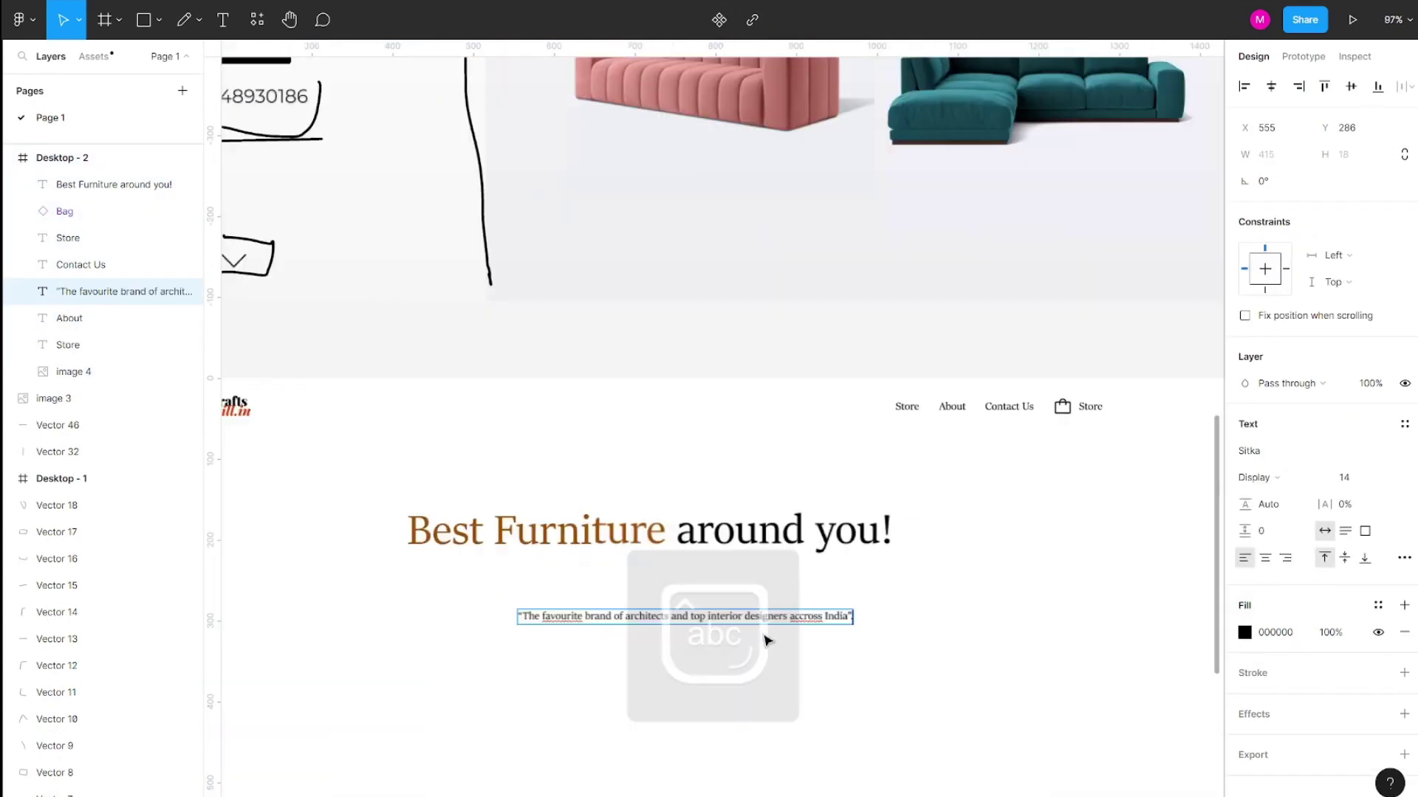
scroll(762, 636, down, 3)
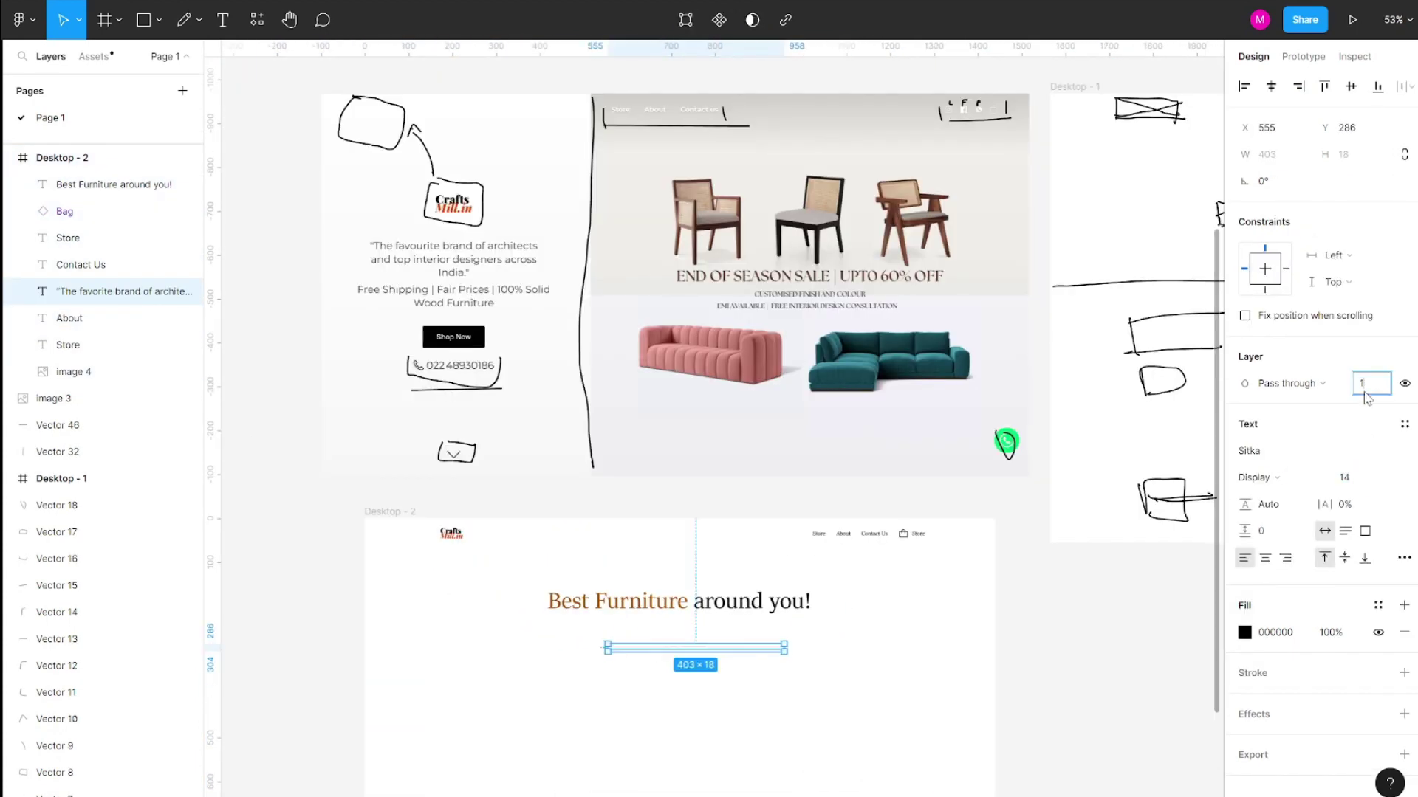
Add a black Shop Now button with white text under the tagline.
click(706, 690)
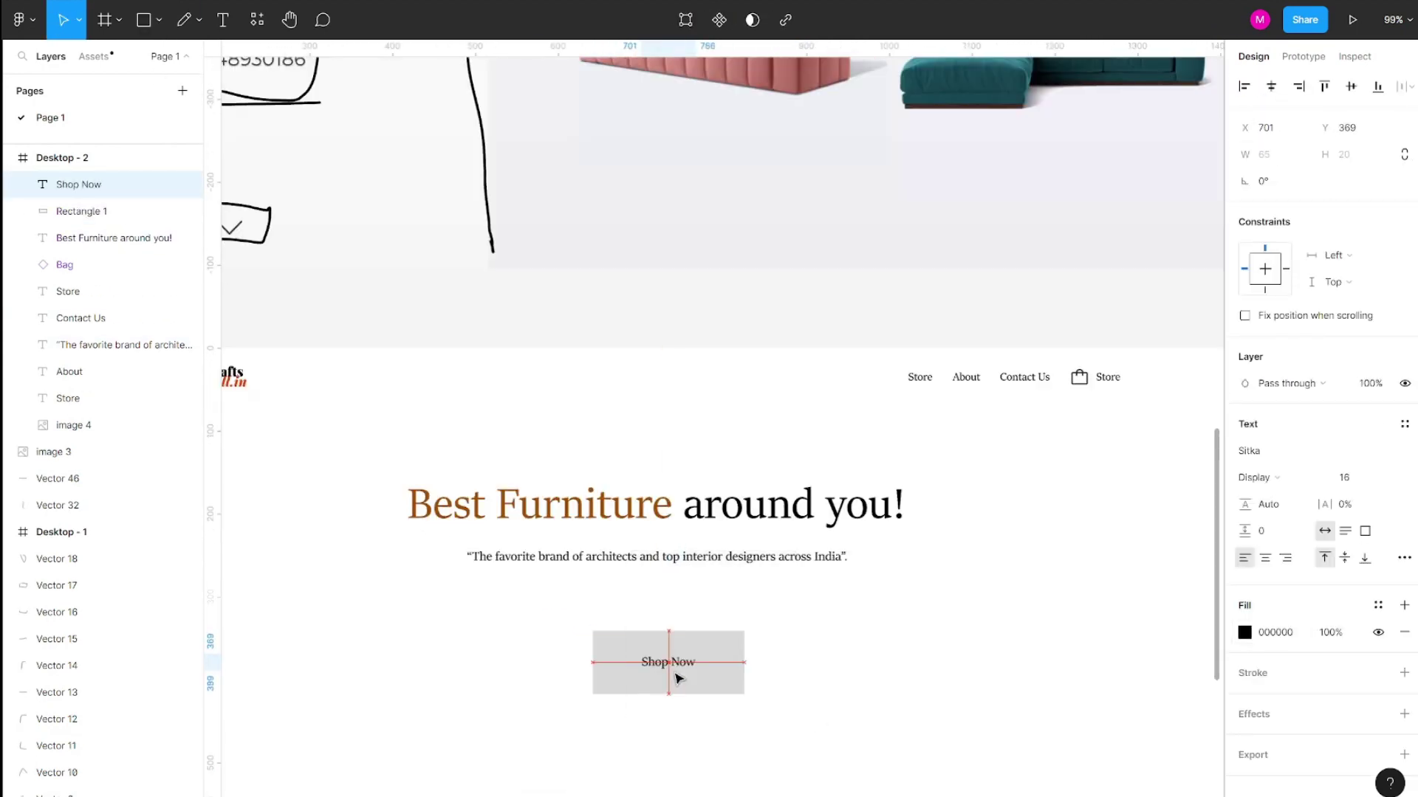
click(672, 674)
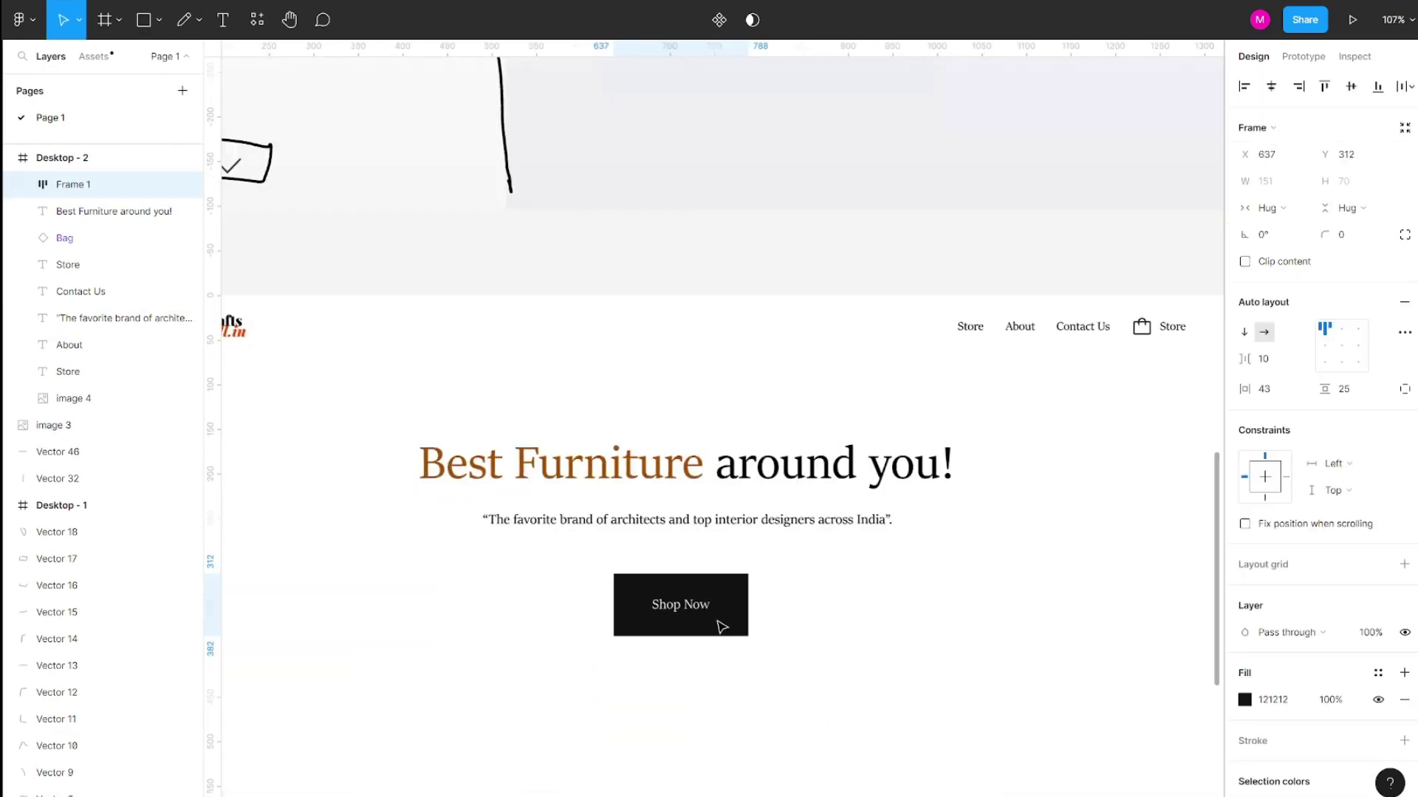
click(722, 624)
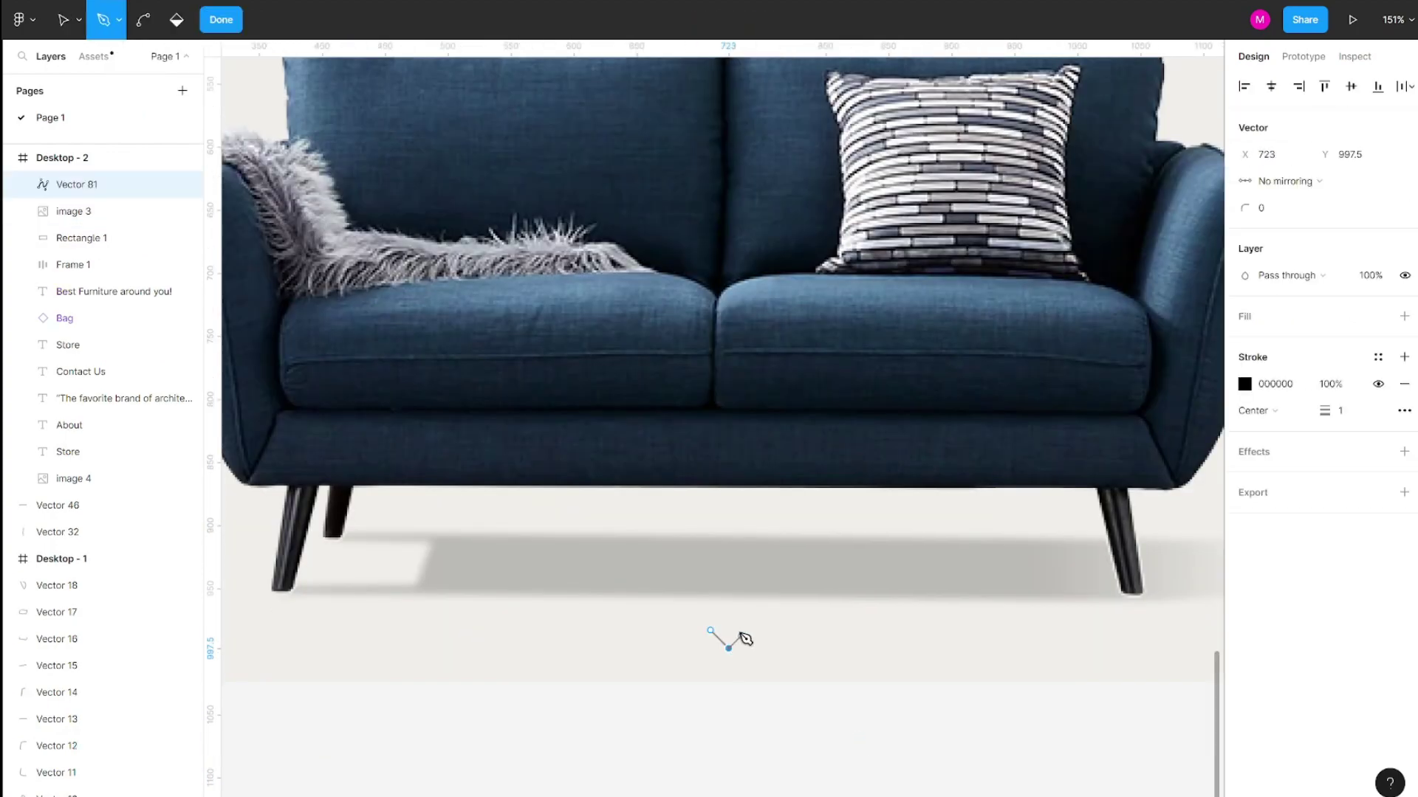
Place the down chevron and set the tagline's text colour to 55555.
scroll(764, 734, up, 3)
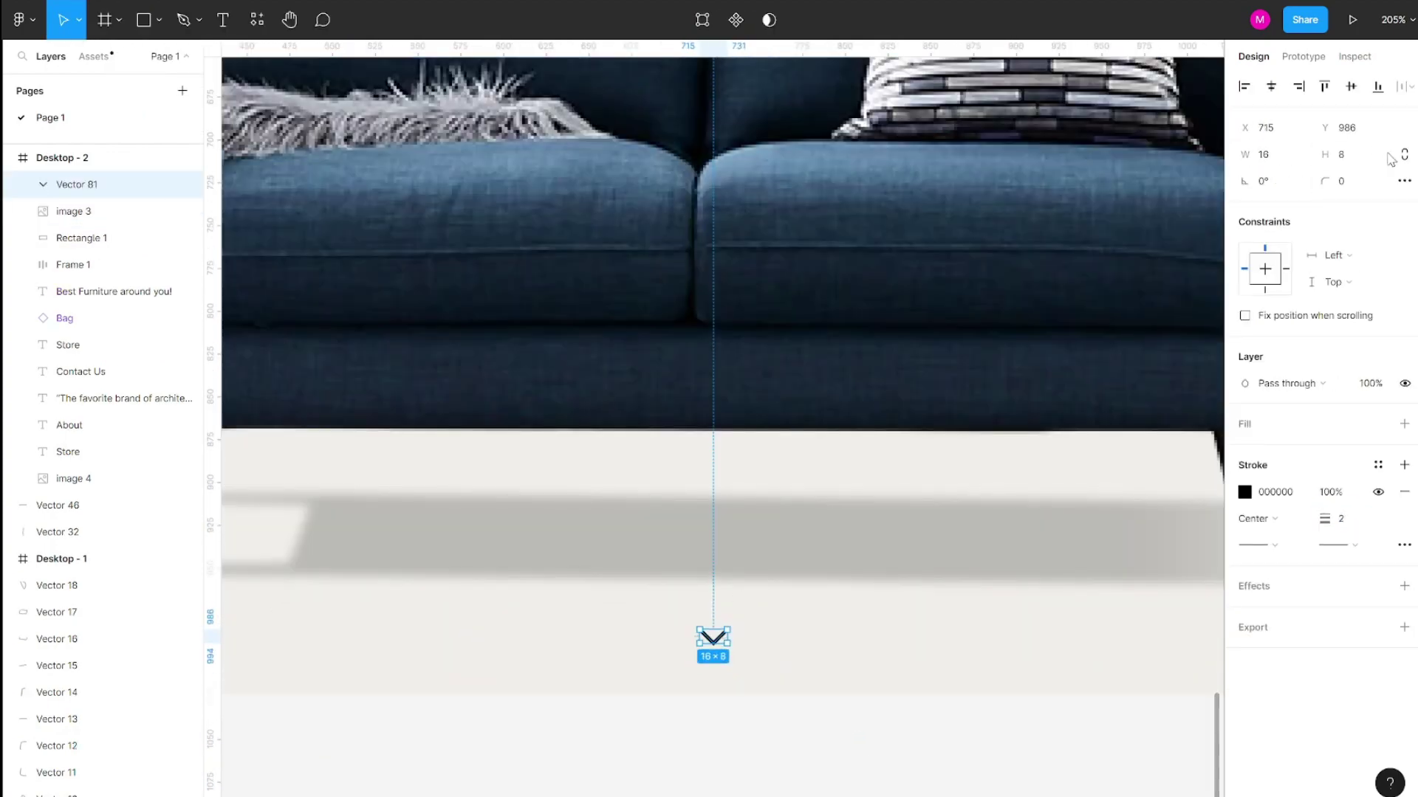
click(764, 733)
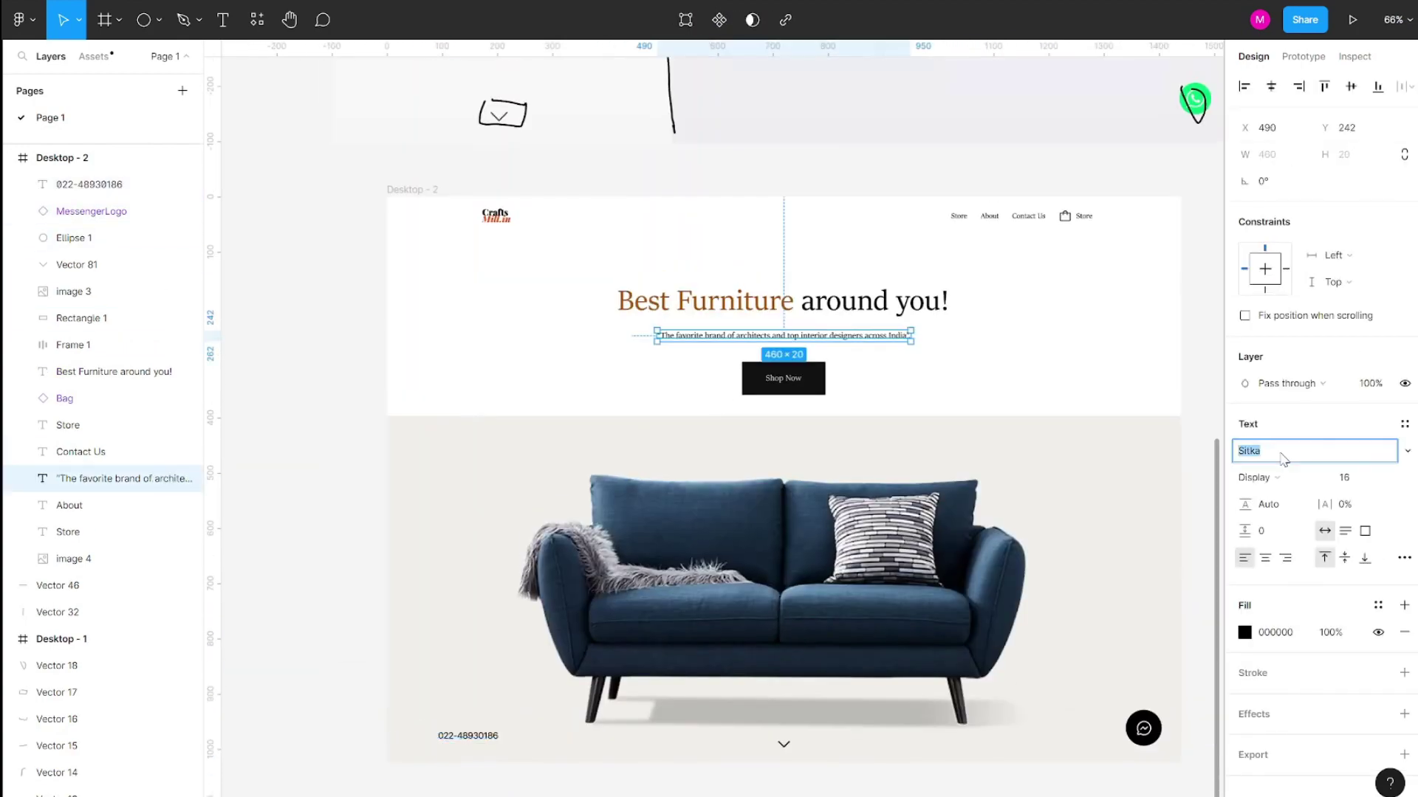
click(1274, 632)
text(55555)
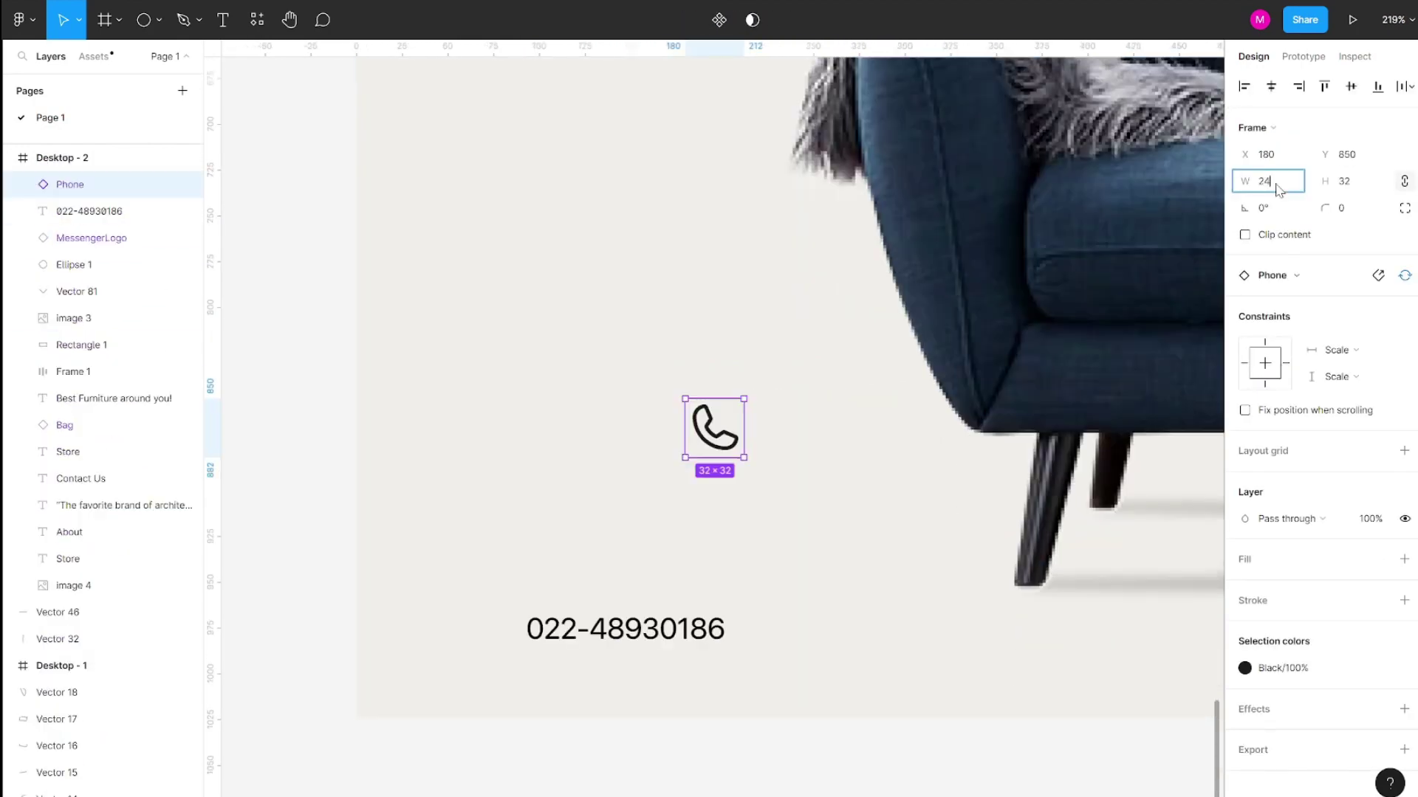